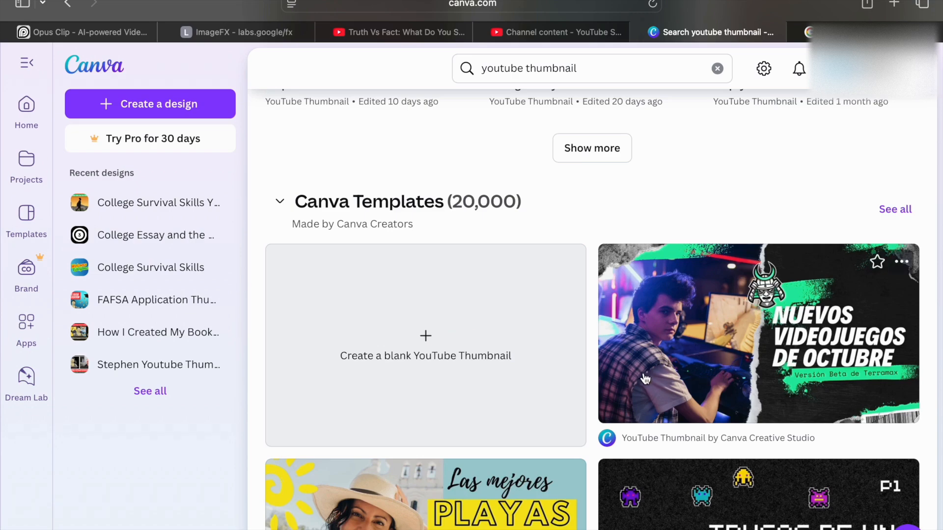
Look through the Canva templates found for YouTube thumbnails, including which ones require Pro
scroll(644, 378, down, 5)
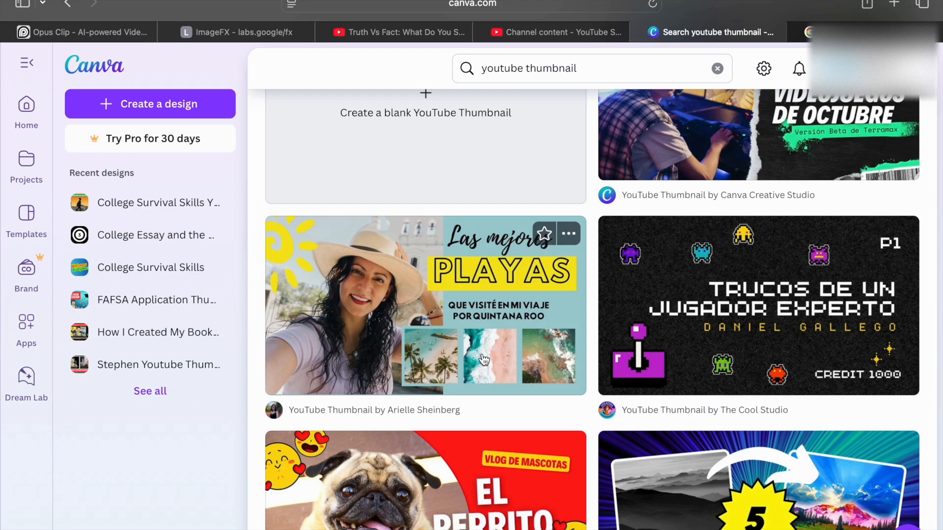
scroll(484, 361, down, 4)
scroll(483, 360, down, 1)
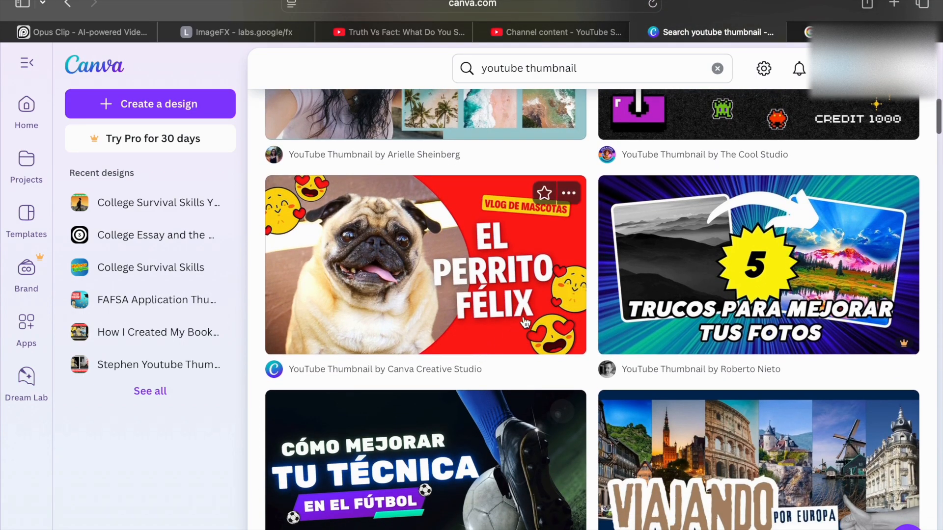
mouse_move(903, 344)
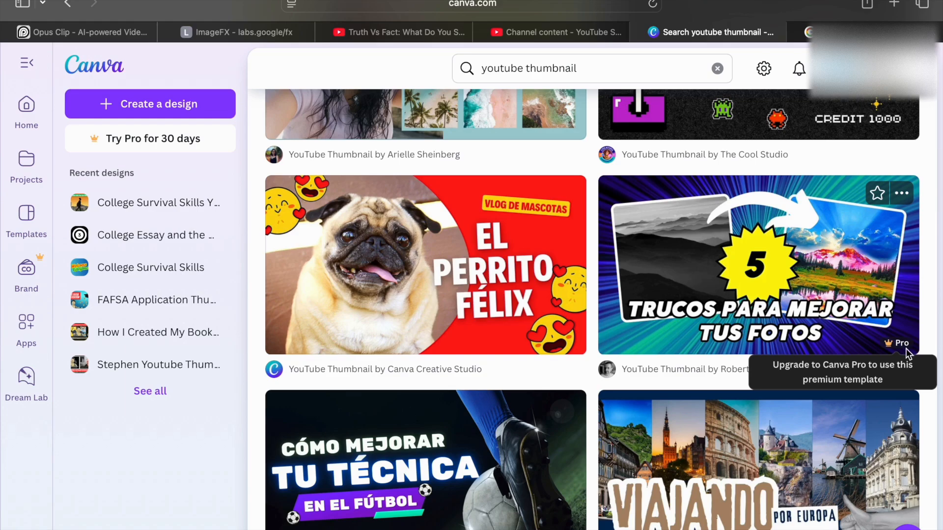
scroll(374, 400, down, 12)
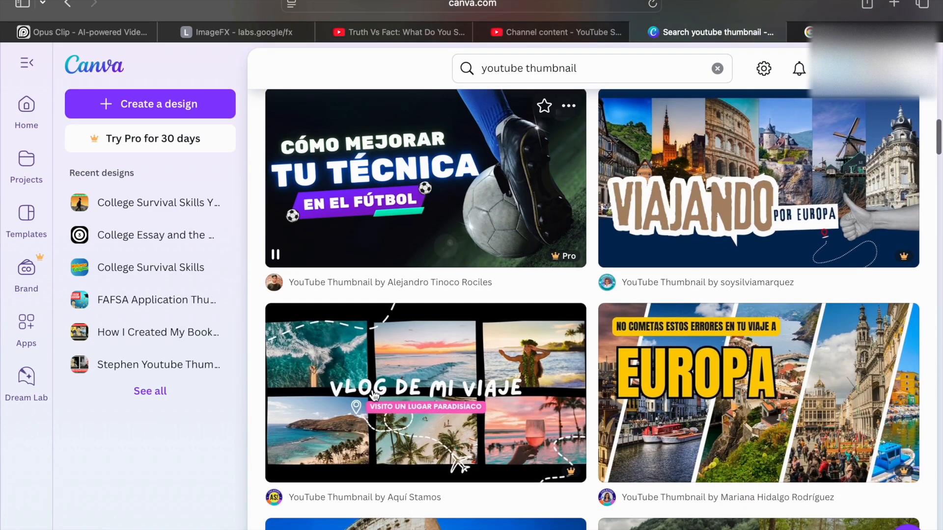
scroll(375, 395, down, 10)
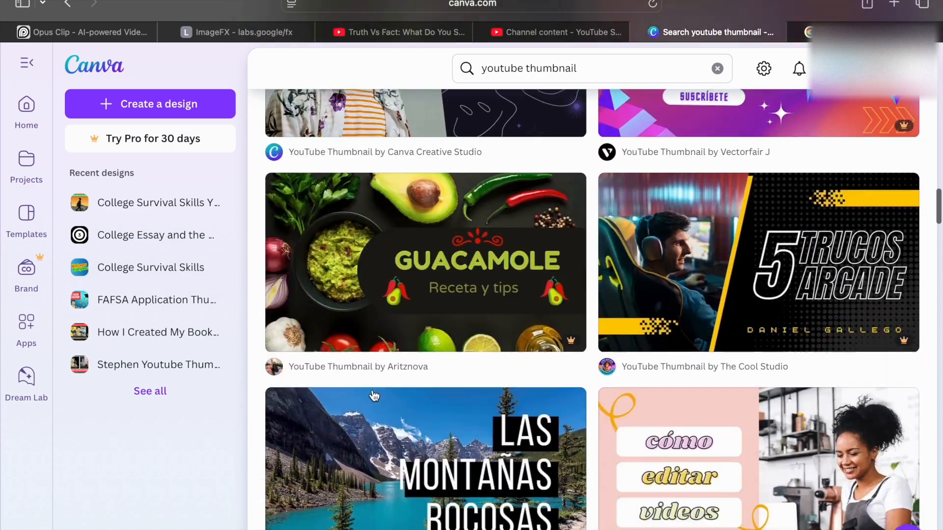
scroll(374, 395, down, 13)
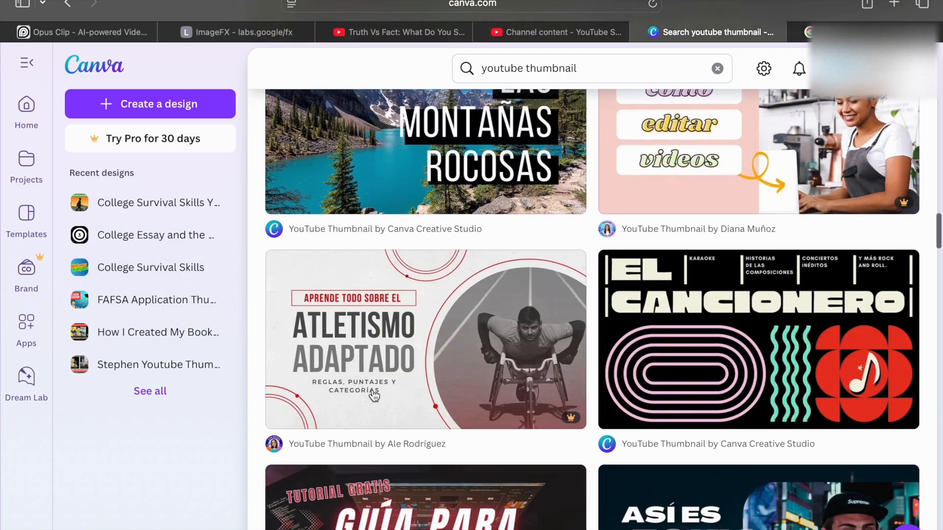
scroll(374, 395, down, 2)
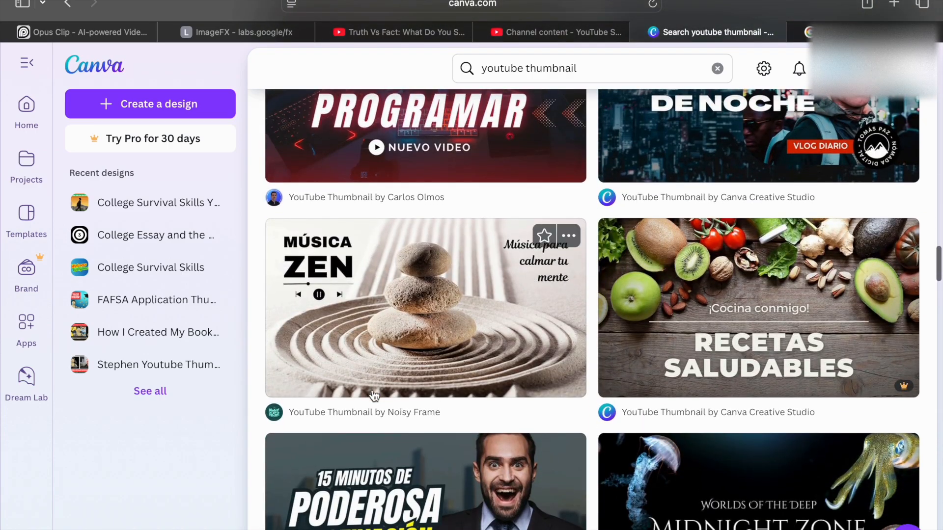
Create a blank YouTube thumbnail design
scroll(375, 399, up, 20)
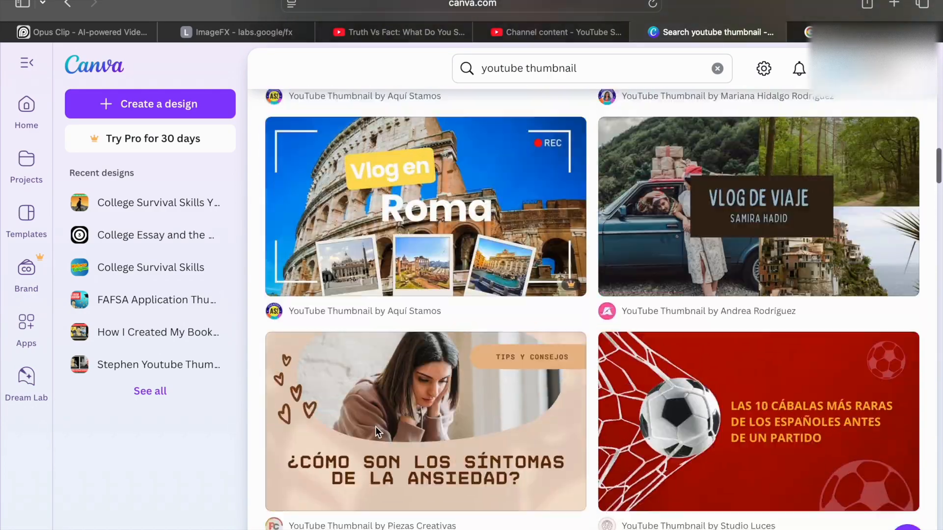
scroll(375, 427, down, 6)
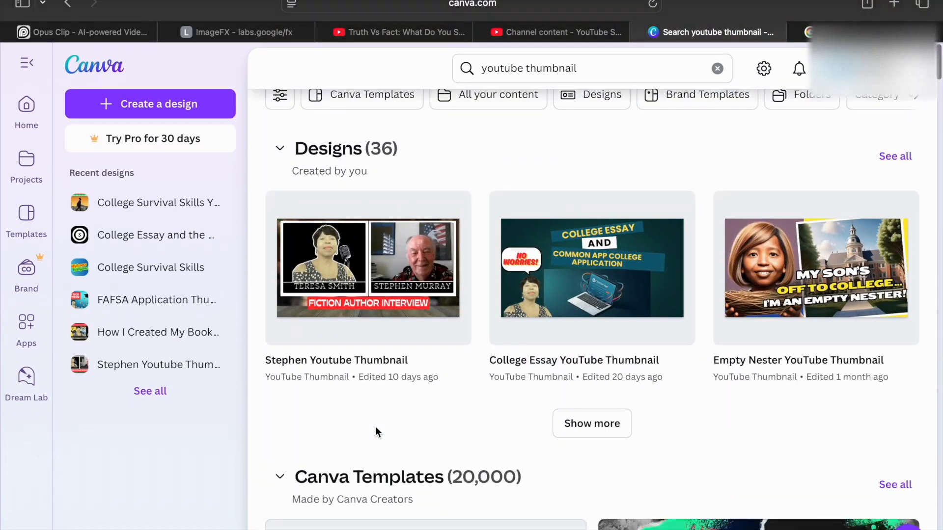
scroll(376, 427, up, 1)
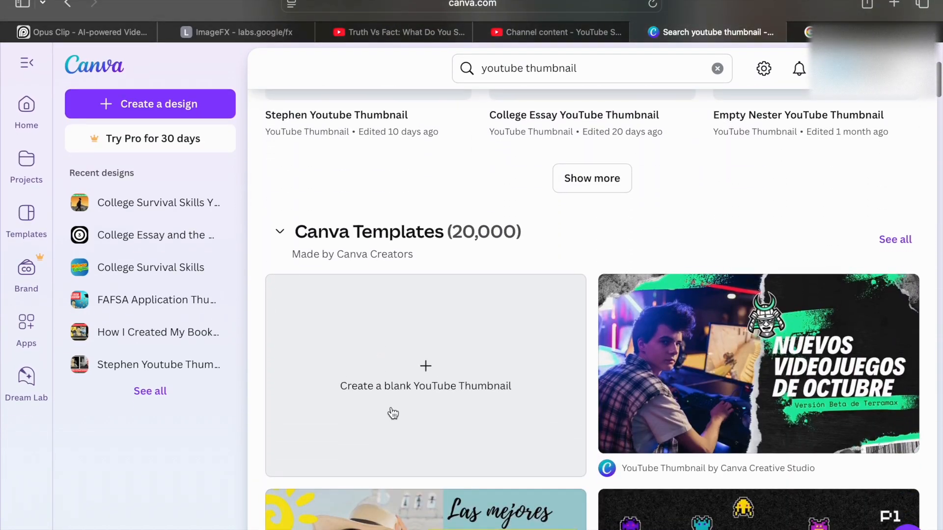
click(426, 369)
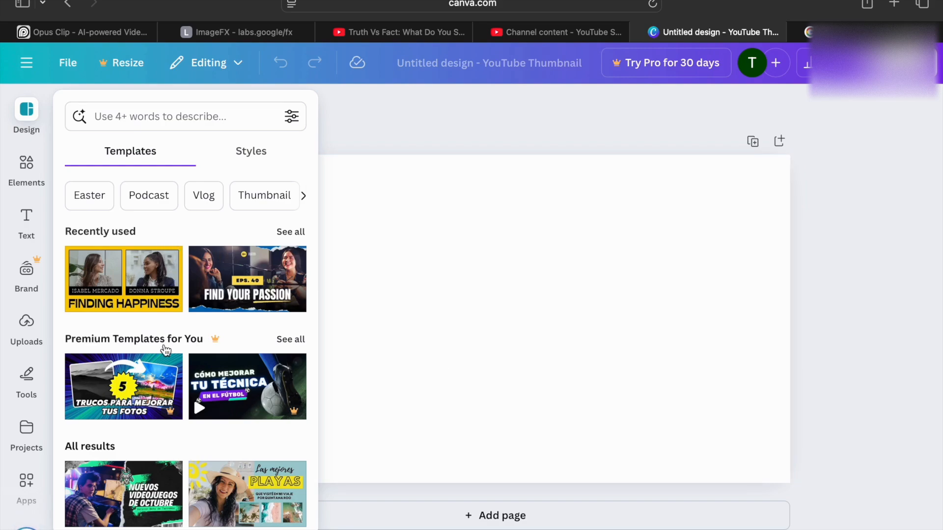
Apply the free yellow "The Best Mobile Games" template to the blank thumbnail and show the whole canvas
scroll(178, 377, down, 5)
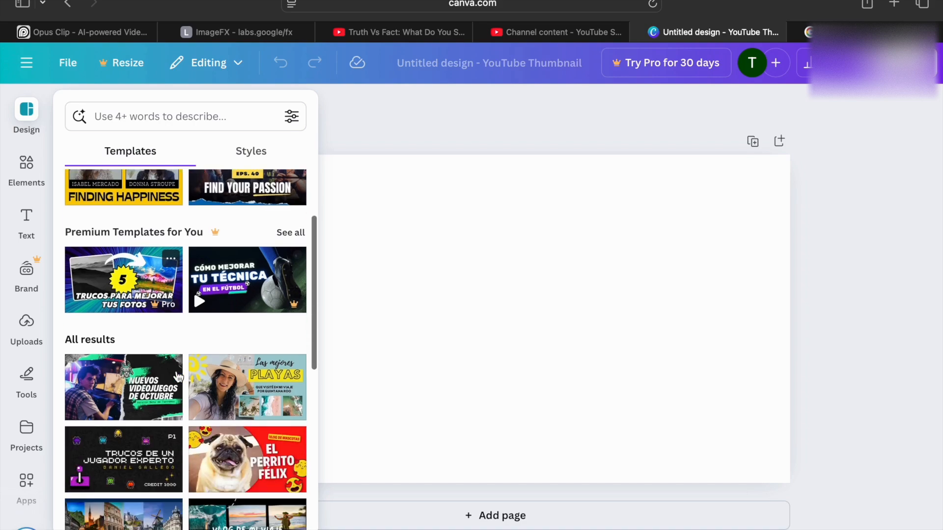
scroll(176, 377, down, 5)
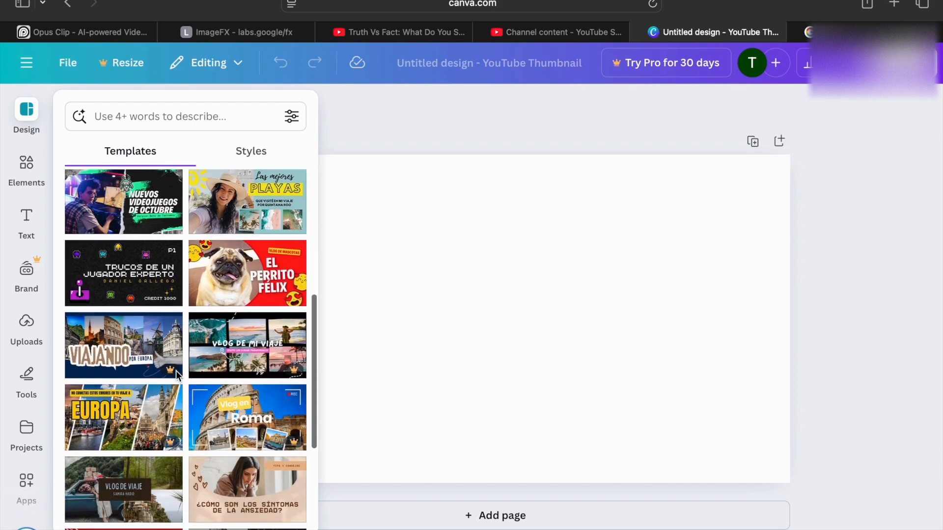
scroll(177, 363, down, 4)
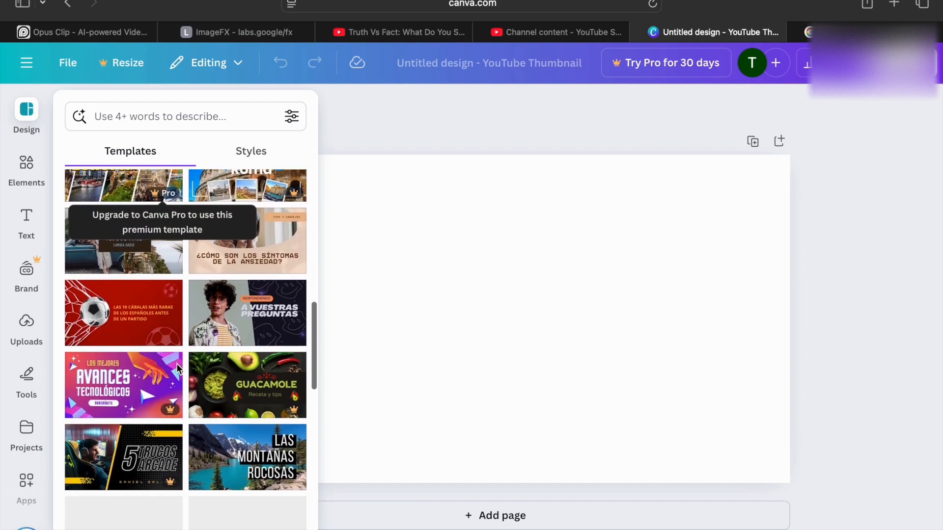
scroll(176, 364, down, 3)
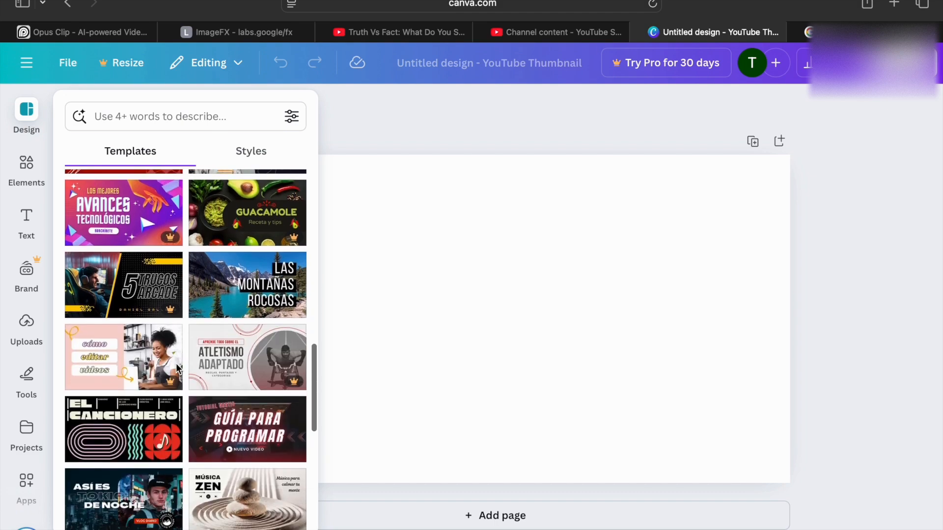
scroll(178, 370, up, 2)
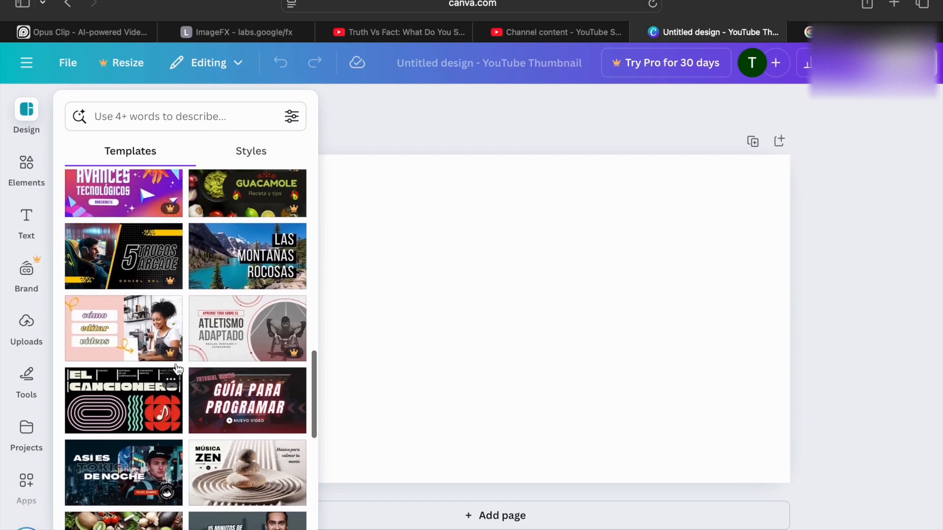
scroll(177, 368, down, 1)
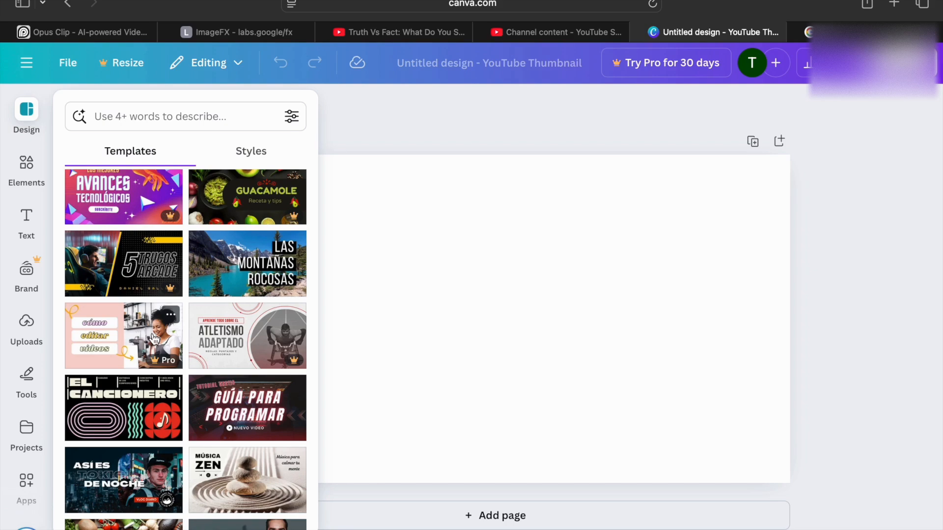
scroll(147, 412, down, 3)
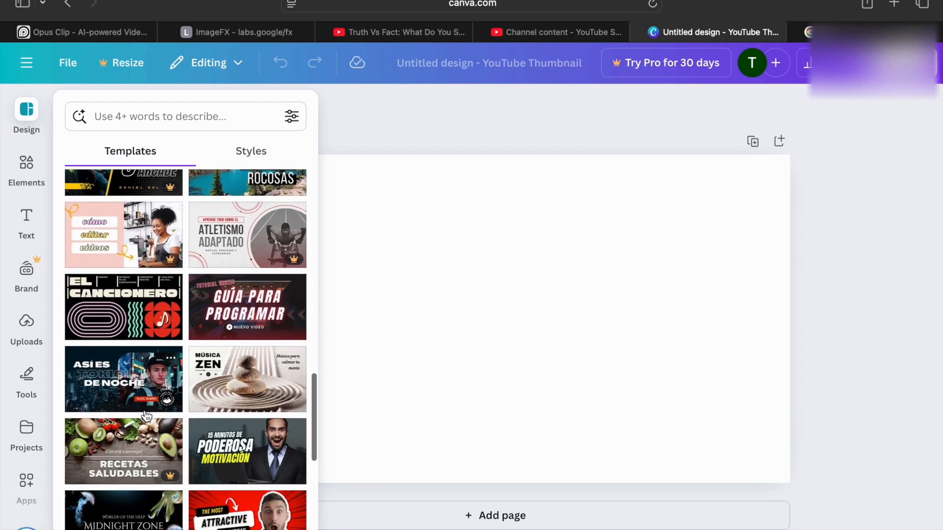
scroll(146, 416, down, 5)
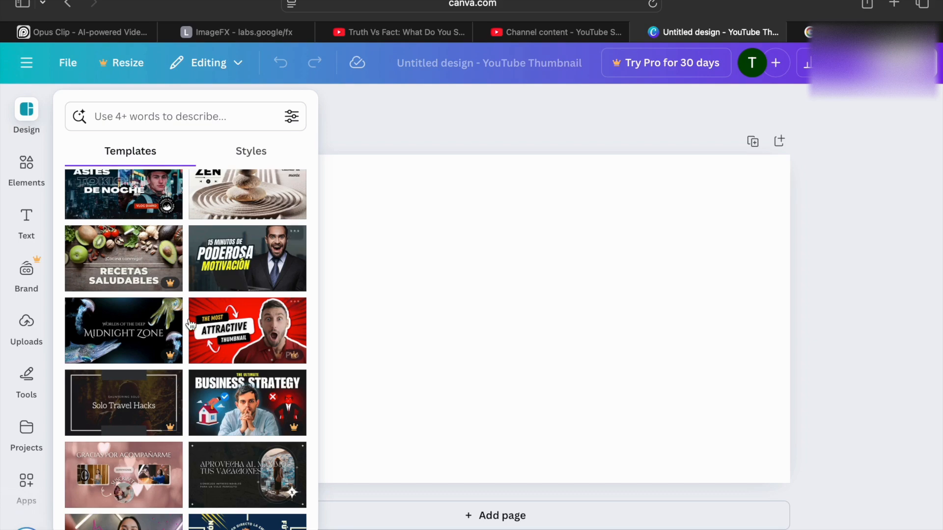
scroll(158, 386, down, 4)
scroll(158, 386, down, 3)
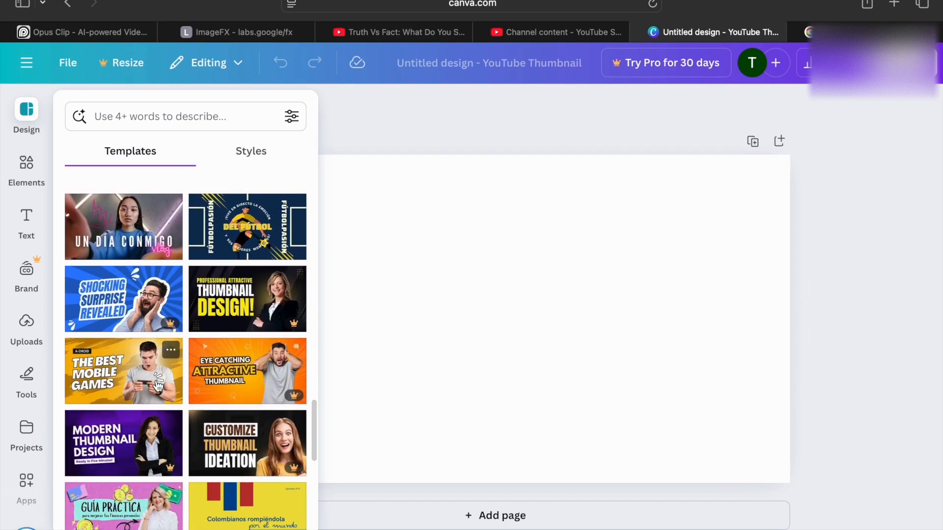
scroll(158, 386, down, 1)
scroll(158, 386, down, 1)
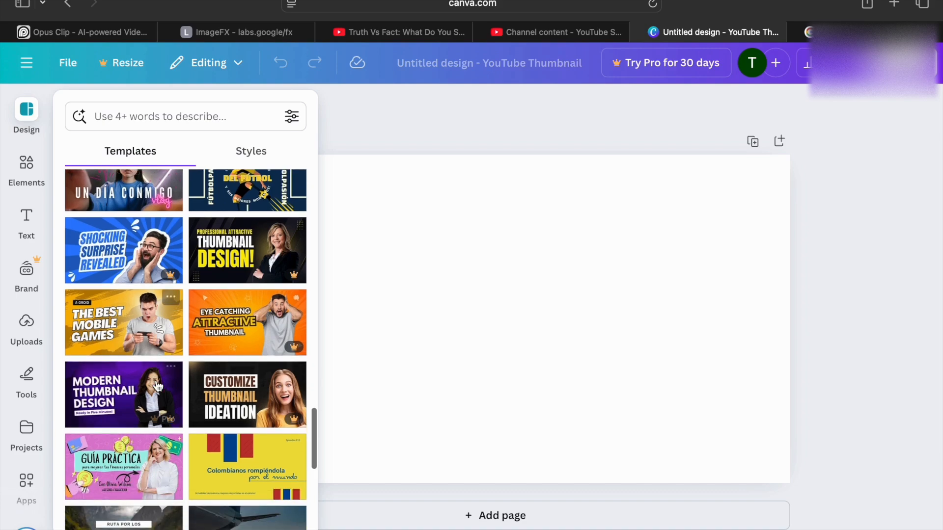
click(138, 338)
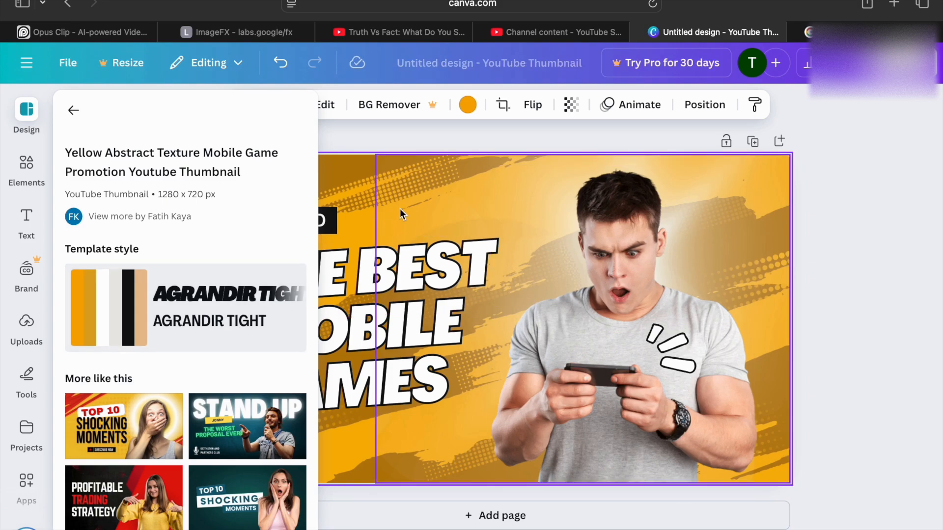
click(357, 203)
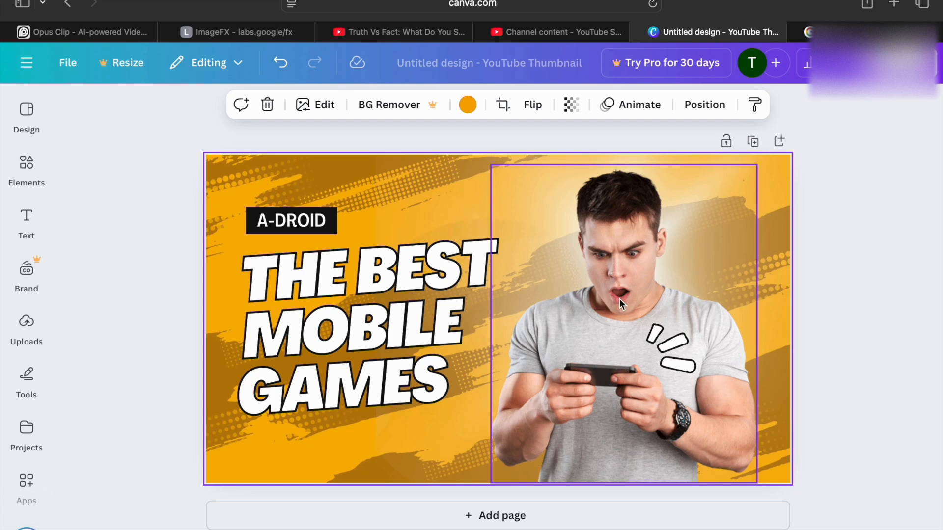
Add the uploaded cutout photo of the woman in the polka-dot top to the thumbnail
click(584, 284)
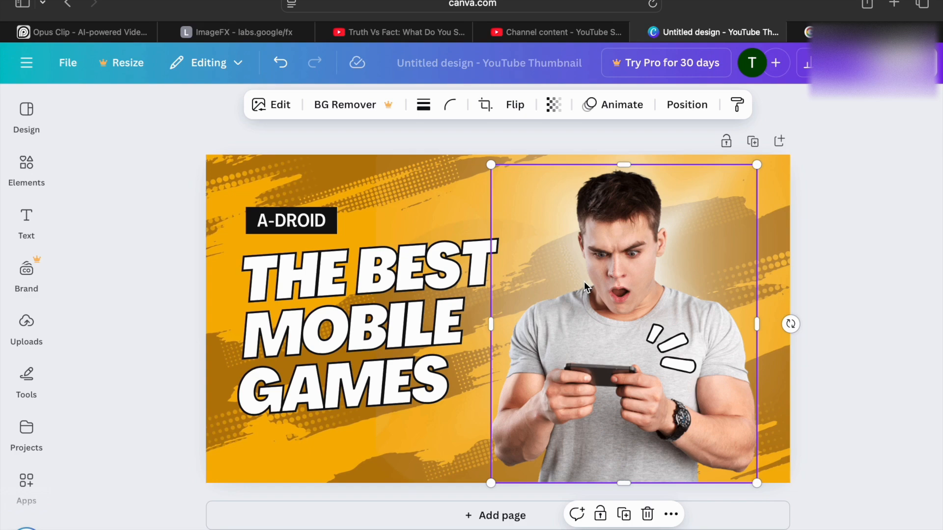
click(39, 172)
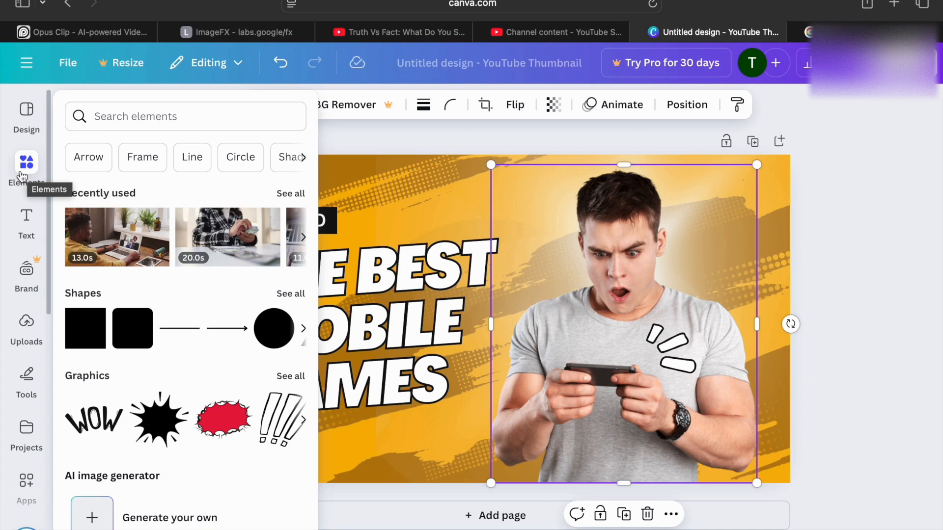
click(24, 267)
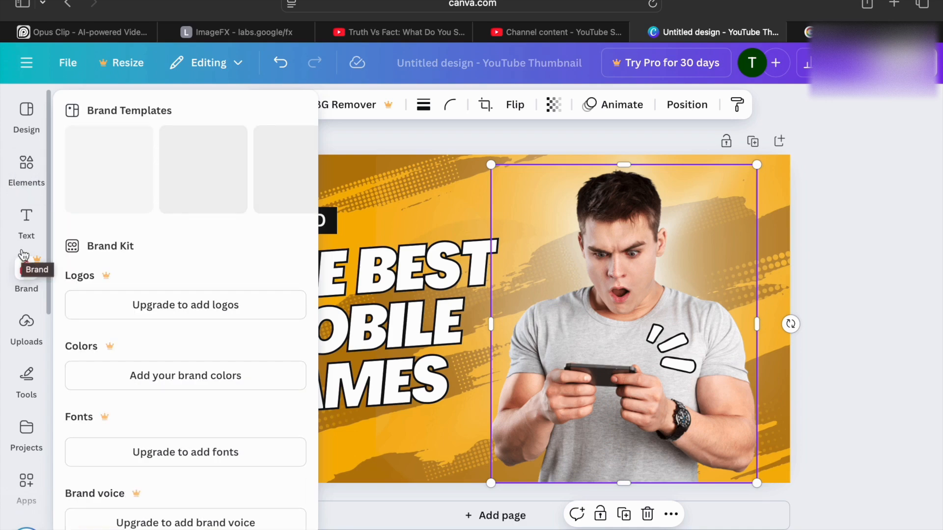
click(24, 339)
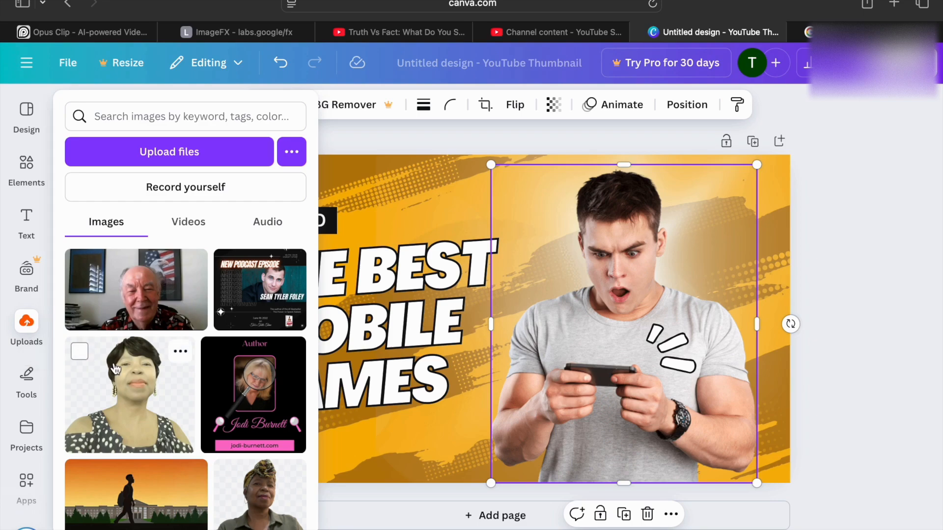
click(124, 383)
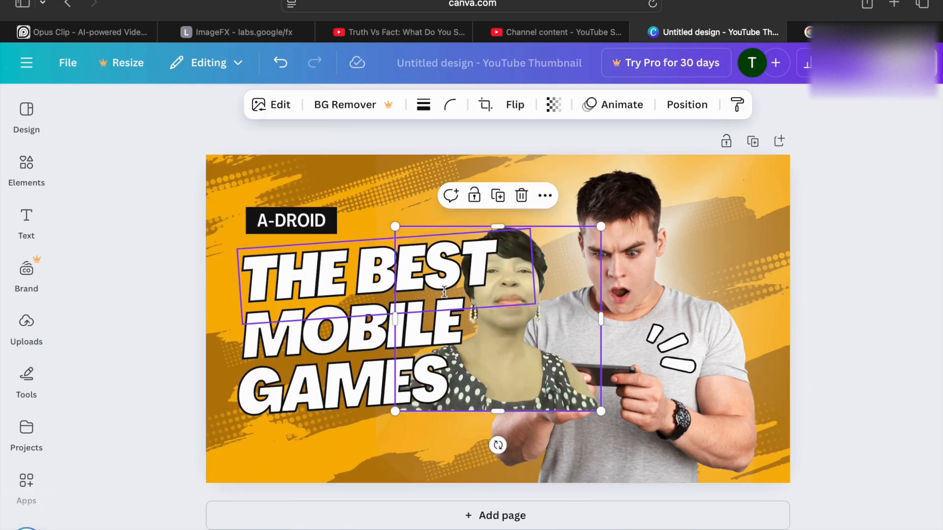
click(673, 314)
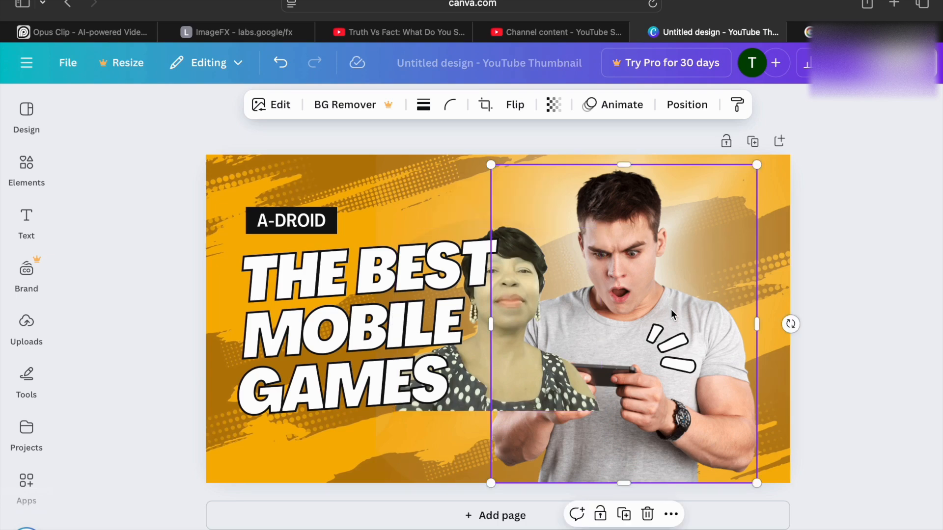
drag(520, 292, 579, 286)
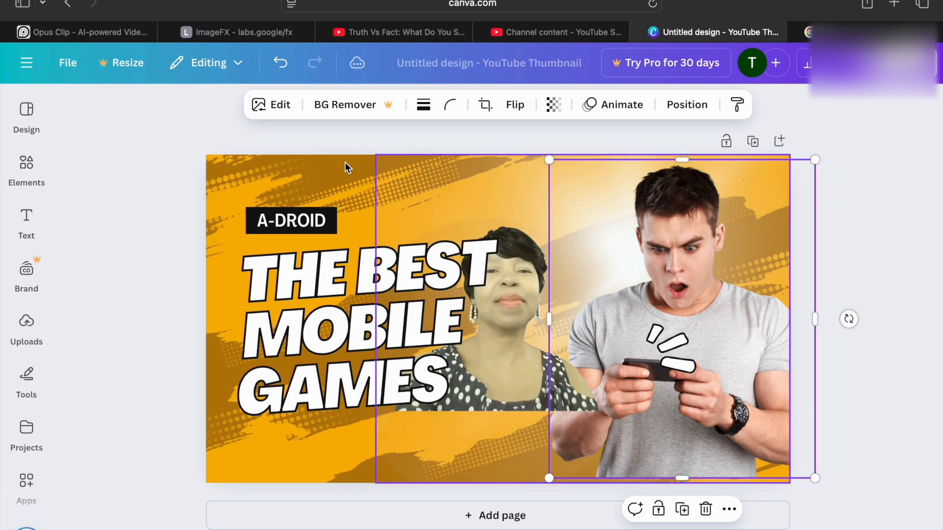
click(284, 62)
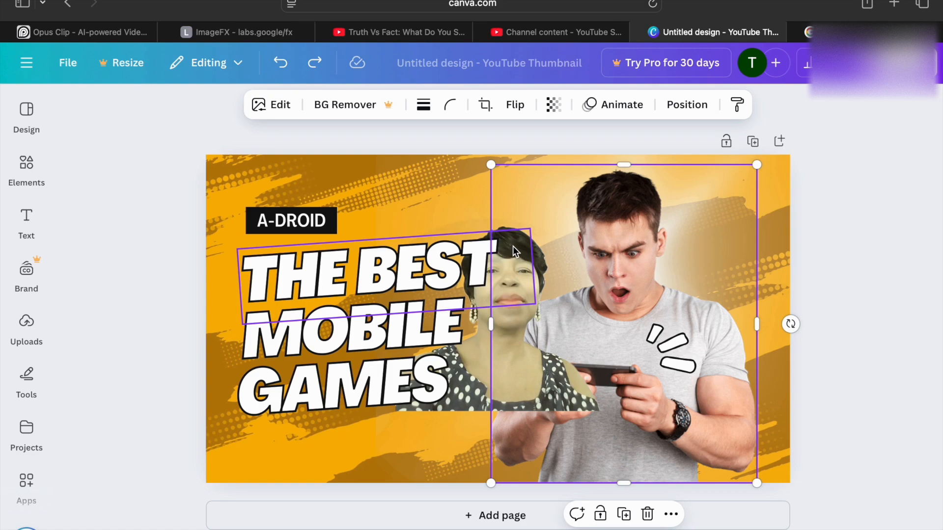
Move the woman's photo over the man and enlarge it to roughly his full height and width
click(533, 259)
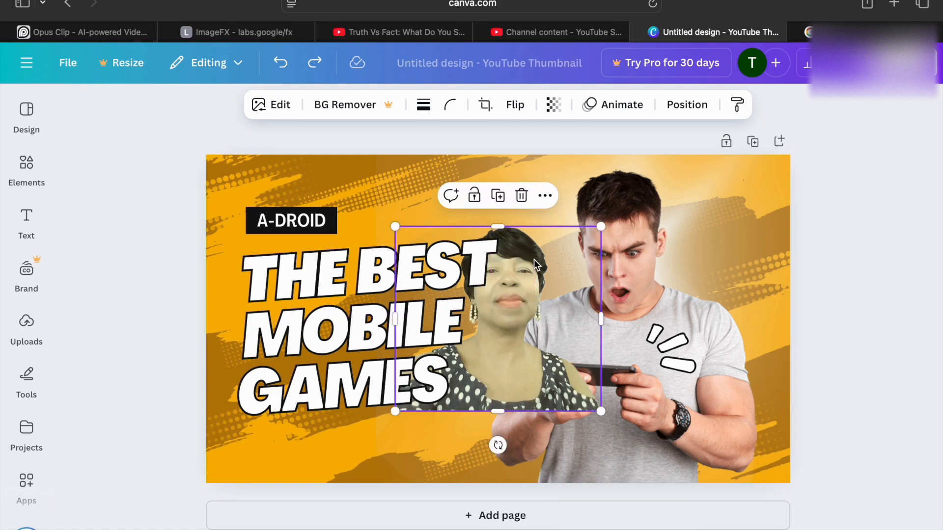
drag(534, 259, 676, 260)
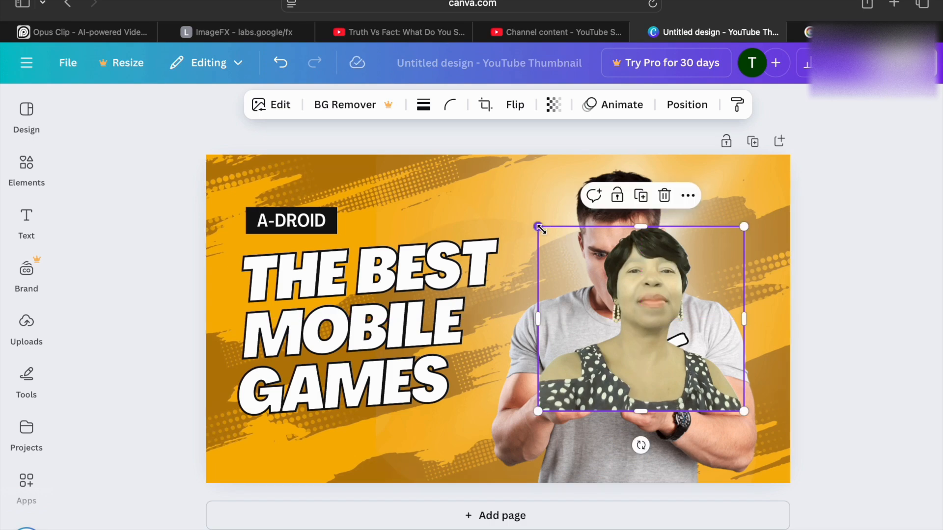
drag(539, 227, 511, 155)
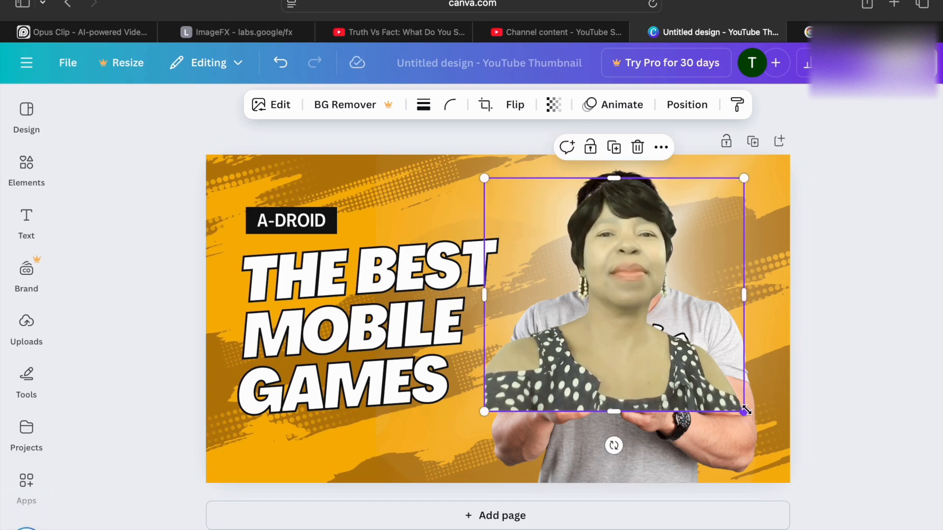
drag(613, 411, 644, 484)
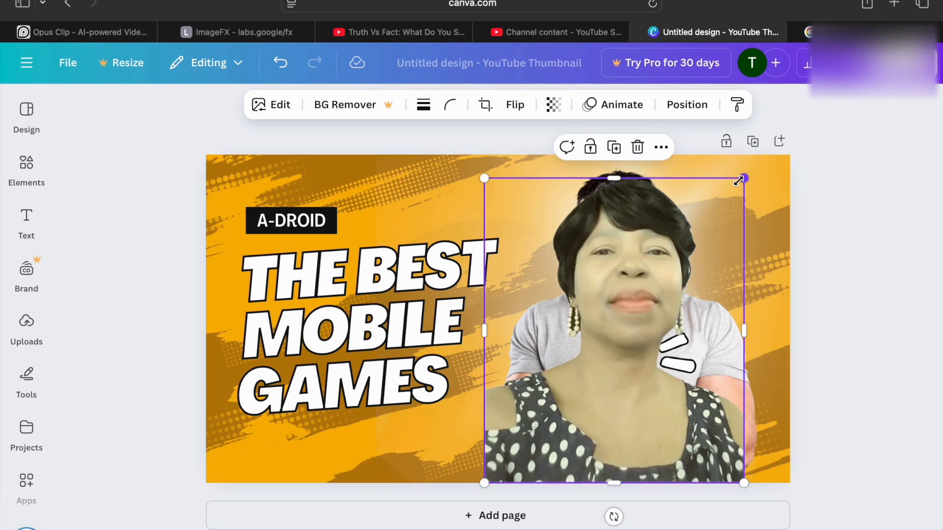
drag(745, 177, 758, 161)
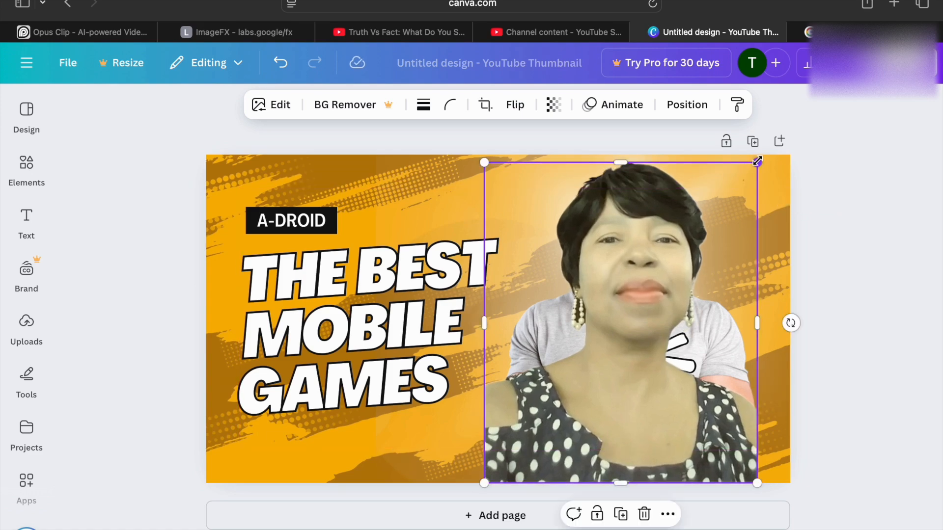
Crop the right edge of the woman's photo slightly and reposition the photo over the man
drag(689, 251, 709, 308)
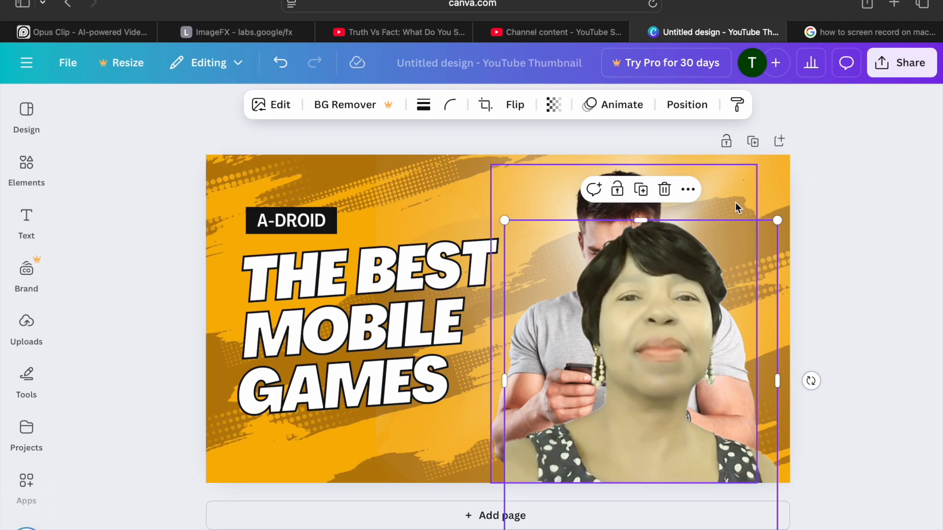
drag(699, 262, 695, 264)
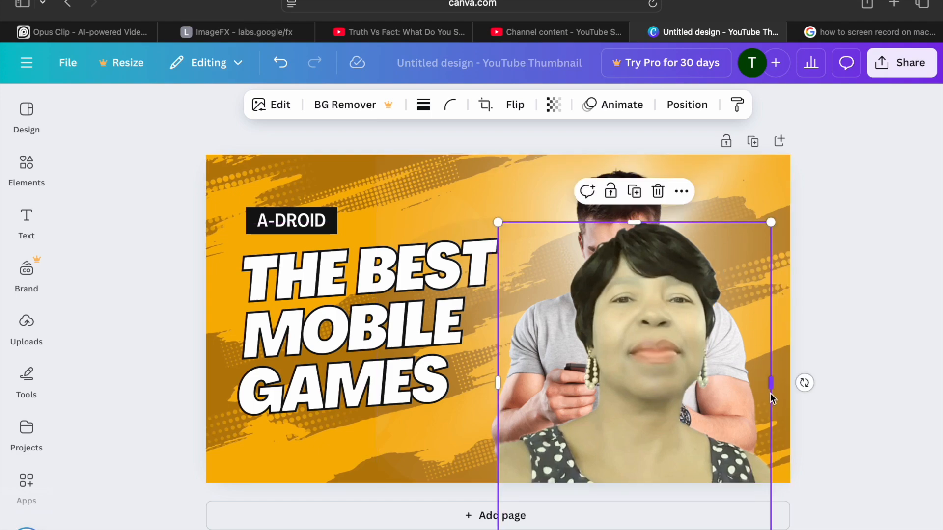
drag(772, 384, 760, 389)
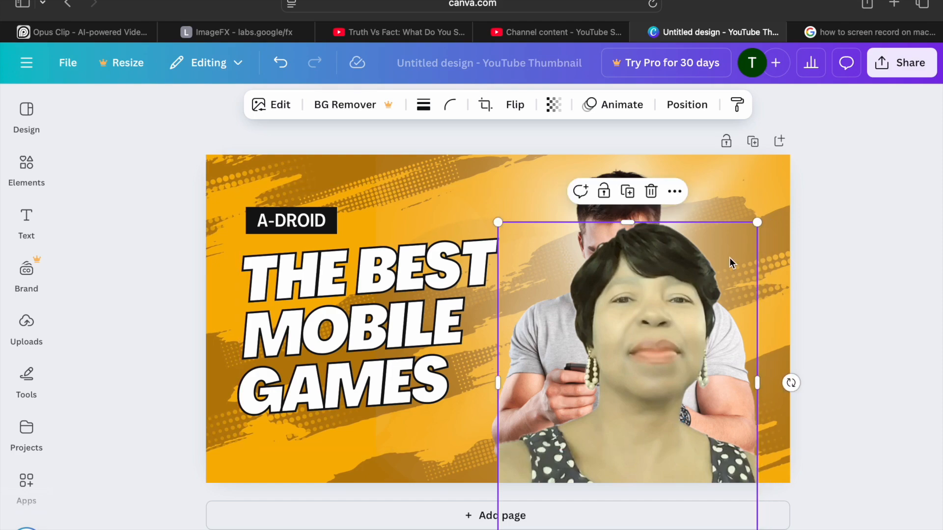
drag(709, 293, 708, 239)
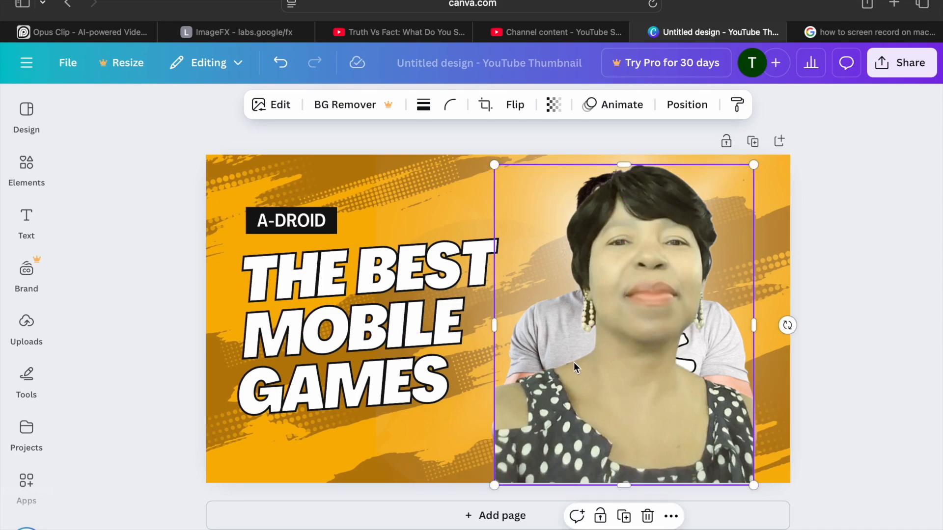
Adjust the placement of the woman's photo over the man, with its lower edge slightly past the page's bottom
drag(594, 302, 635, 300)
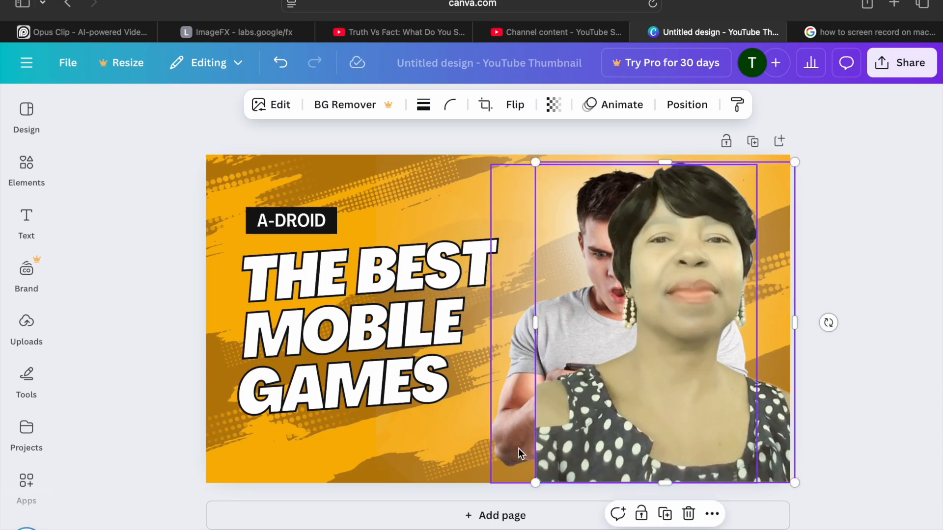
drag(576, 402, 542, 396)
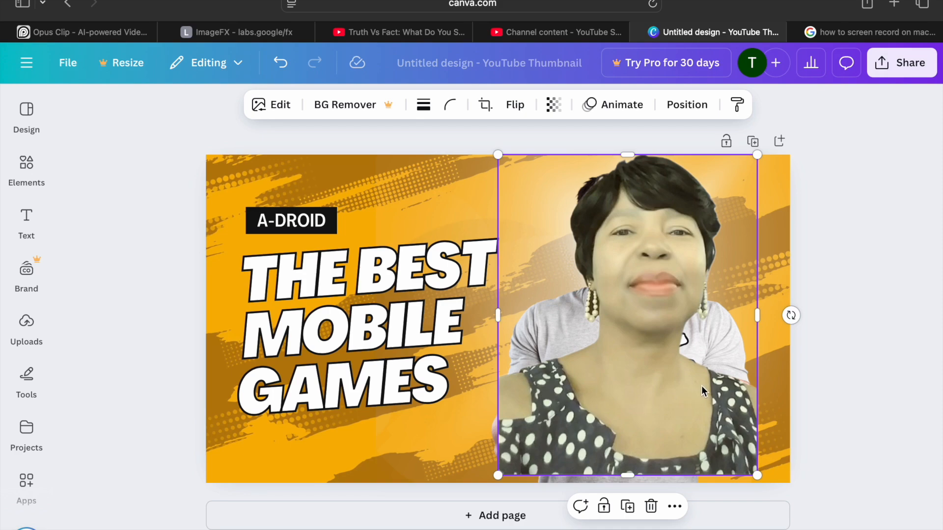
drag(691, 388, 662, 387)
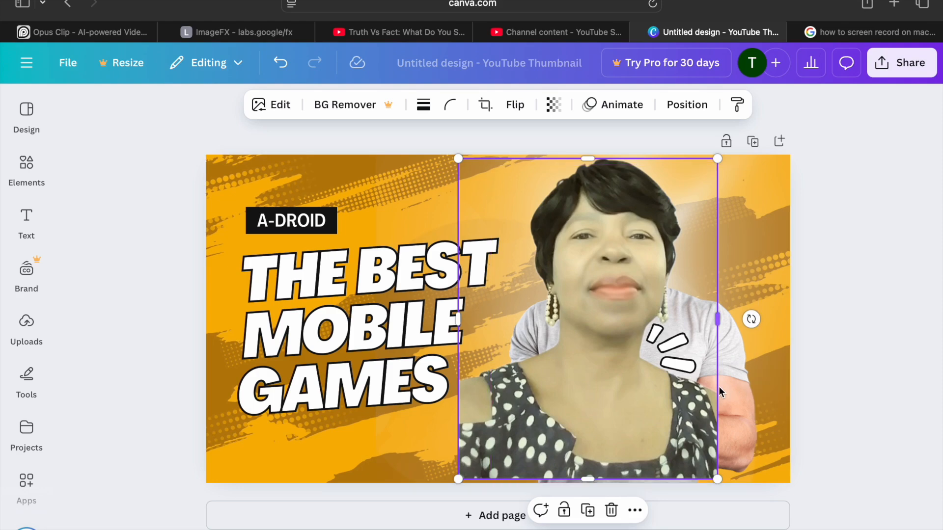
drag(685, 394, 728, 394)
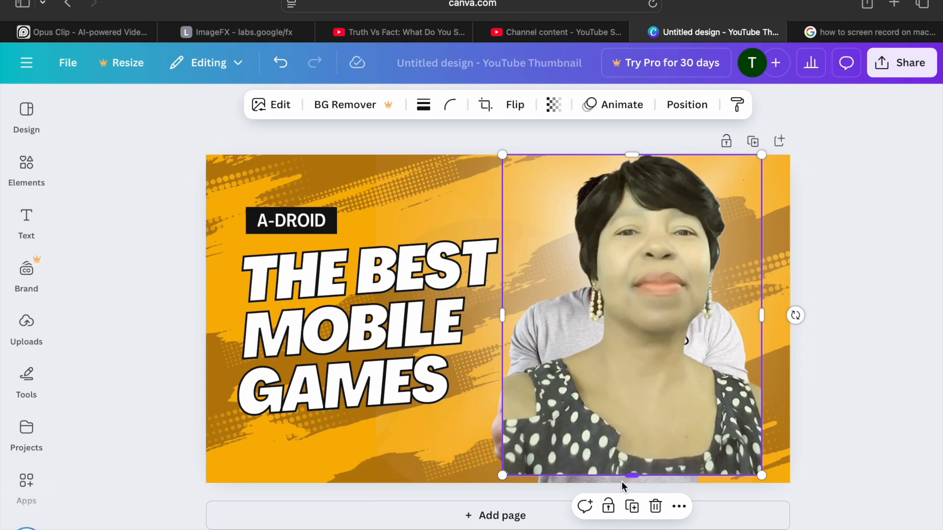
drag(631, 376, 631, 392)
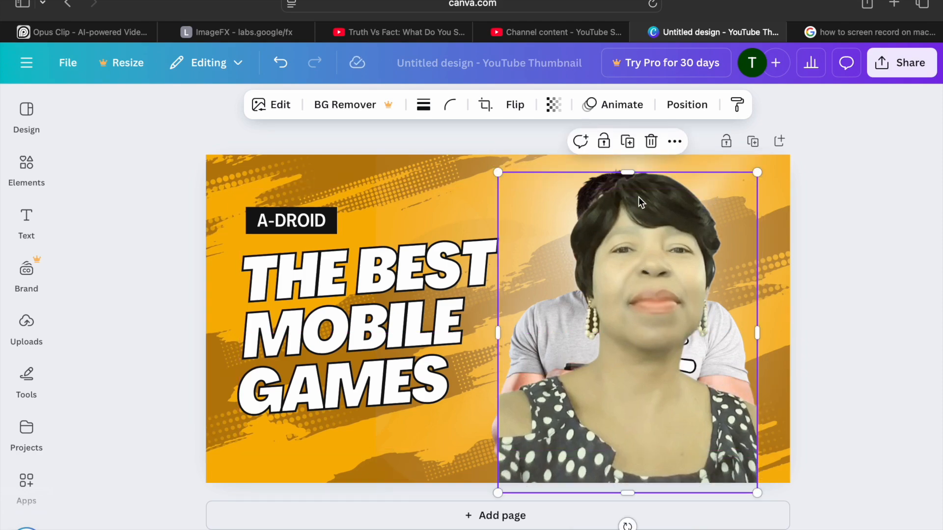
Resize the woman's photo to extend to the man's left edge and up to the page's top edge
drag(631, 172, 633, 193)
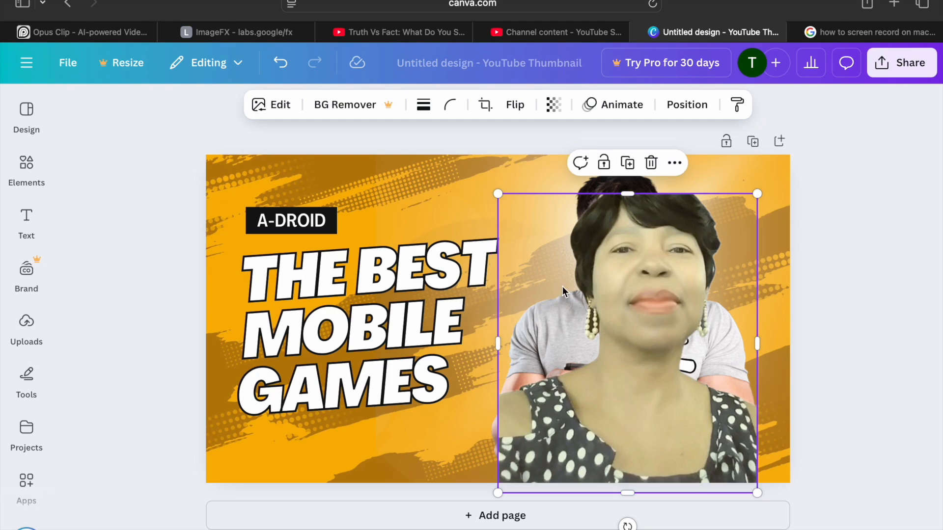
drag(499, 343, 494, 343)
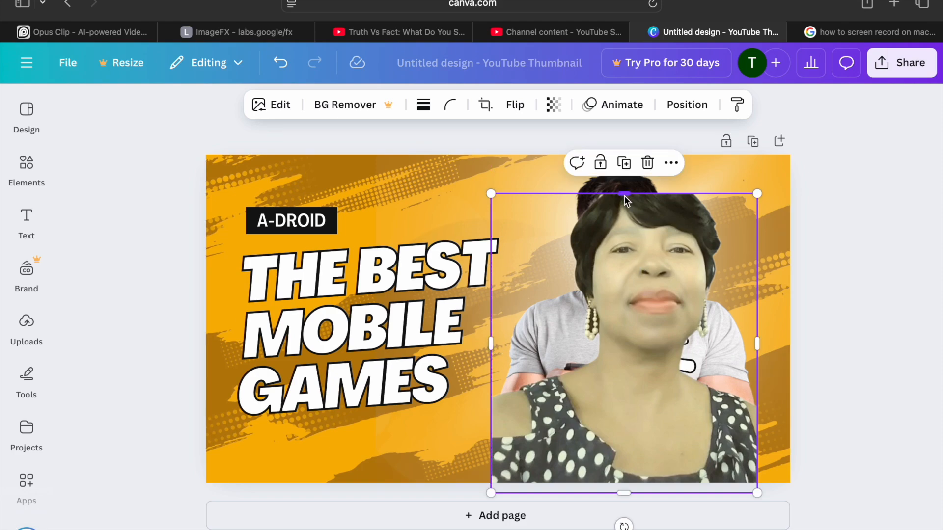
drag(623, 196, 617, 158)
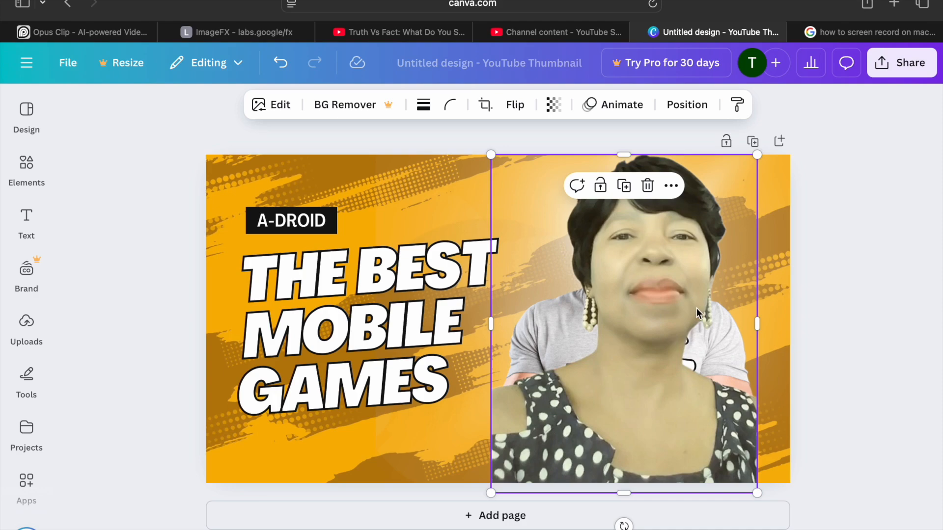
Move the woman's photo aside and delete the template's picture of the man holding a phone
drag(692, 307, 567, 303)
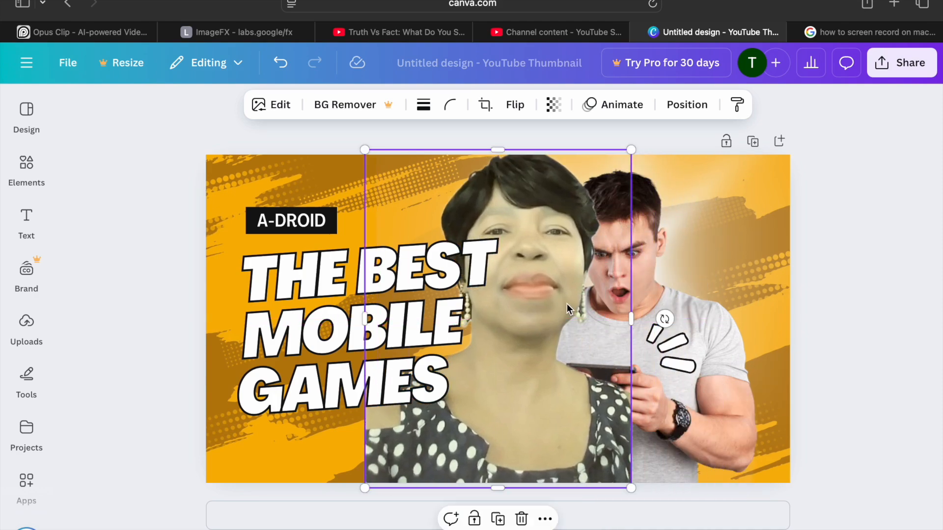
click(720, 328)
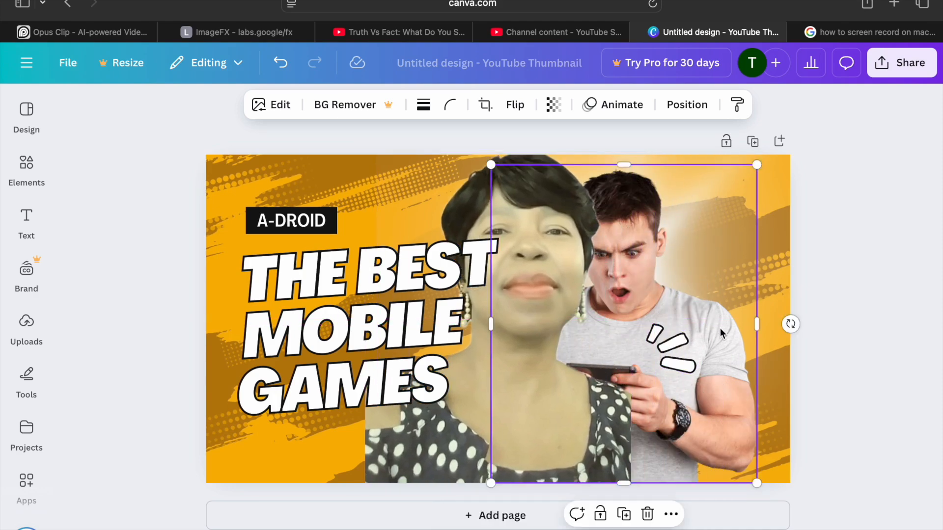
click(647, 514)
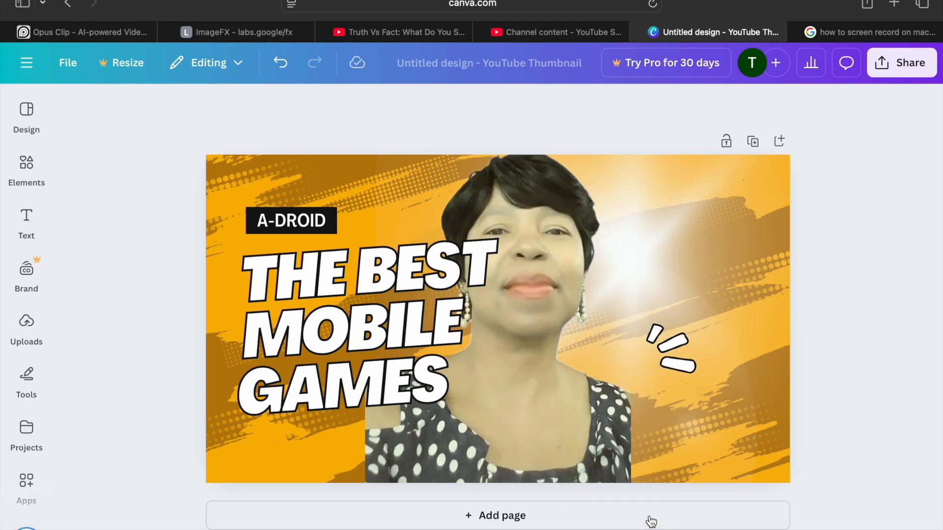
Undo the accidental shift of the "GAMES" text and move the woman's photo to where the man was
drag(541, 393, 606, 384)
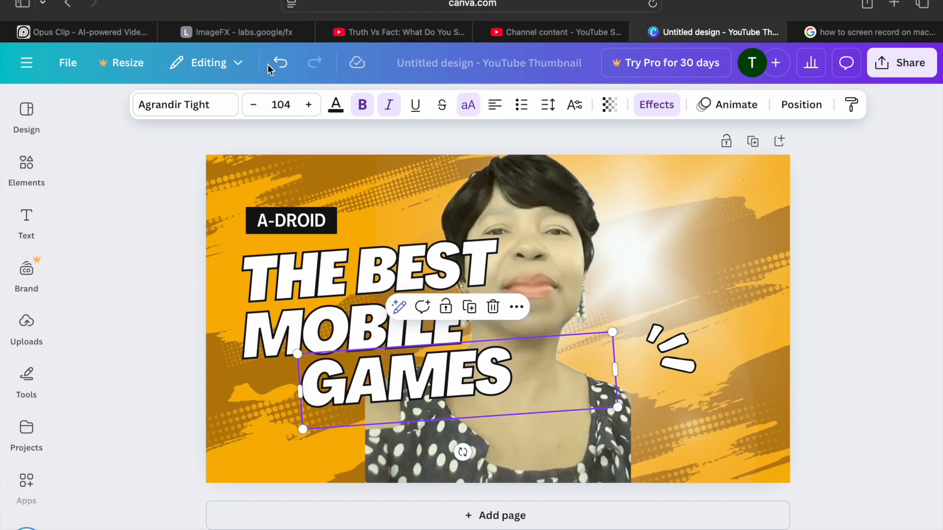
click(283, 64)
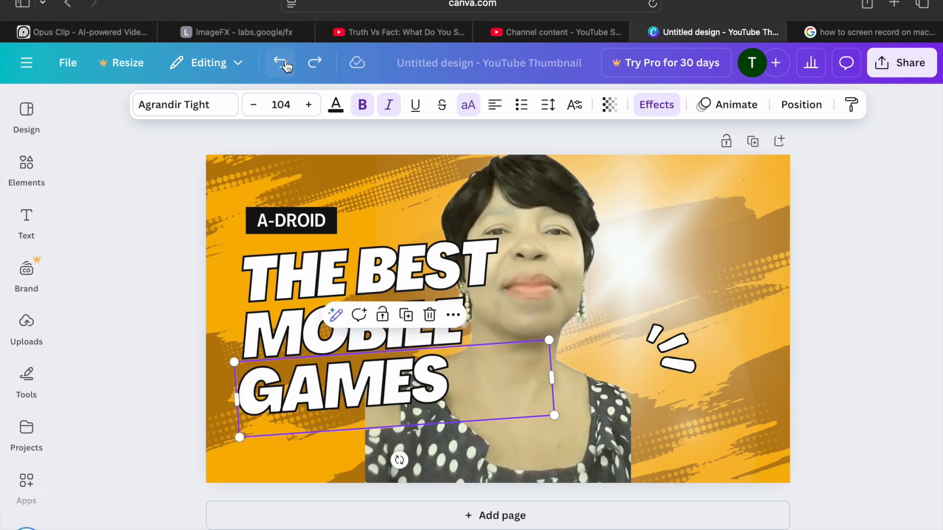
click(565, 211)
drag(583, 216, 707, 221)
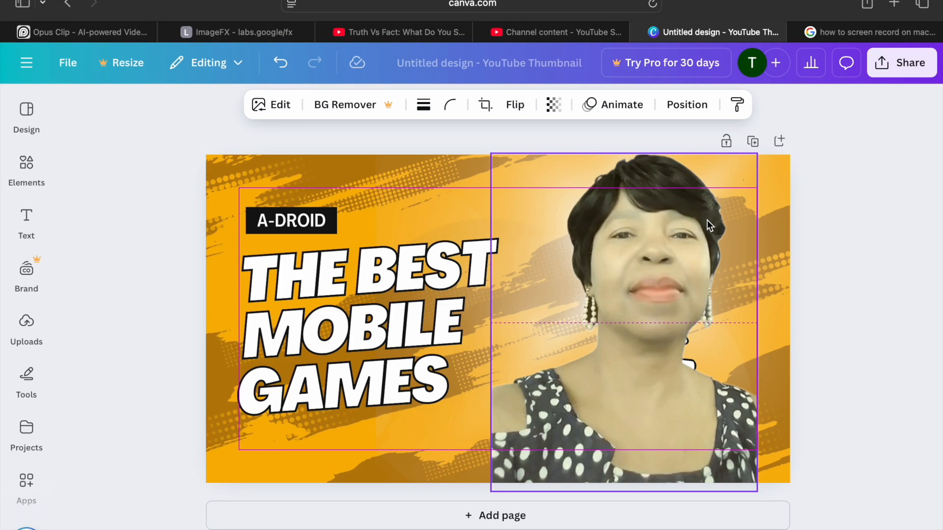
drag(707, 219, 707, 219)
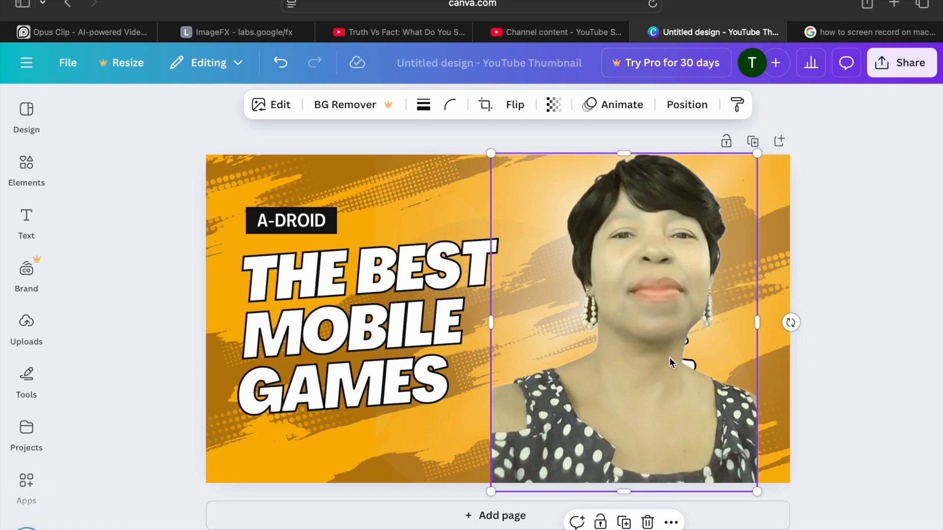
Move the woman's photo aside to uncover the white burst lines, and place it back on the right half of the page
drag(643, 363, 535, 360)
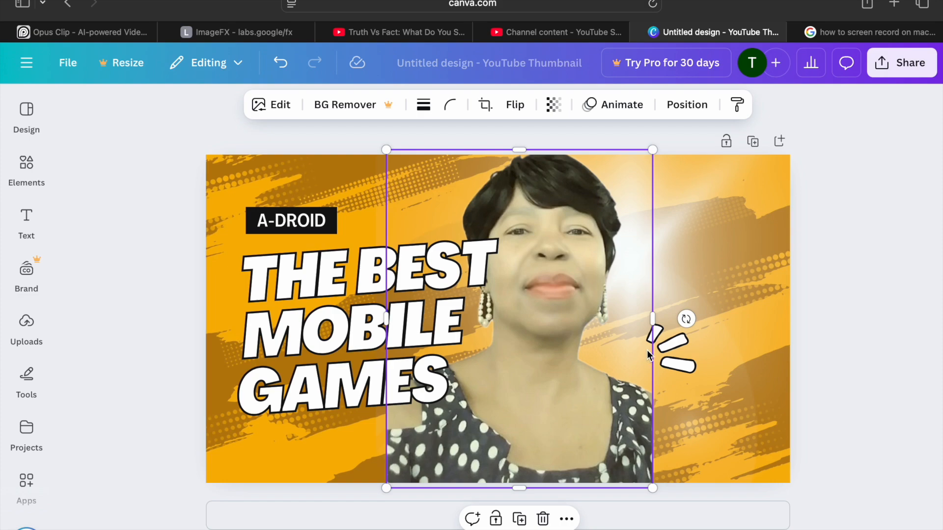
click(682, 345)
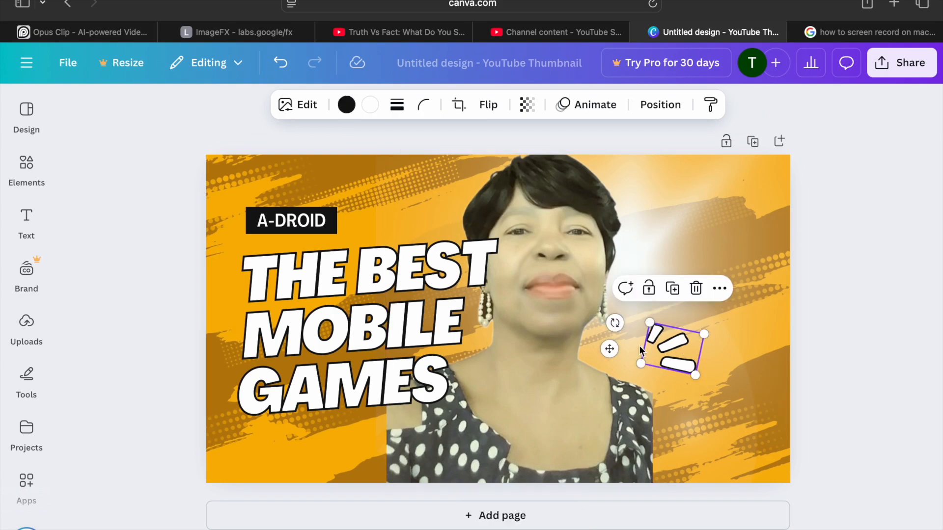
click(574, 354)
drag(574, 354, 671, 359)
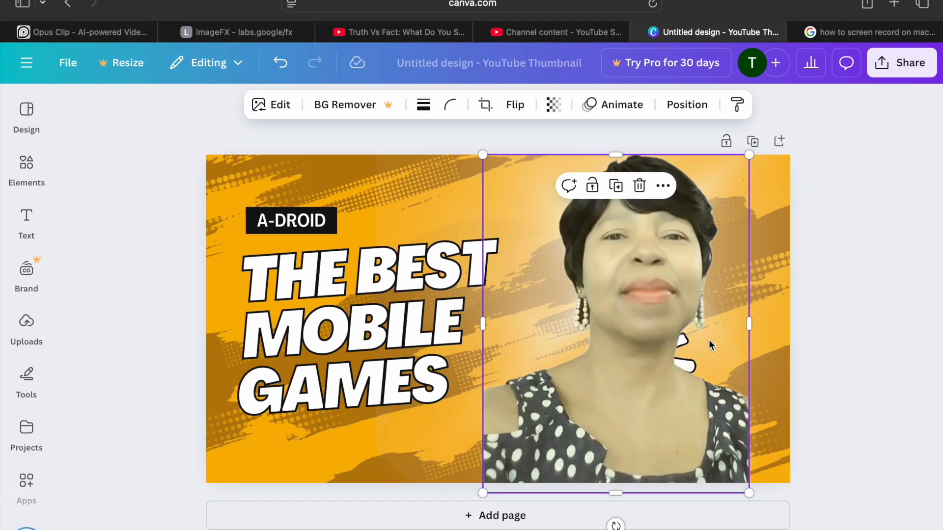
Send the woman's photo one layer backward and move the white burst lines to the page's upper-right corner beside her head
click(682, 108)
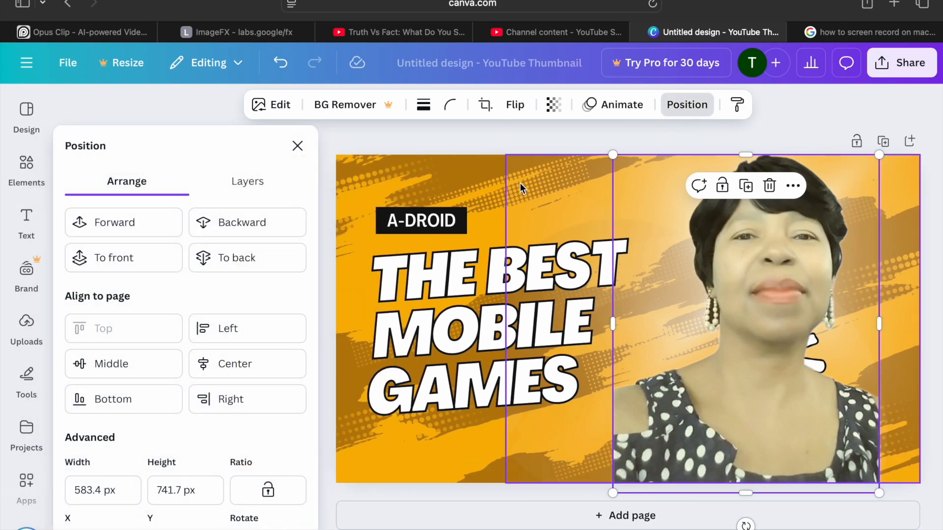
click(262, 236)
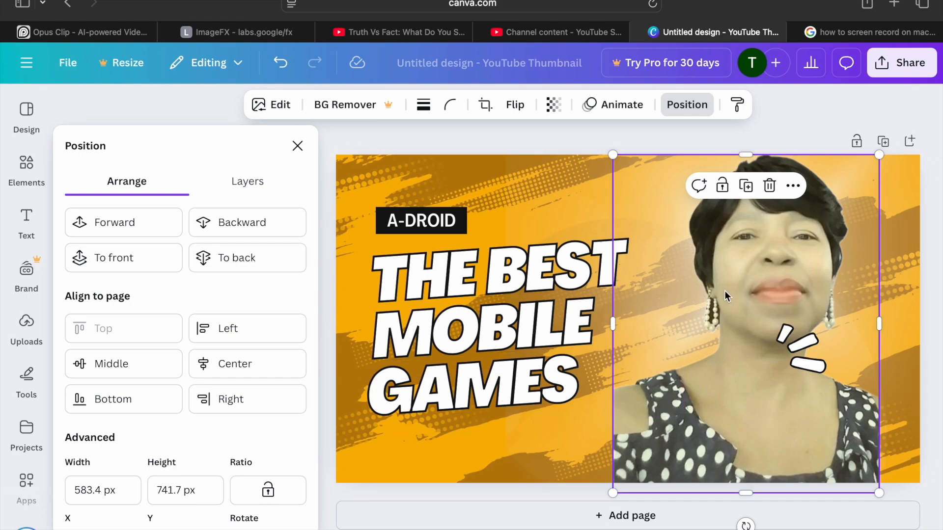
click(801, 353)
drag(802, 350, 873, 186)
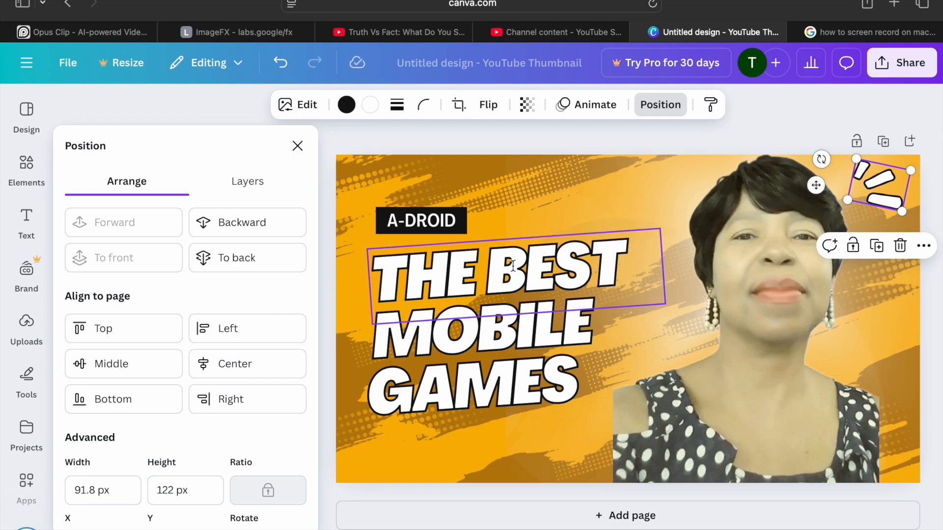
Replace the headline text "THE BEST" with "HOW TO CREATE"
click(475, 270)
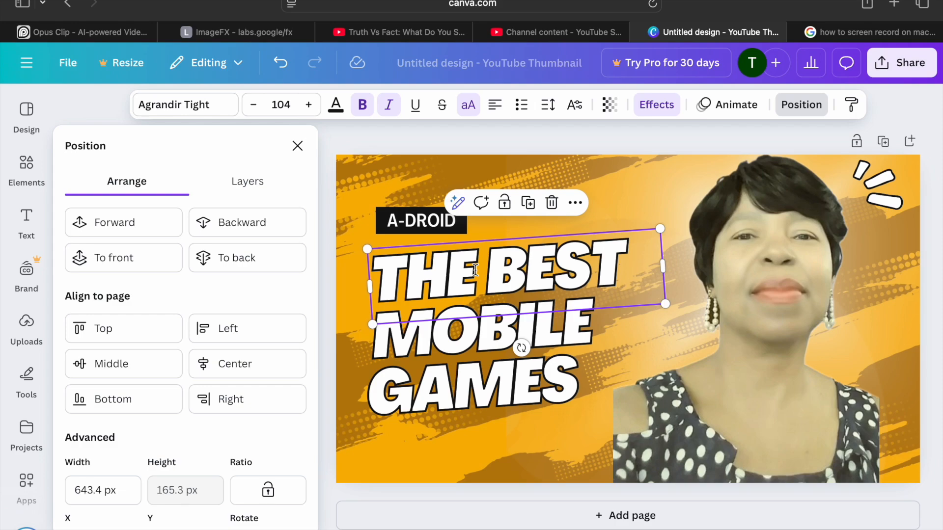
click(512, 260)
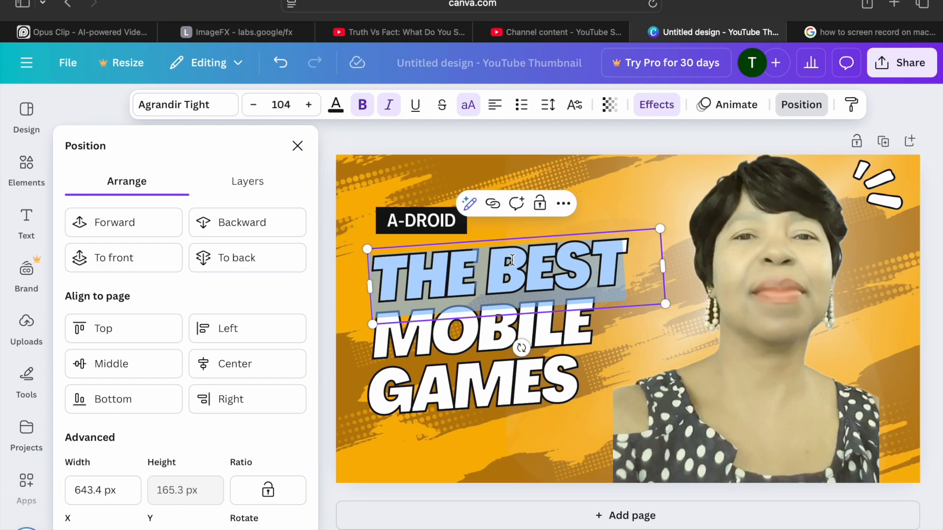
text(HO)
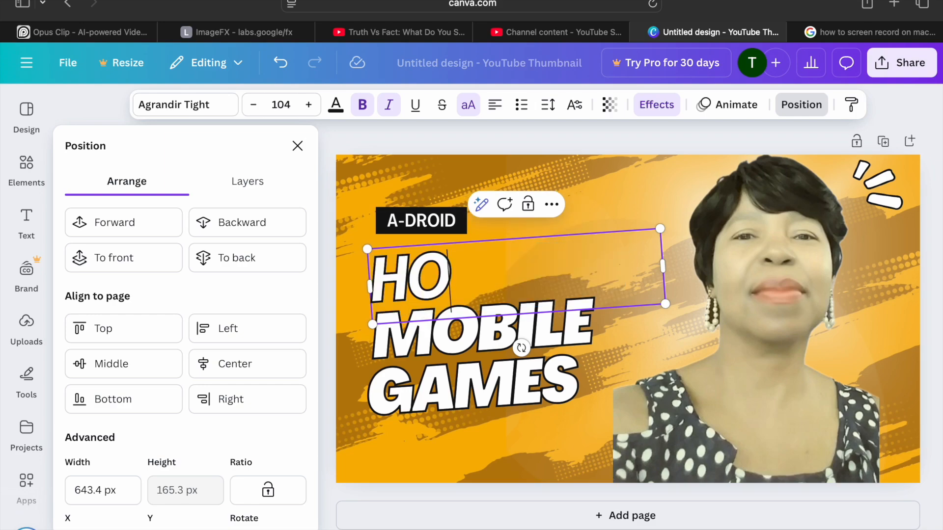
text(W)
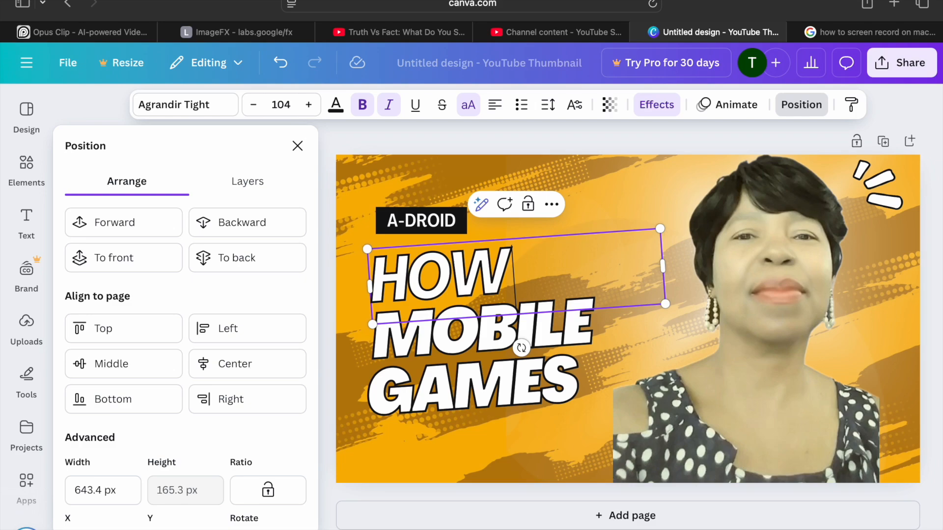
text( T)
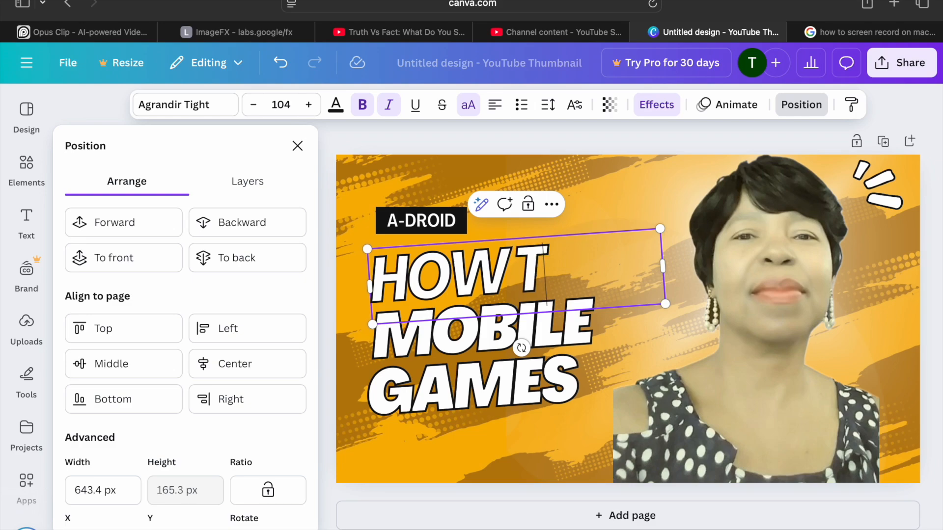
text(O)
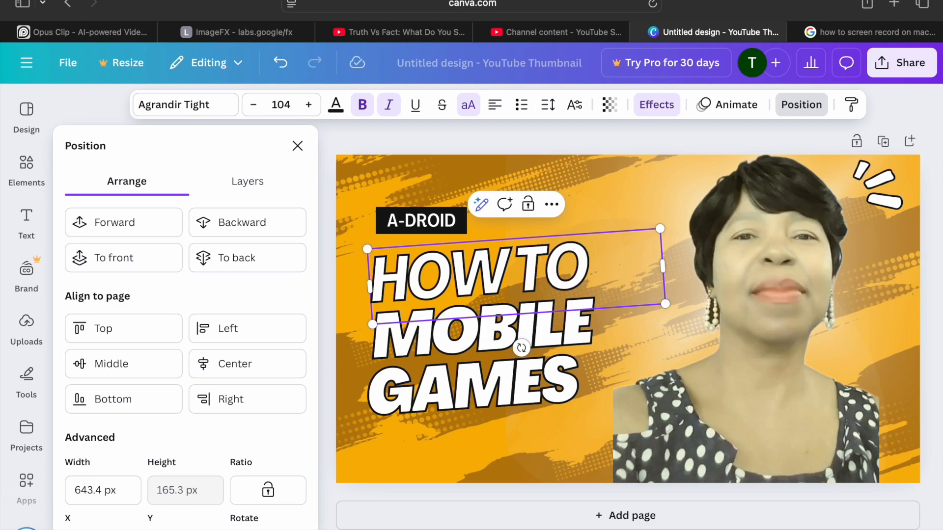
text( CR)
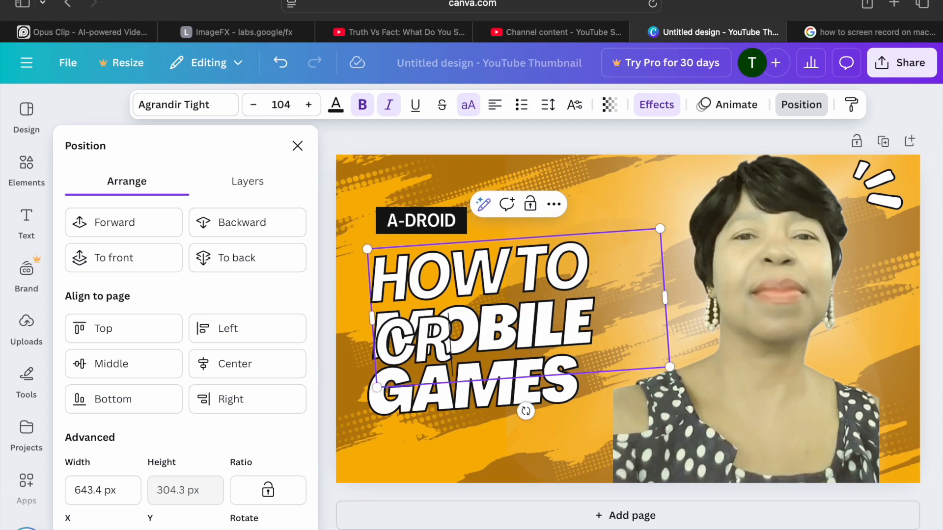
text(EATE)
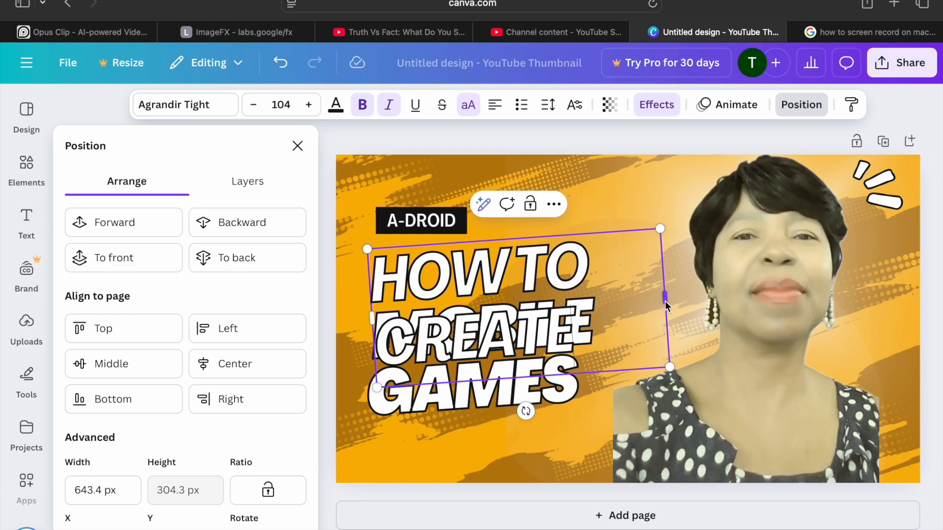
Widen the "HOW TO CREATE" text box to 952 px so it fits on one line, and shift it toward the page's left edge
drag(667, 302, 806, 289)
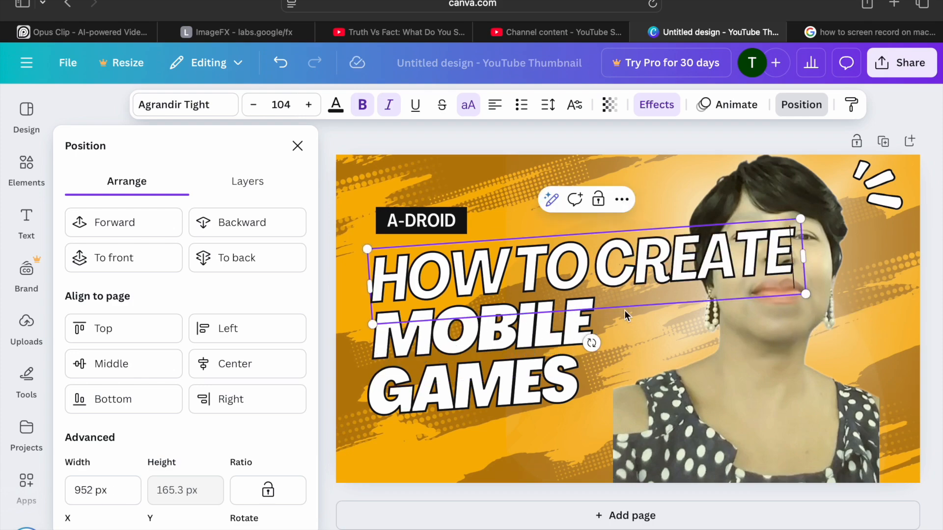
click(564, 260)
click(485, 231)
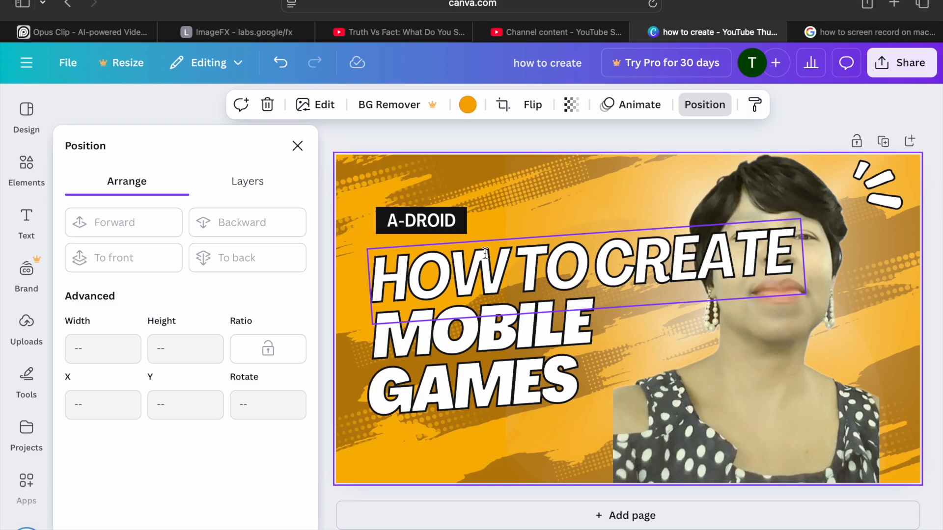
click(485, 253)
drag(485, 253, 460, 255)
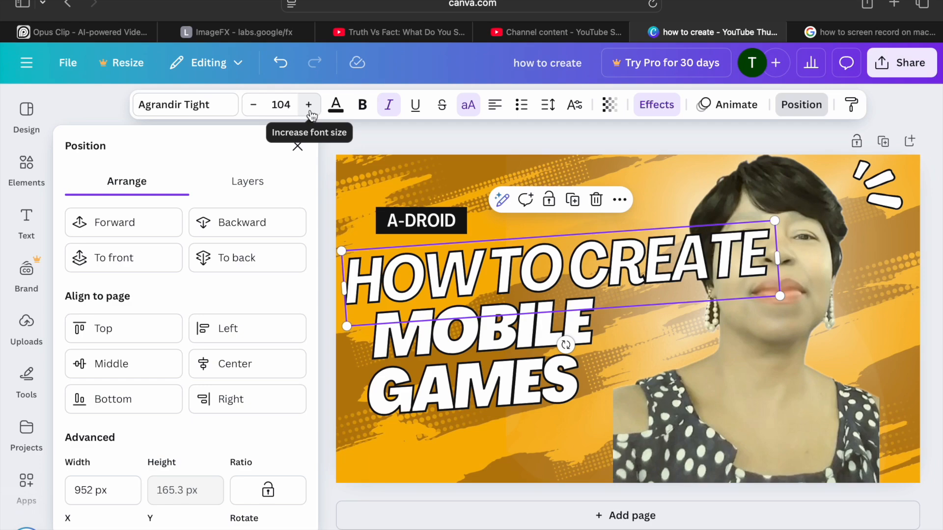
Reduce the font size of "HOW TO CREATE" to 83.7
click(255, 111)
click(255, 111)
click(255, 111)
click(255, 111)
click(256, 111)
click(255, 111)
click(255, 111)
click(255, 111)
click(255, 111)
click(256, 111)
click(255, 111)
click(255, 111)
click(255, 111)
click(255, 111)
click(255, 111)
click(255, 110)
click(255, 111)
click(255, 111)
click(256, 111)
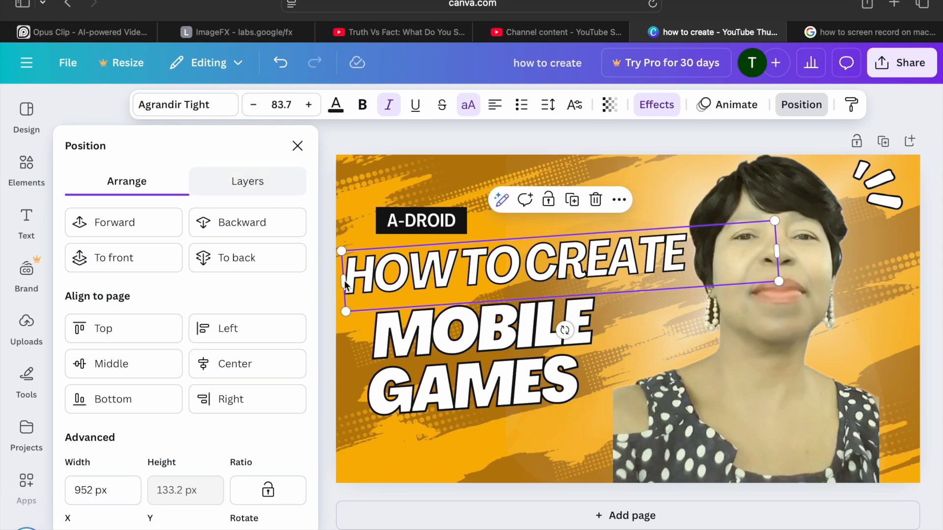
Replace the headline text "MOBILE" with "A YOUTUBE"
click(451, 329)
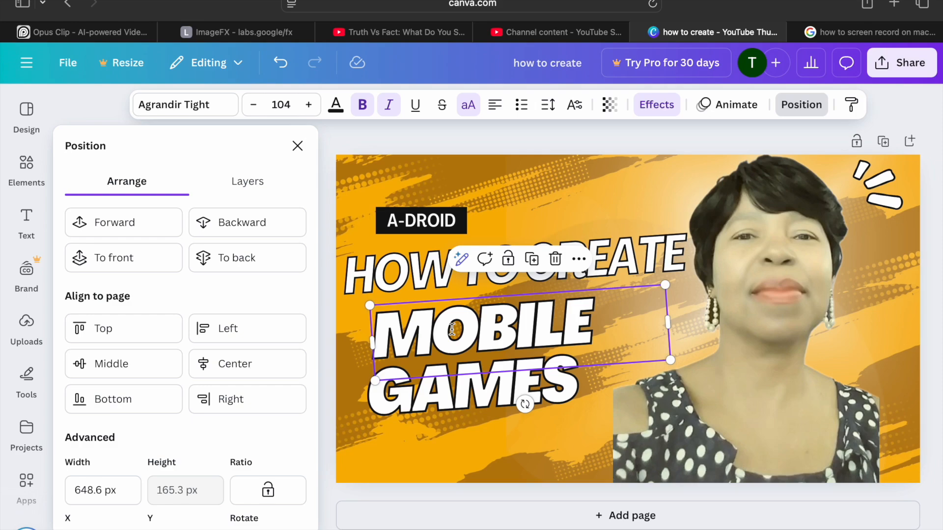
double_click(452, 330)
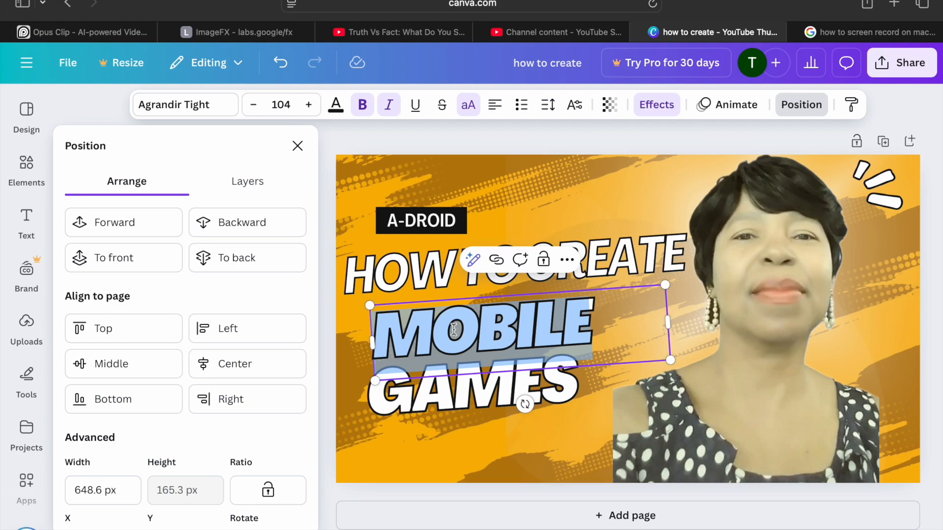
text(A)
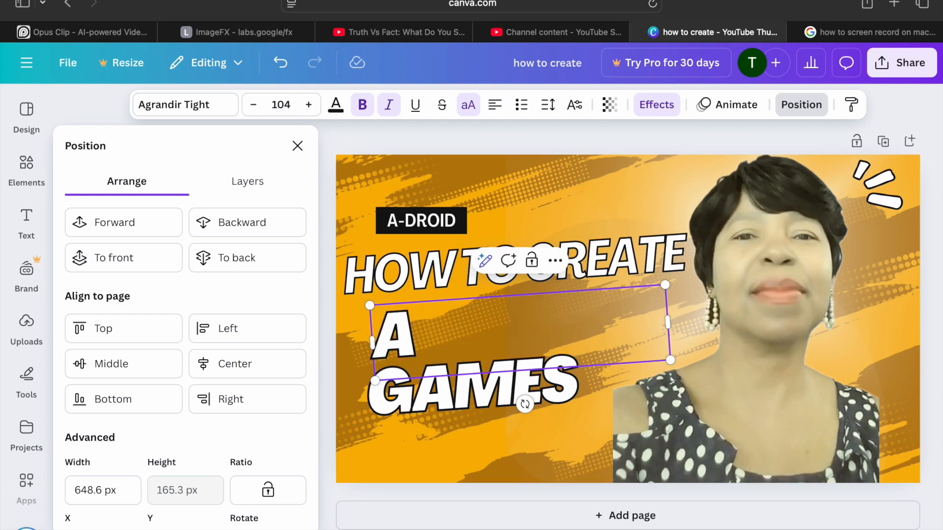
text( YOU)
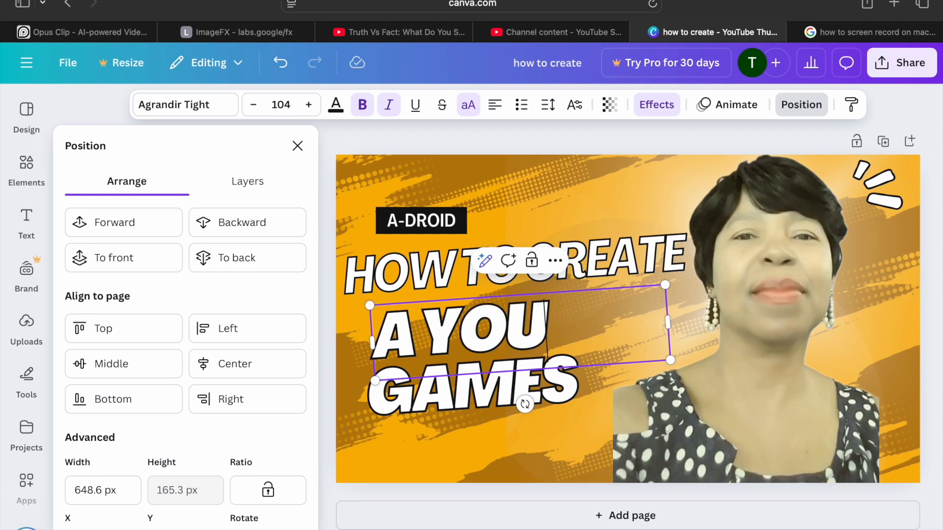
text(TUB)
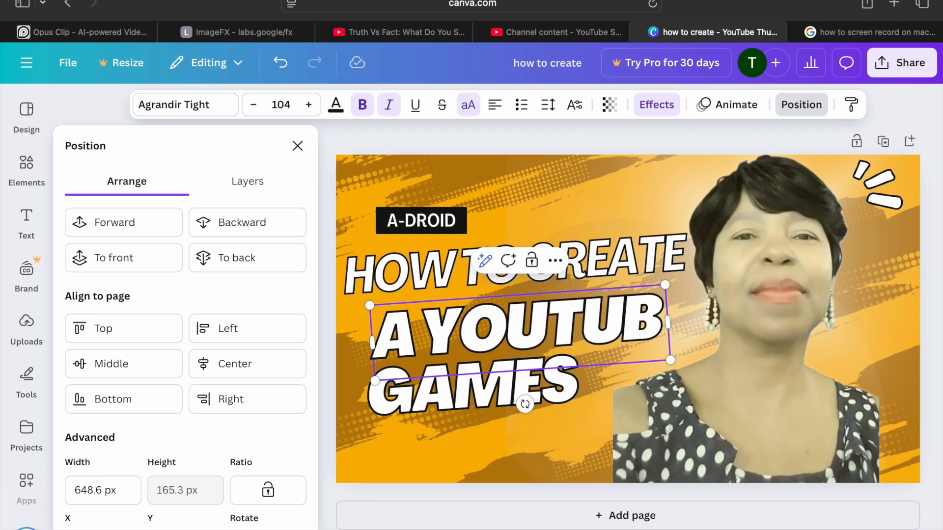
text(E)
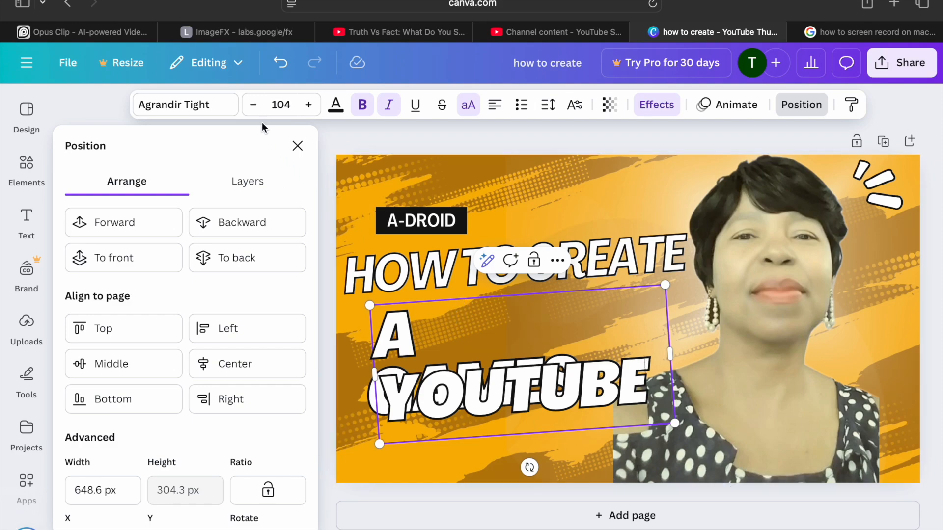
Reduce the font size of "A YOUTUBE" to 76.7 so it fits on a single line
click(254, 106)
click(254, 106)
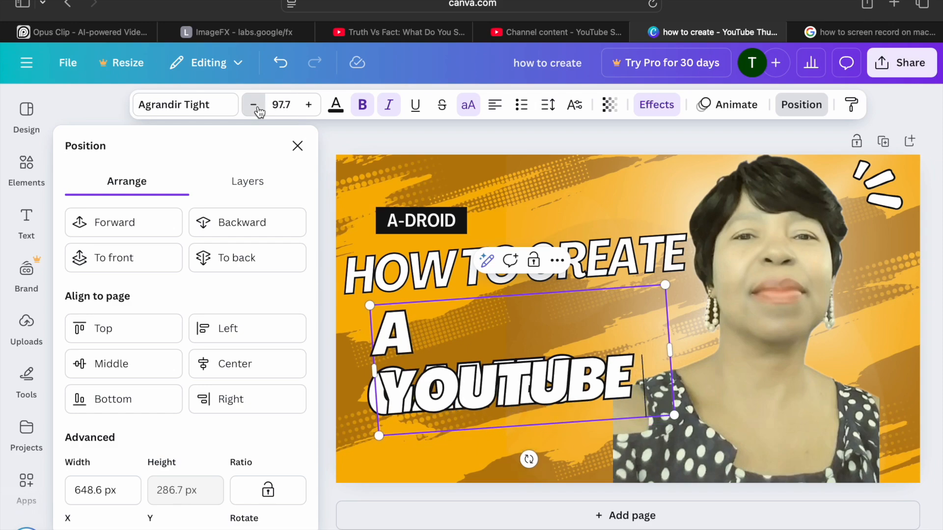
click(254, 107)
click(254, 107)
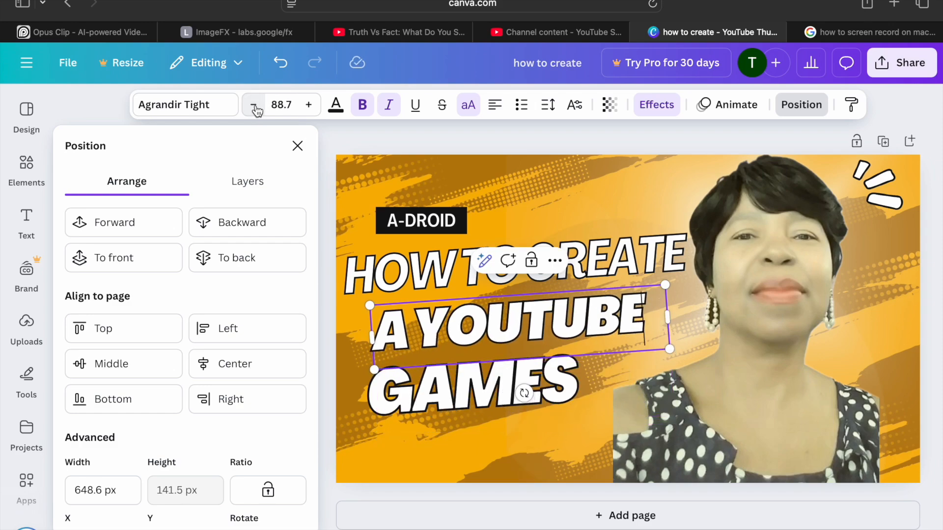
click(254, 107)
click(254, 107)
click(254, 106)
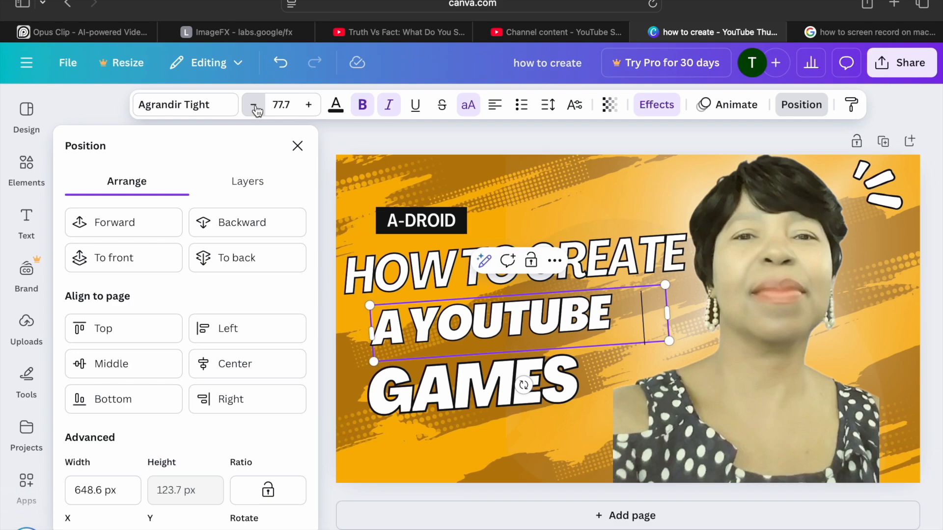
click(255, 106)
Break the text after "A" so "YOUTUBE" sits on its own line, and indent both lines toward the middle of the text box
click(409, 339)
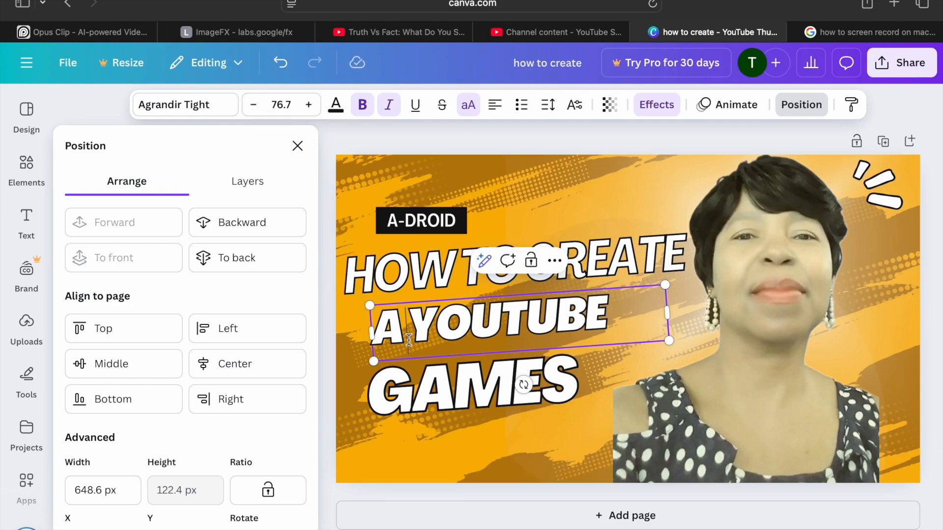
key(Return)
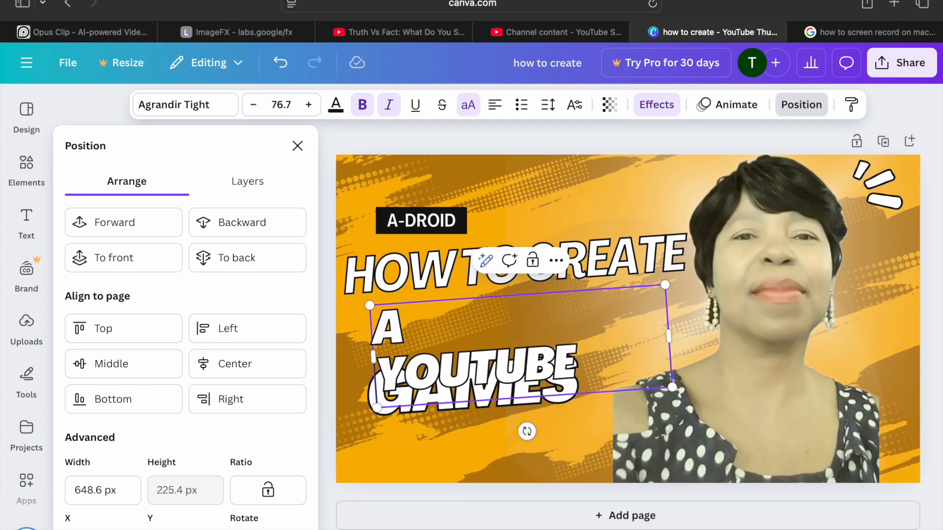
click(376, 332)
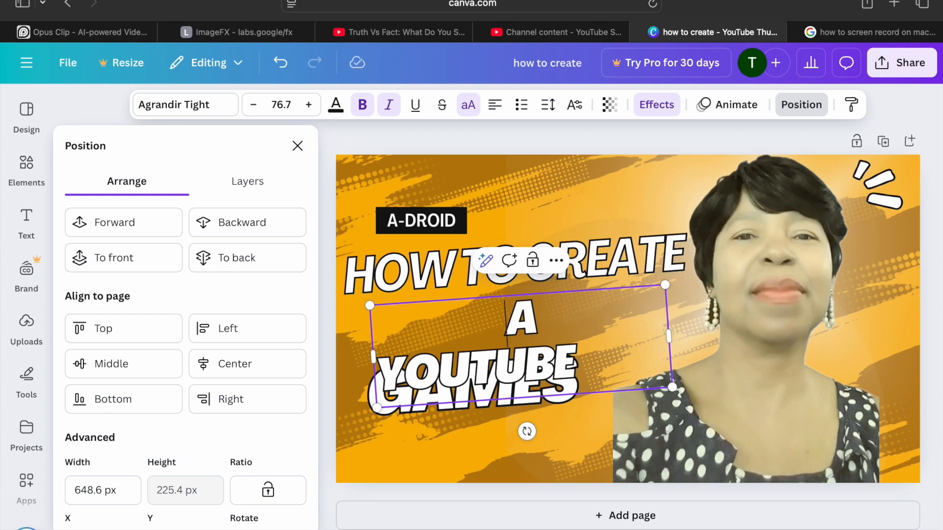
click(383, 374)
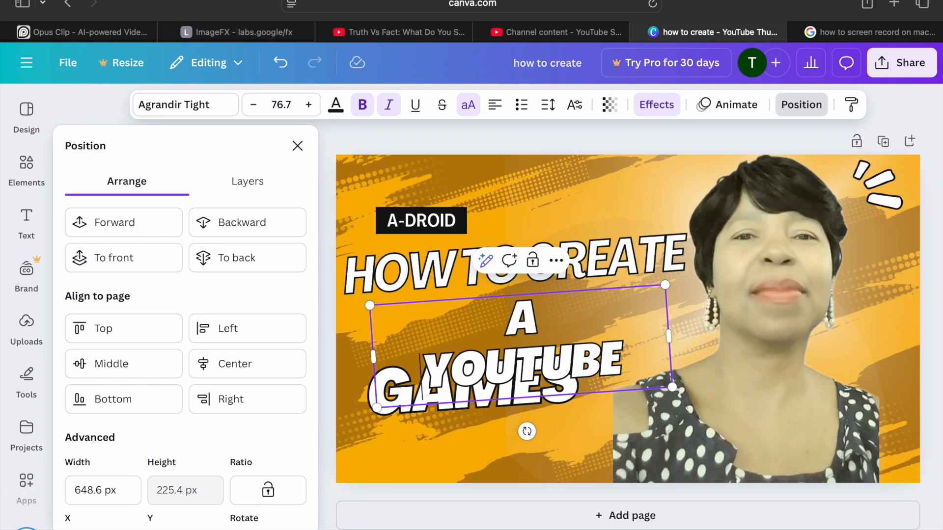
Reduce the font size of the "YOUTUBE" line, and set the "A" line above it to 70.7
click(254, 105)
click(255, 105)
click(254, 105)
click(255, 105)
click(255, 106)
click(255, 105)
click(255, 105)
click(255, 105)
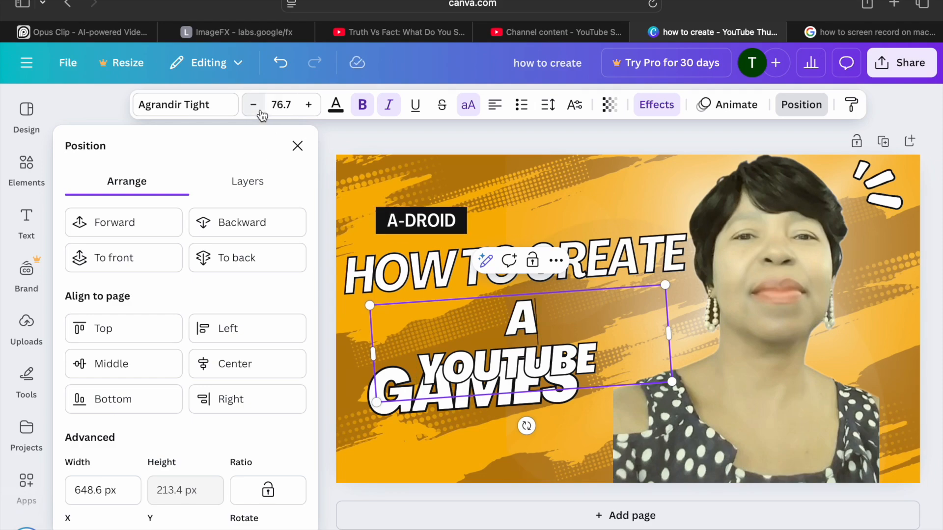
click(259, 110)
click(259, 110)
click(258, 110)
click(258, 110)
click(258, 110)
click(259, 110)
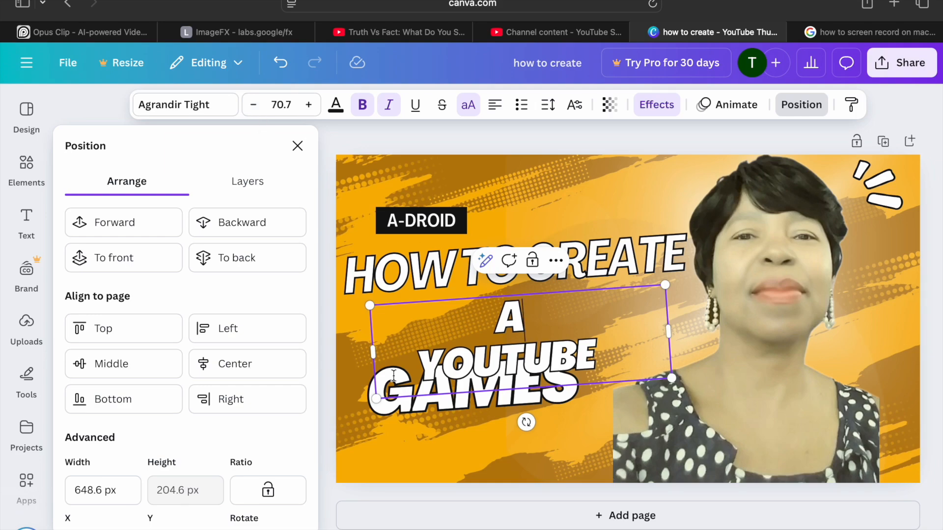
Move the "A YOUTUBE" text box slightly up, closer to the "HOW TO CREATE" line
click(349, 355)
click(372, 346)
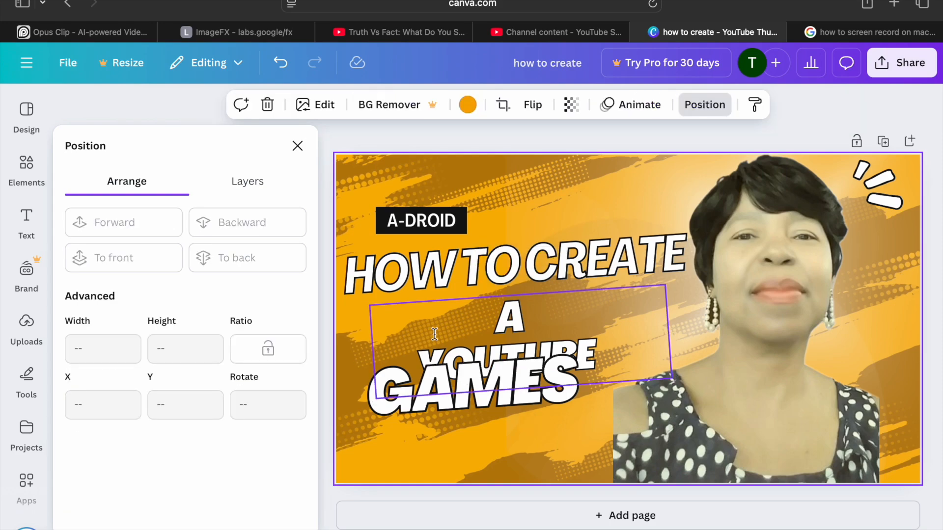
drag(434, 334, 434, 324)
Replace the headline text "GAMES" with "THUMBNAIL"
click(441, 400)
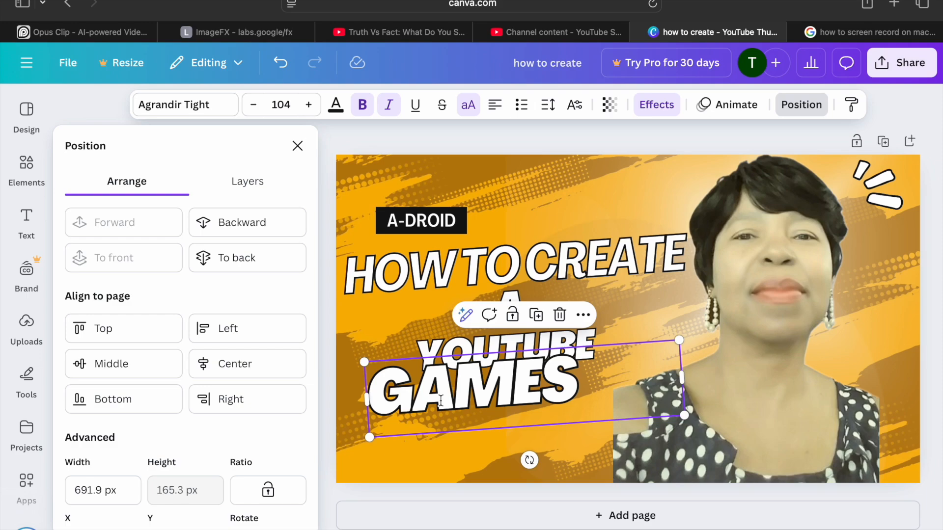
double_click(504, 398)
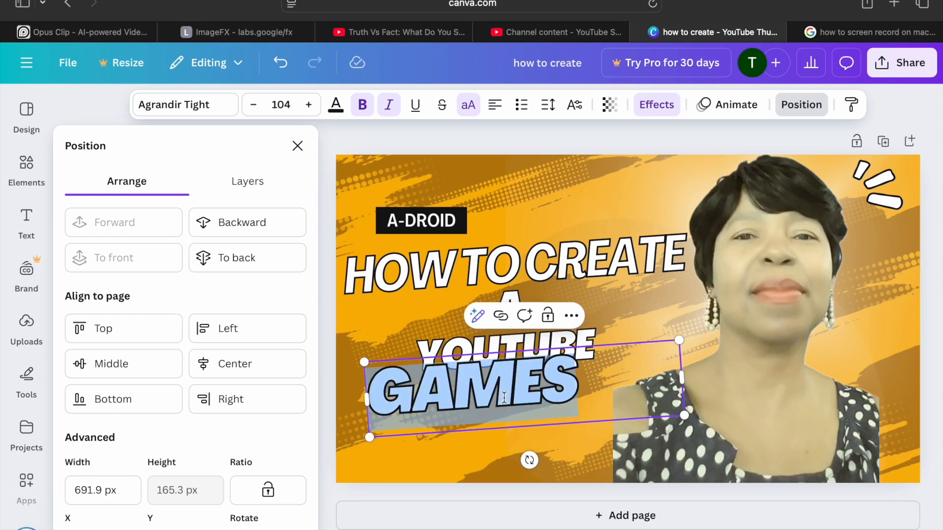
text(THU)
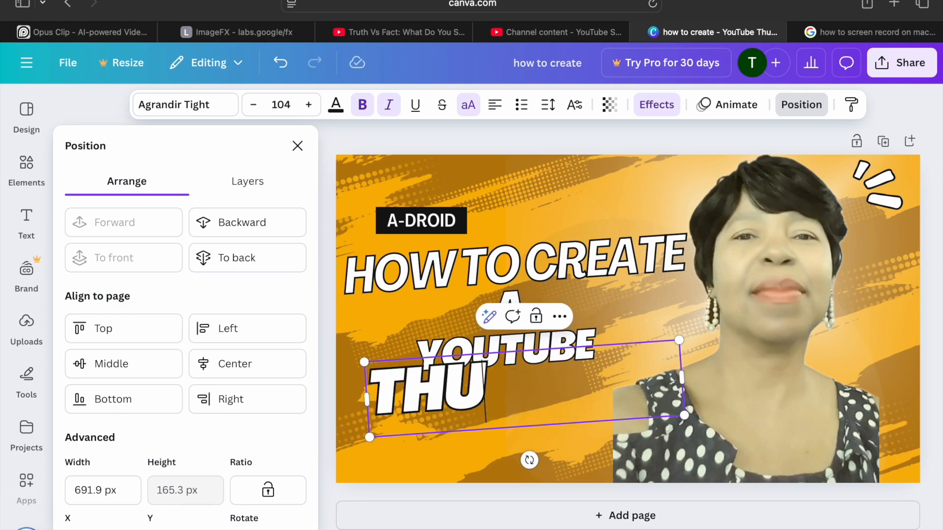
text(MB)
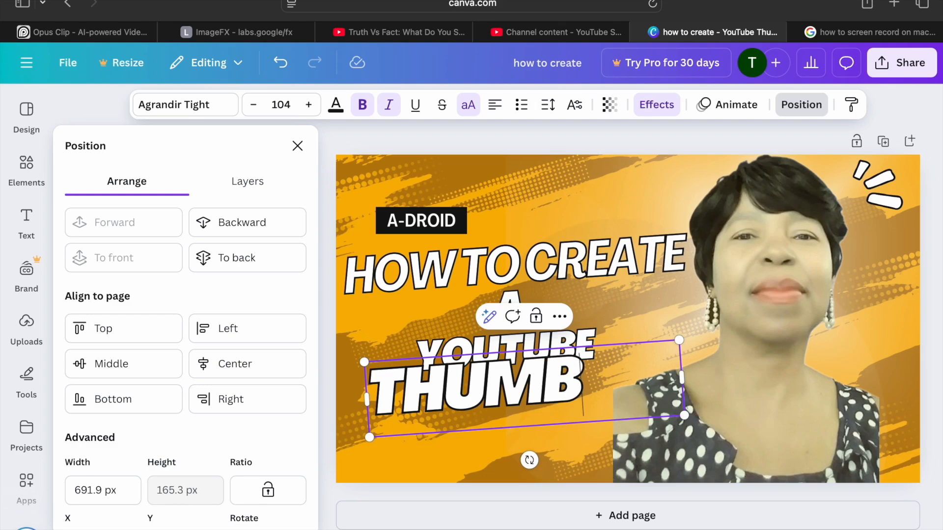
text(NAIL)
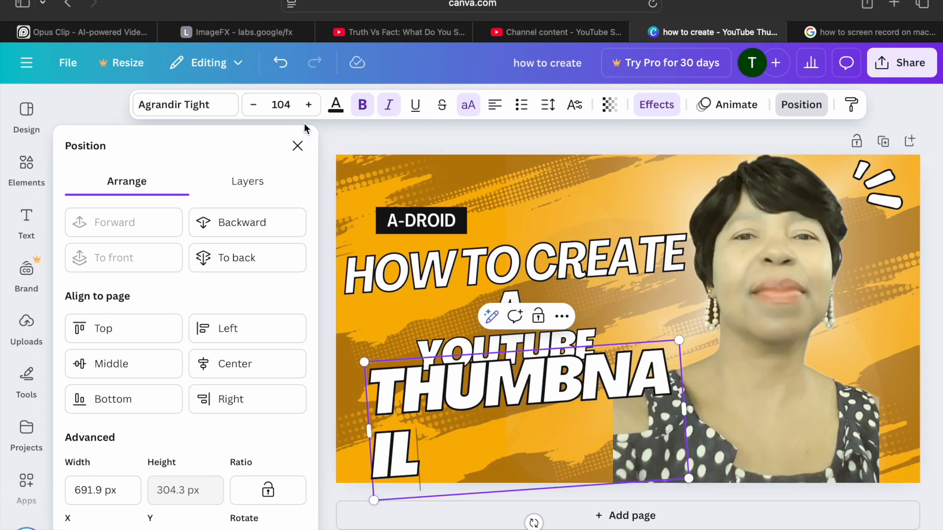
Set the font size of "THUMBNAIL" to 74.7 so the word fits on one line
click(255, 106)
click(255, 106)
click(255, 106)
click(255, 106)
click(255, 106)
click(255, 106)
click(256, 106)
click(255, 107)
click(255, 106)
click(255, 106)
click(256, 106)
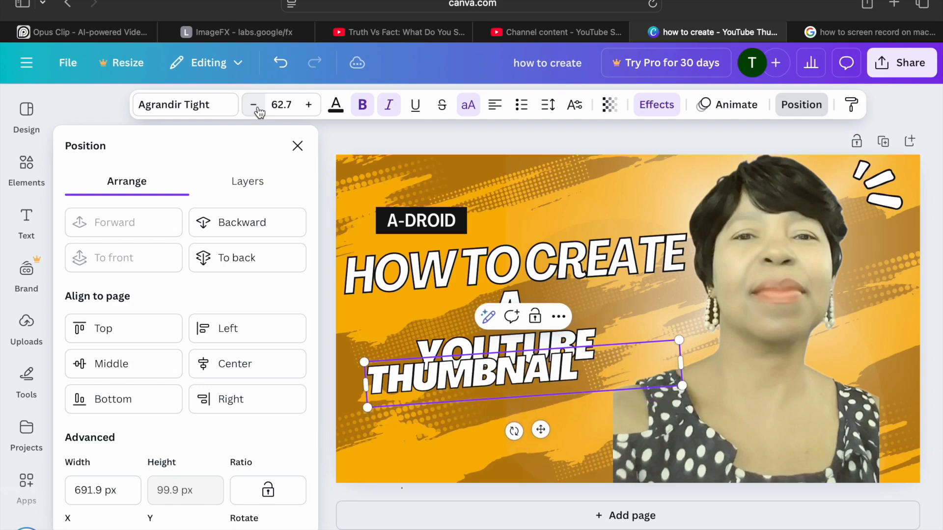
click(309, 105)
click(309, 105)
click(309, 105)
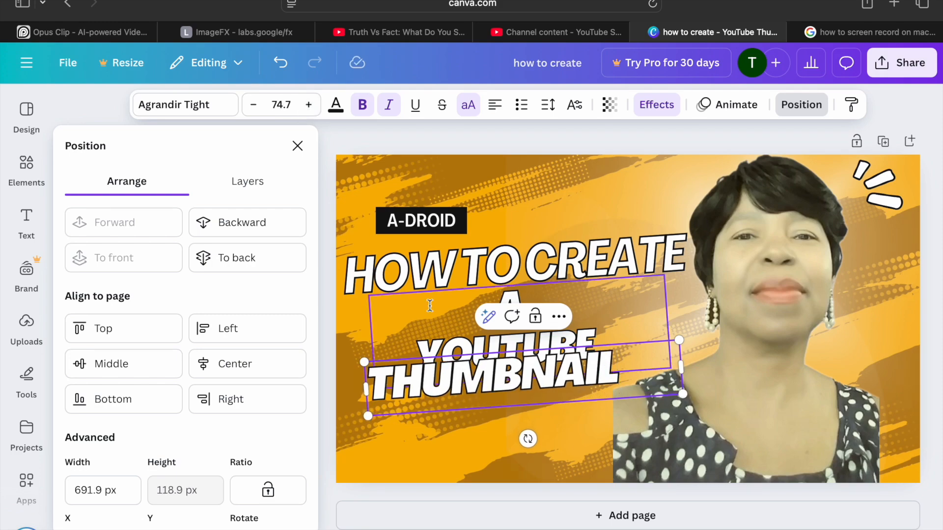
Move the "THUMBNAIL" text box slightly down so it sits clear below the "YOUTUBE" line
click(490, 435)
click(496, 401)
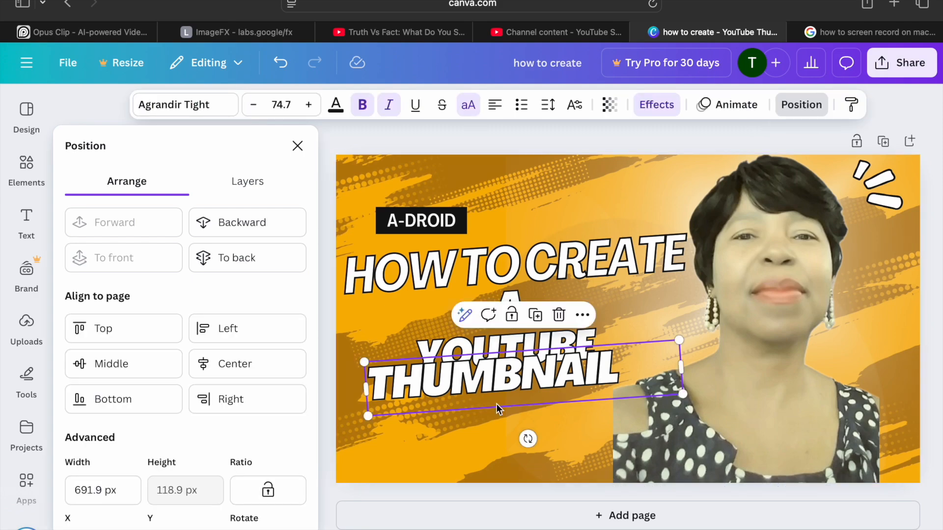
click(481, 414)
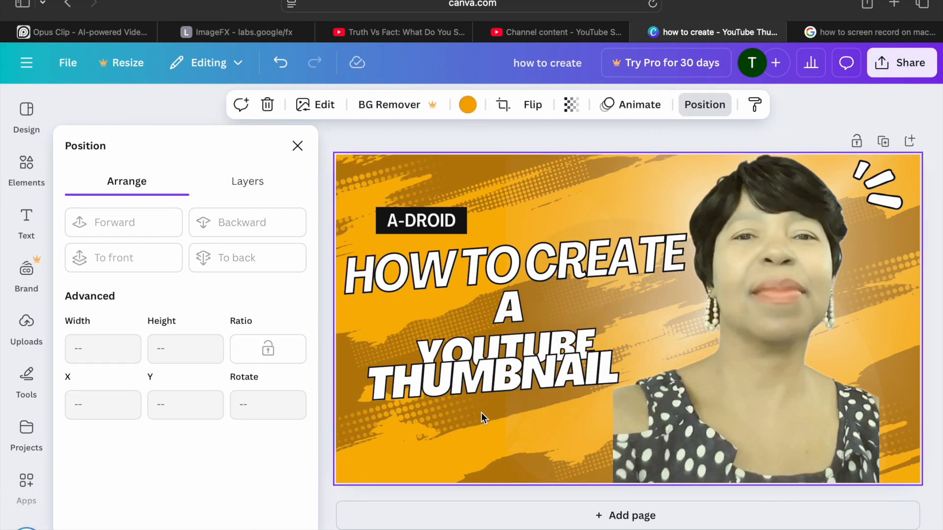
drag(482, 395, 477, 417)
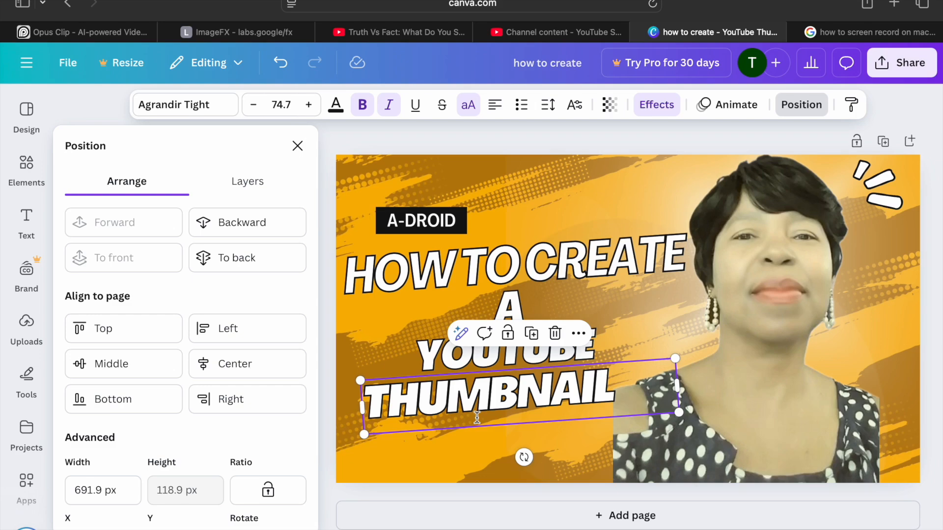
Set the font size of "HOW TO CREATE" to 85.7 and shift its text box to the page's left edge
click(478, 270)
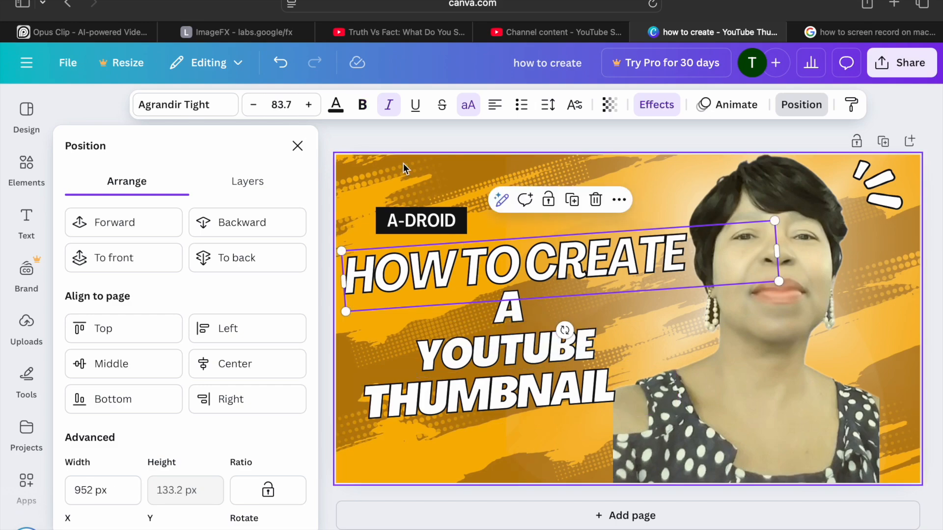
click(318, 111)
click(317, 111)
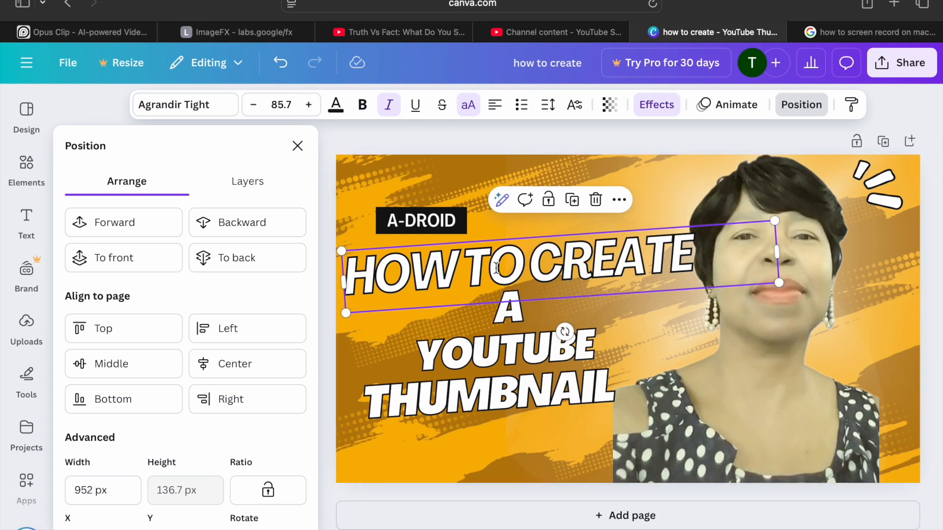
click(476, 221)
drag(478, 261, 469, 262)
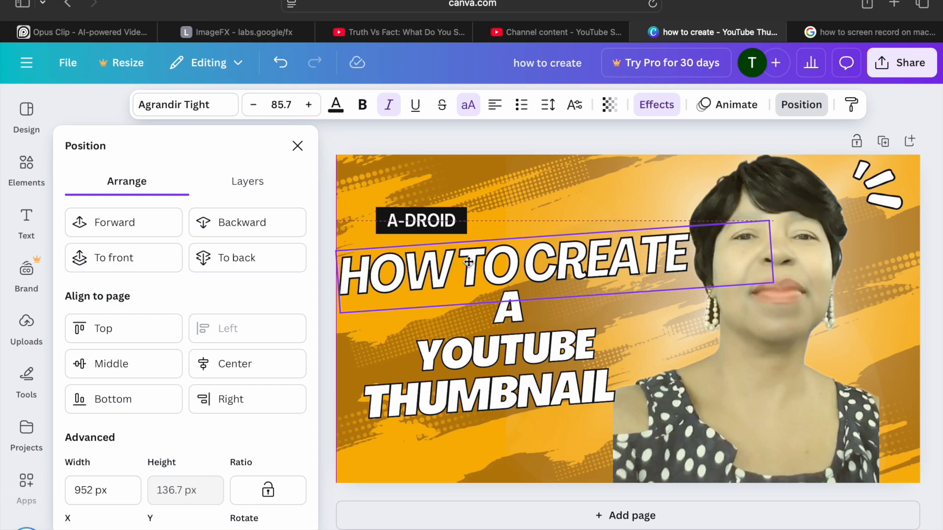
drag(468, 262, 467, 262)
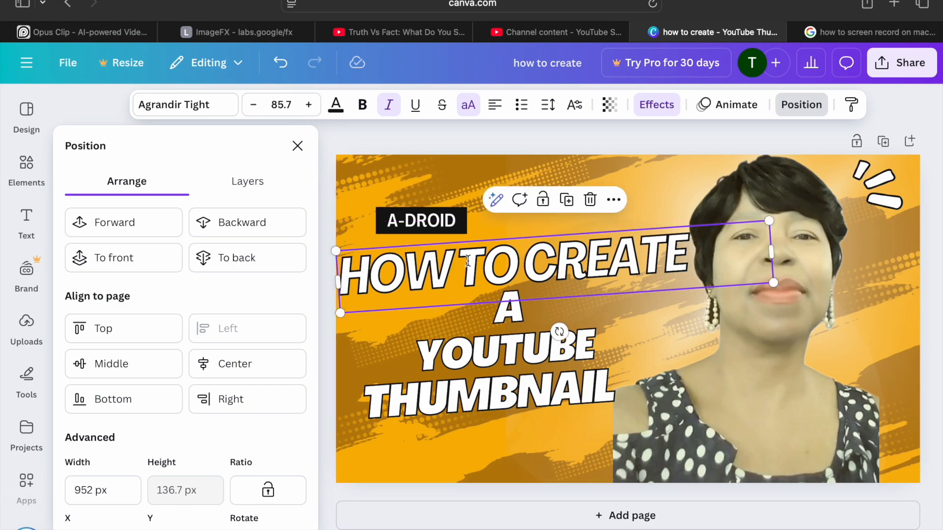
Extend both sides of the woman's photo outward to a width of about 800 px, uncovering her shoulders
click(631, 447)
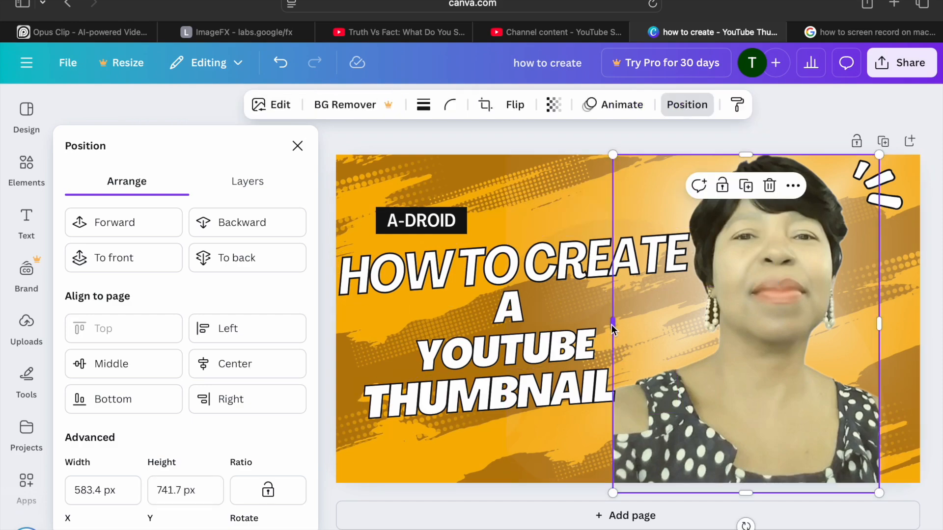
drag(612, 324, 555, 327)
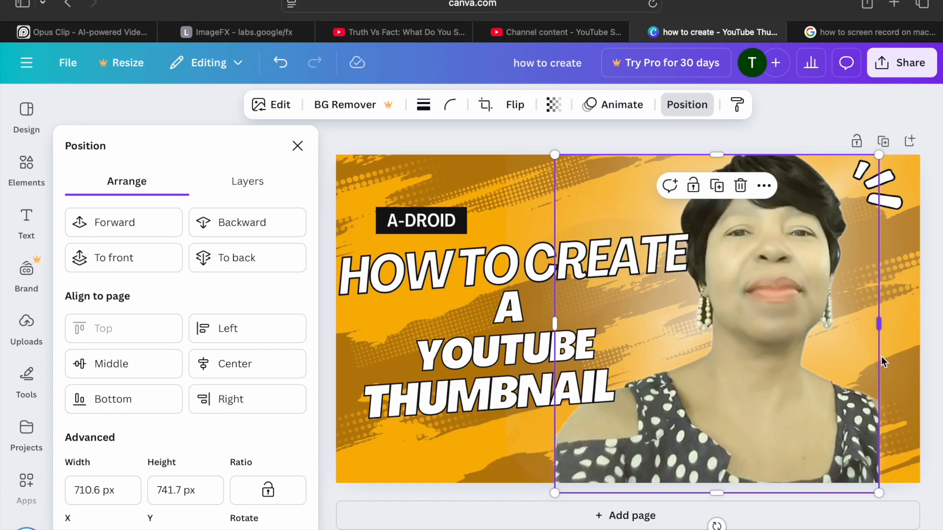
drag(878, 328, 897, 327)
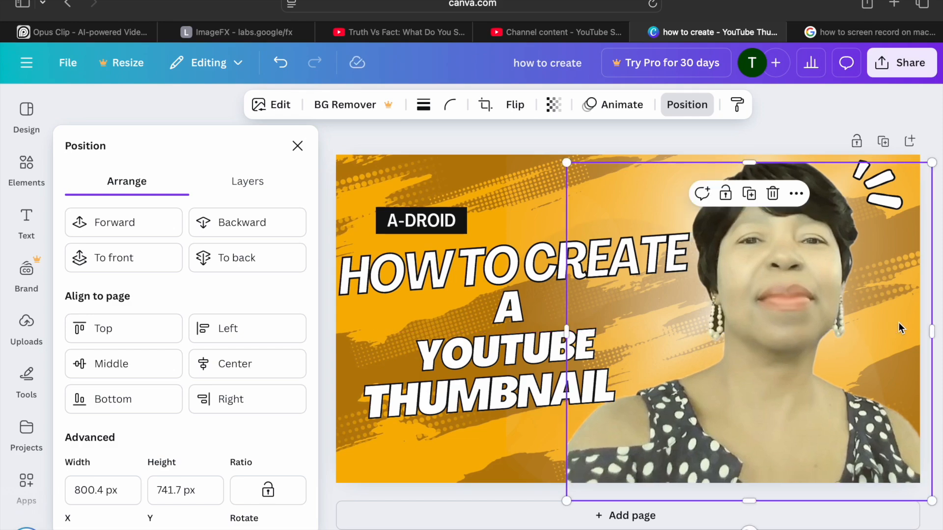
Flip the photo horizontally and reposition it toward the page's right side, clear of the headline, with its top edge at the page top
click(508, 106)
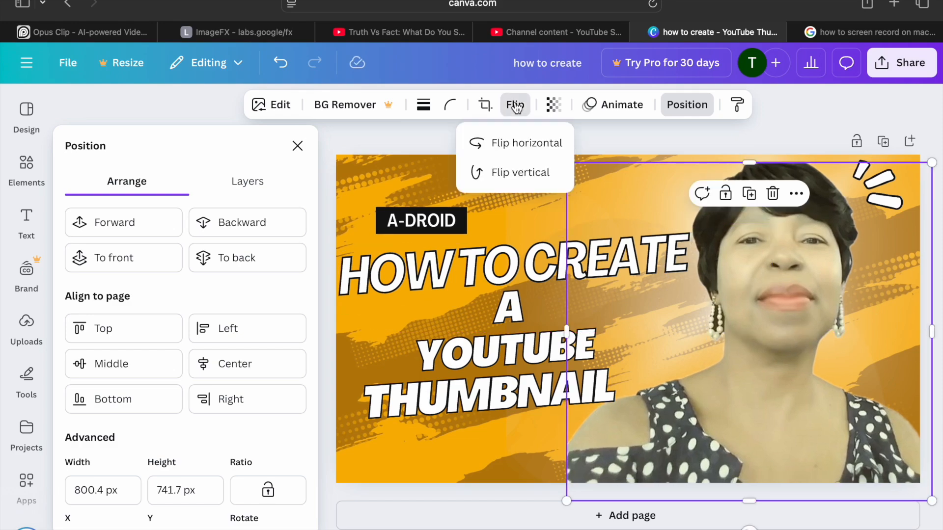
click(495, 154)
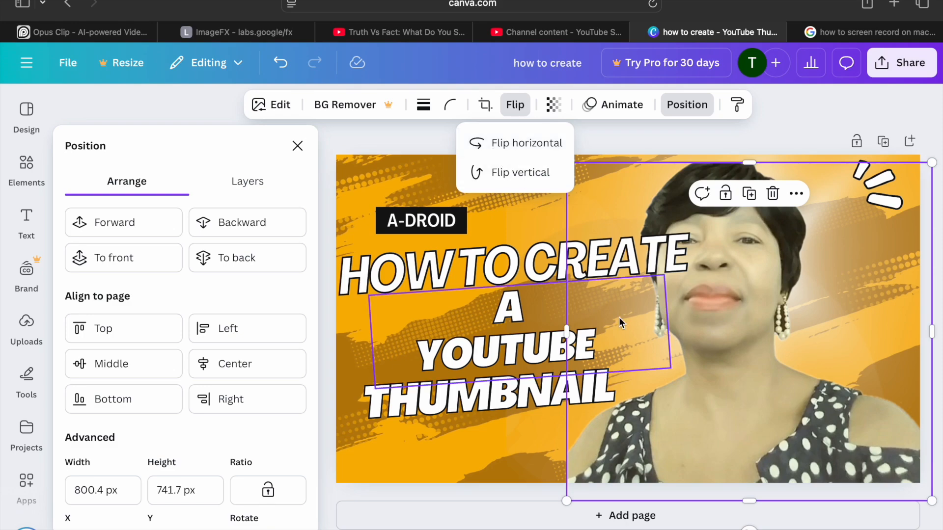
drag(773, 346, 821, 337)
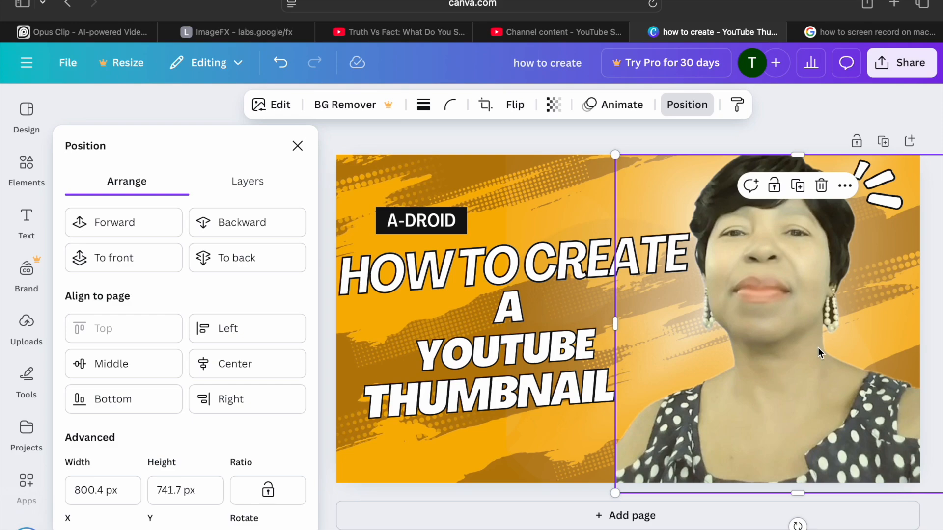
drag(818, 350, 818, 350)
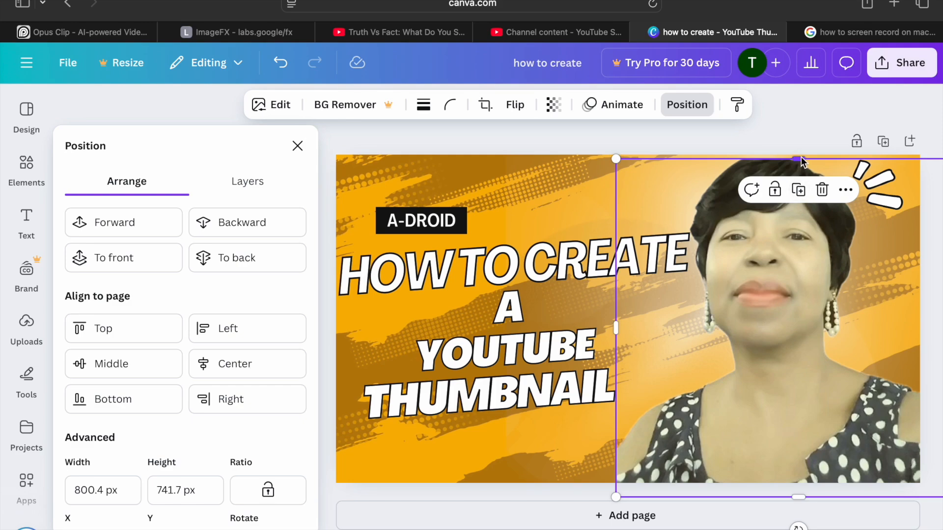
drag(800, 159, 800, 154)
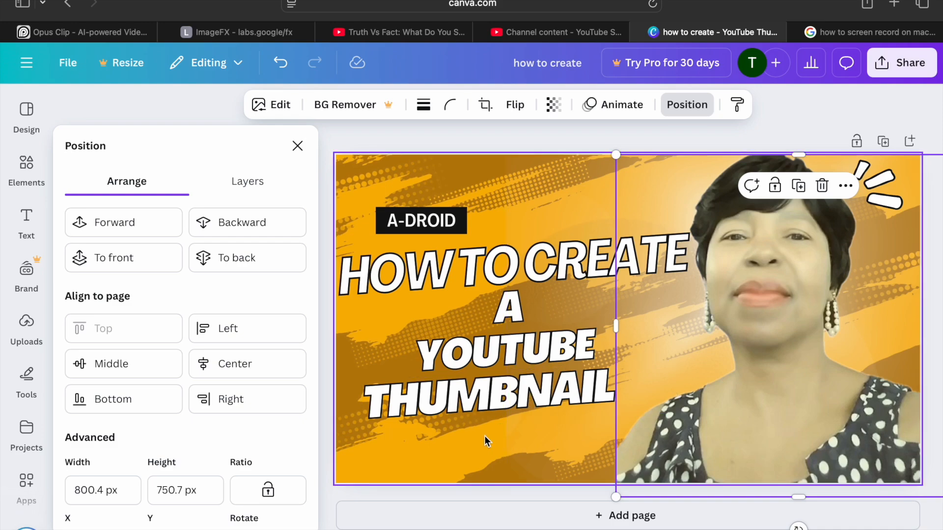
Delete the "A-DROID" text and the black rectangle behind it above the headline
click(463, 440)
click(416, 219)
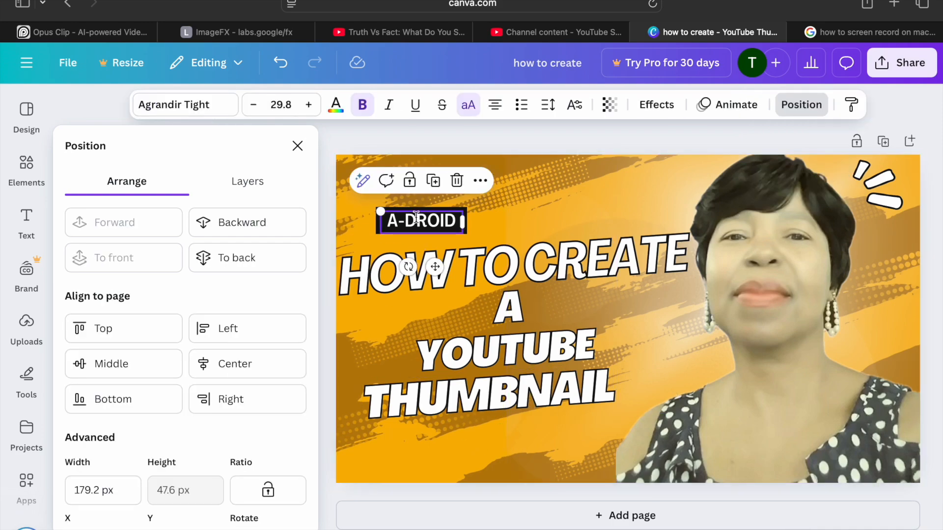
click(456, 180)
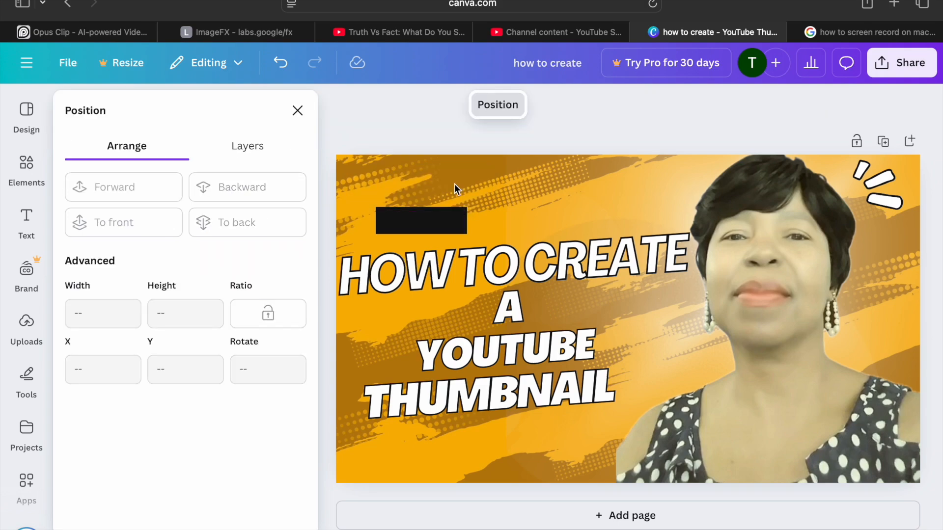
click(439, 226)
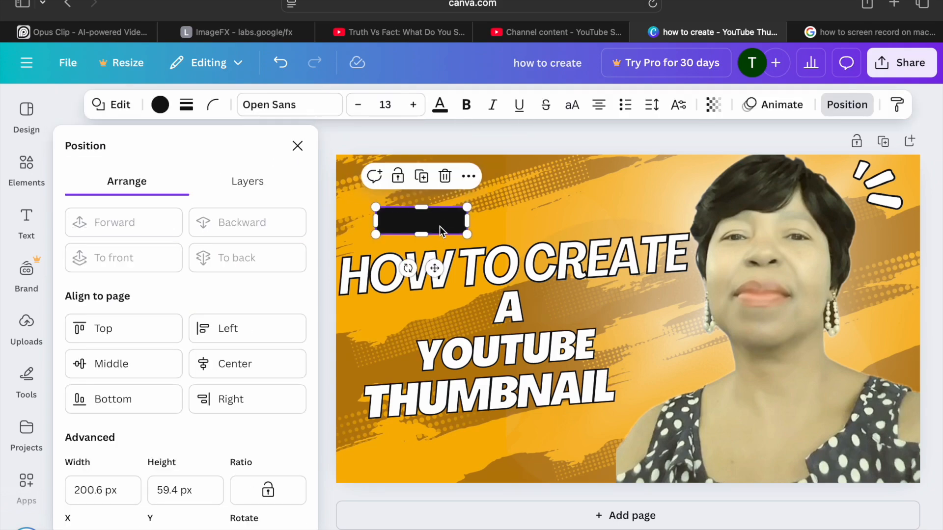
click(445, 178)
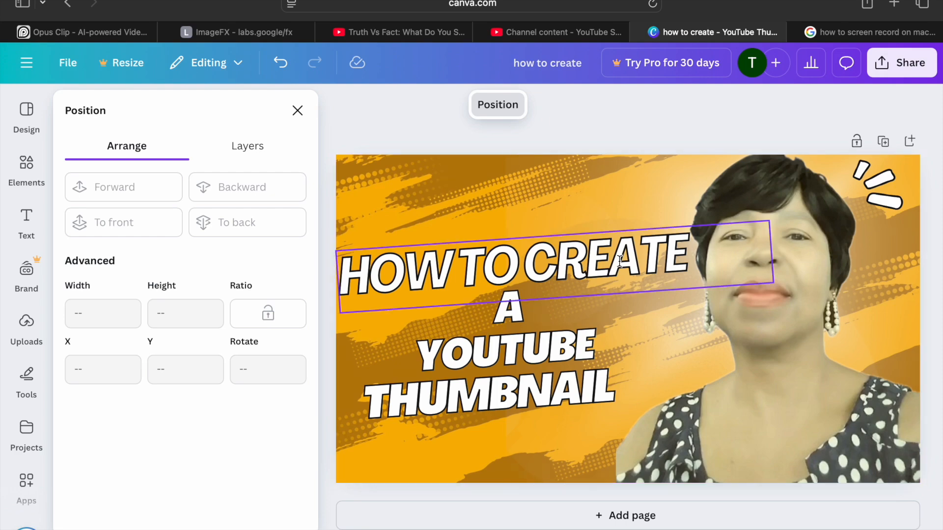
Browse the photo's image effects and apply the Outline style from Shadows
click(774, 339)
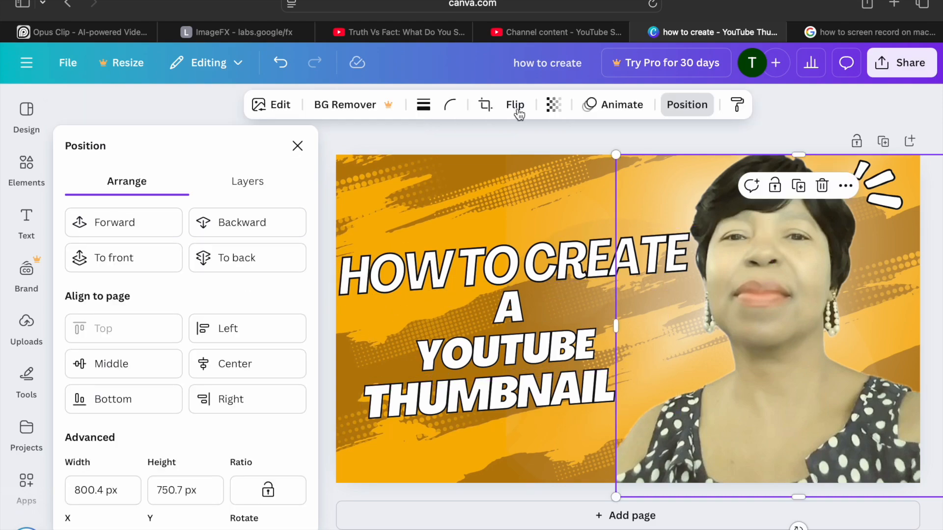
click(279, 106)
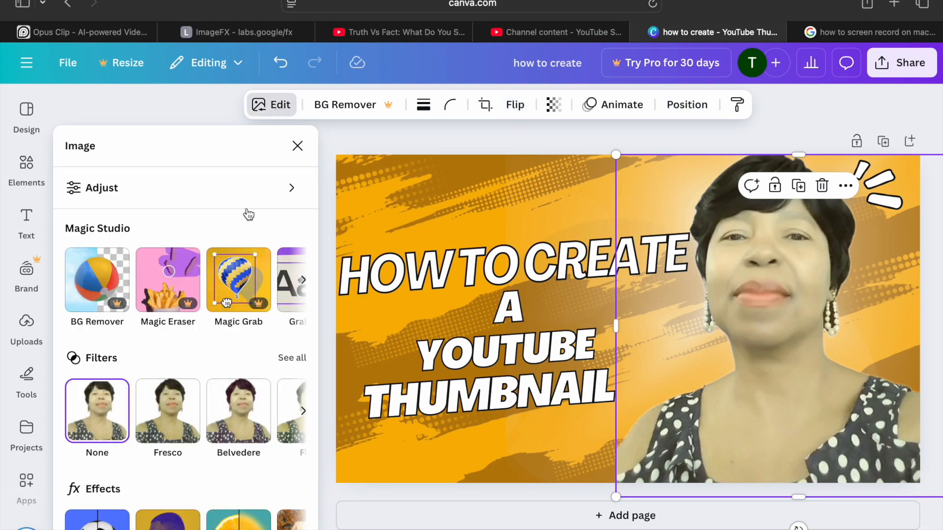
scroll(240, 281, down, 5)
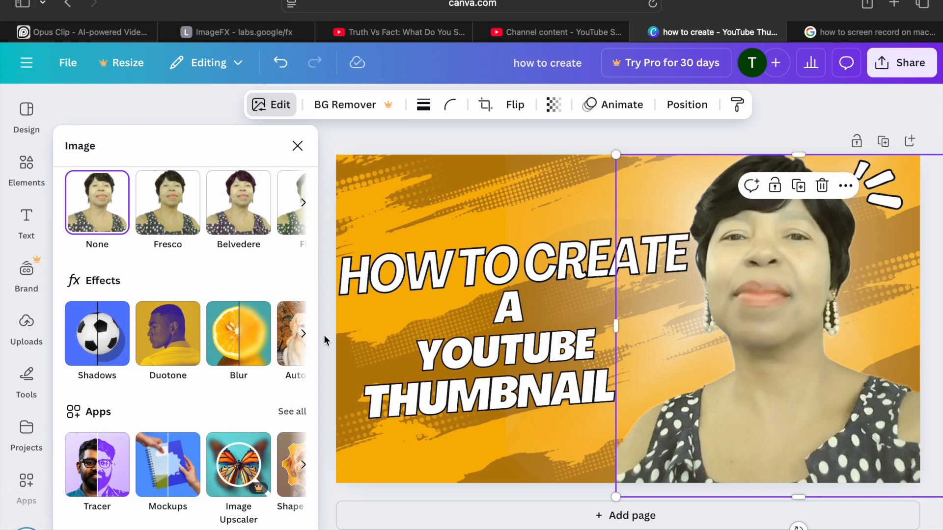
click(304, 334)
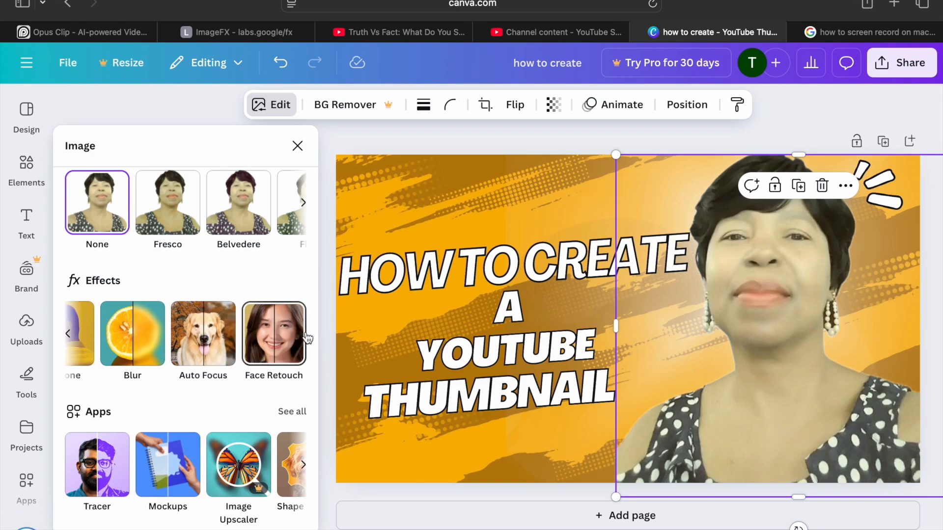
click(304, 466)
click(304, 465)
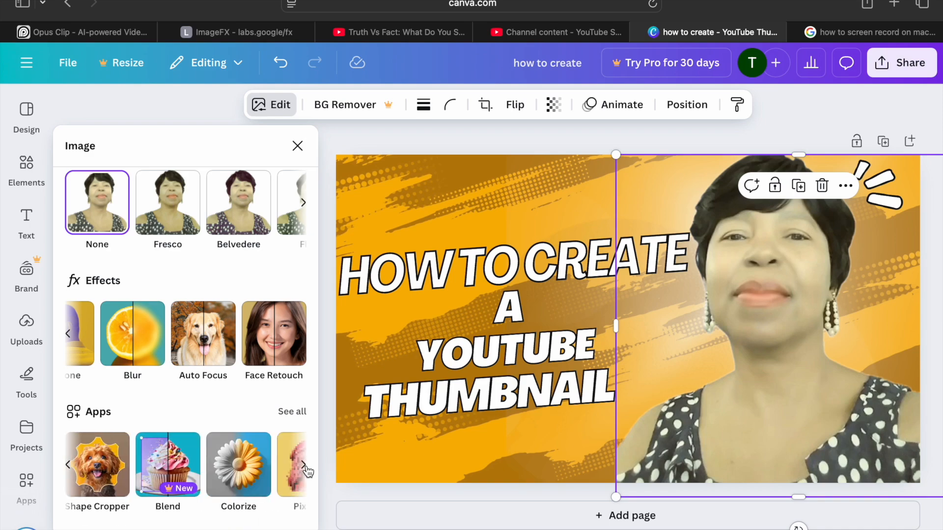
click(304, 203)
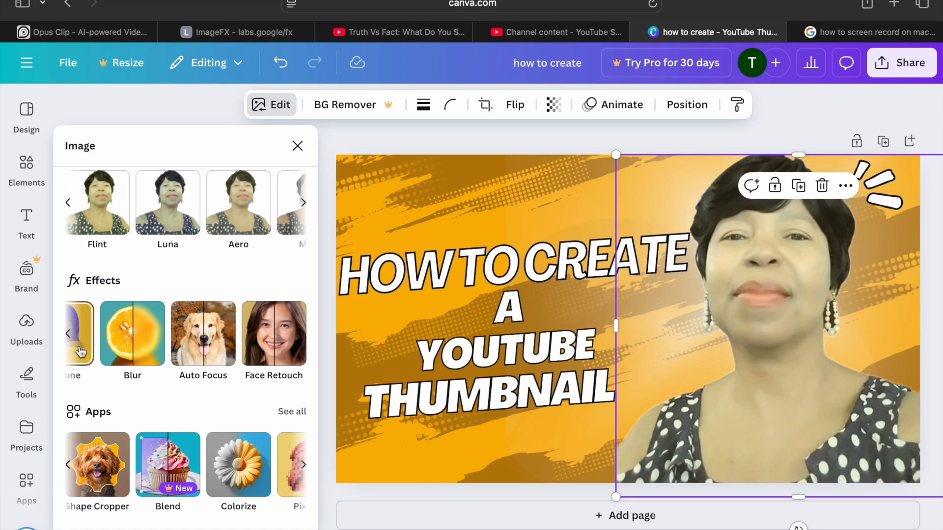
click(68, 335)
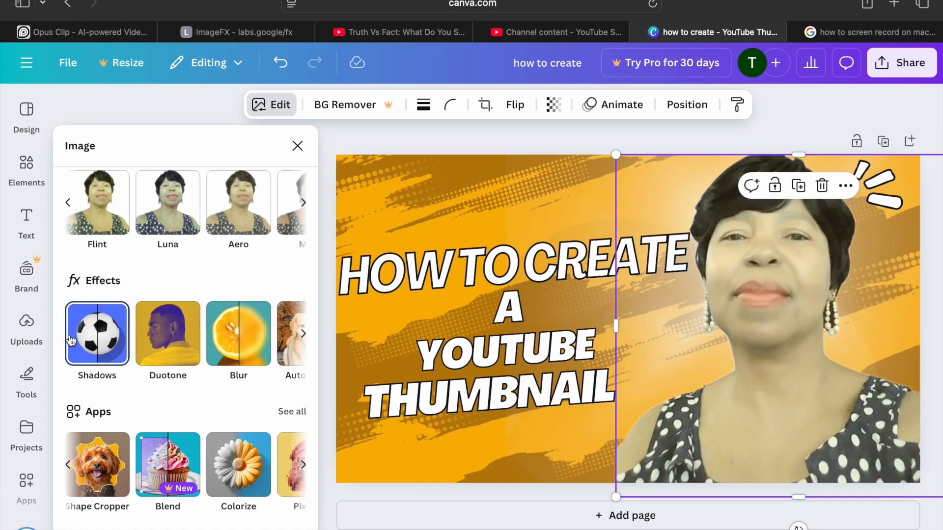
click(90, 344)
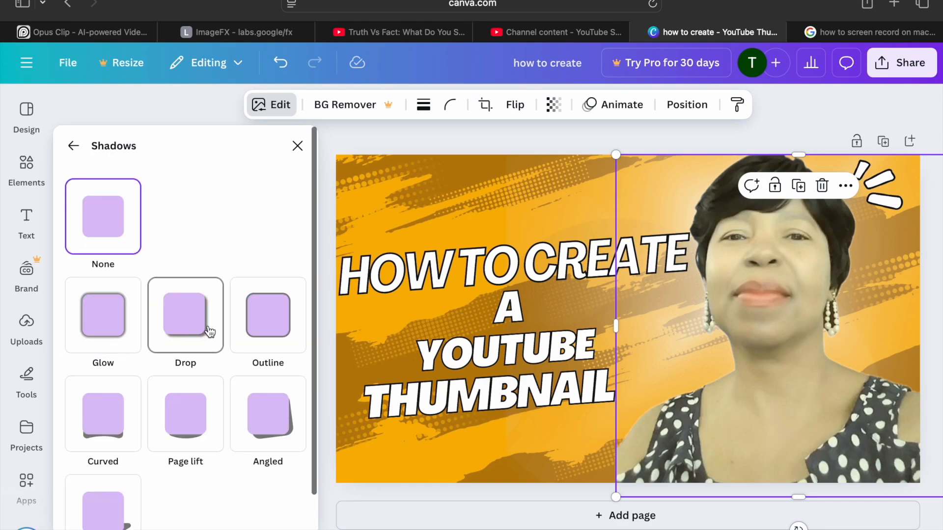
click(265, 336)
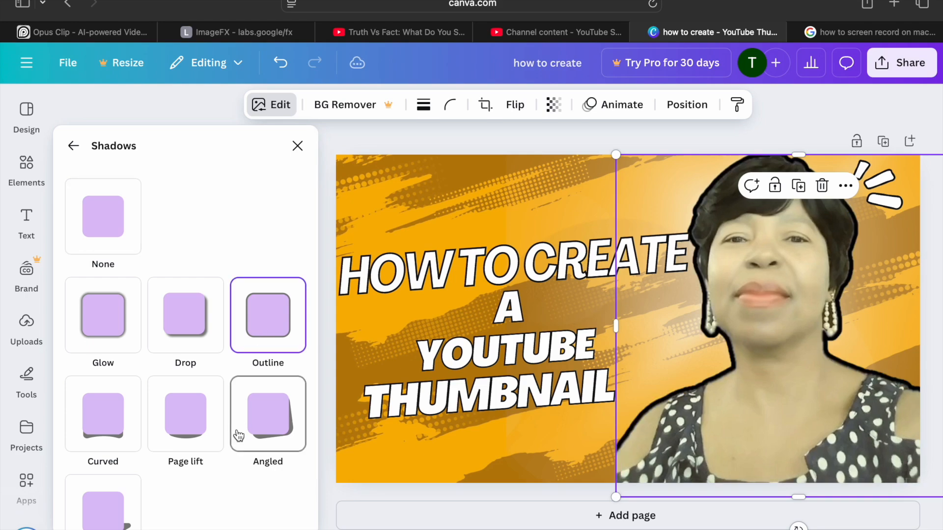
Change the photo's outline colour to off-white #FAF7F7 and deselect the photo
scroll(238, 435, down, 5)
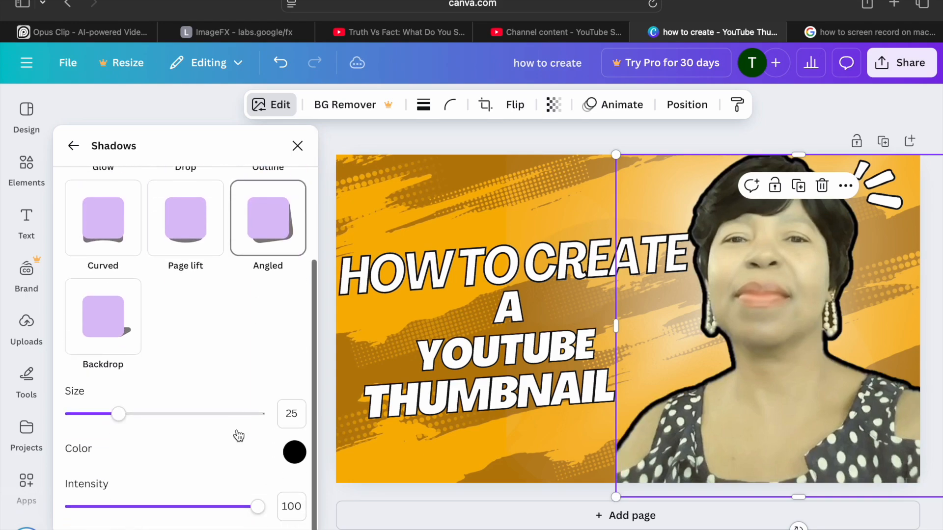
click(294, 455)
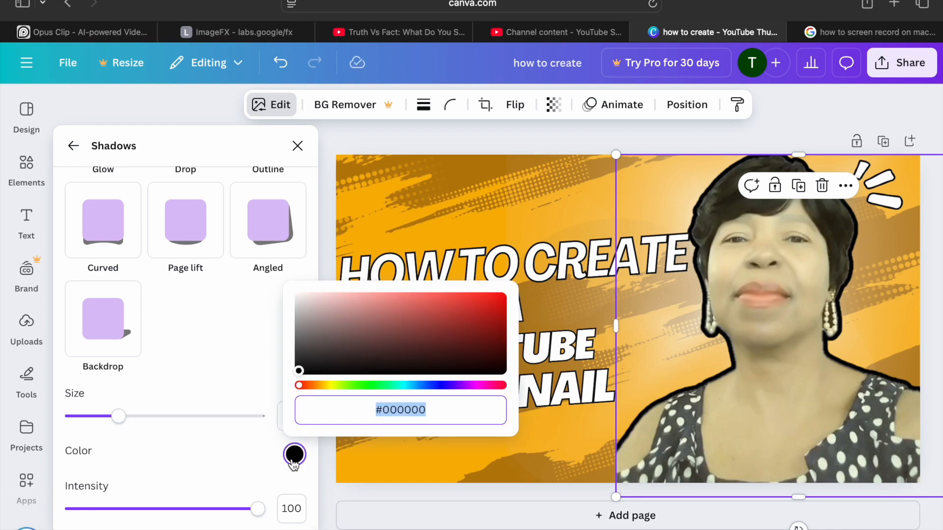
click(298, 297)
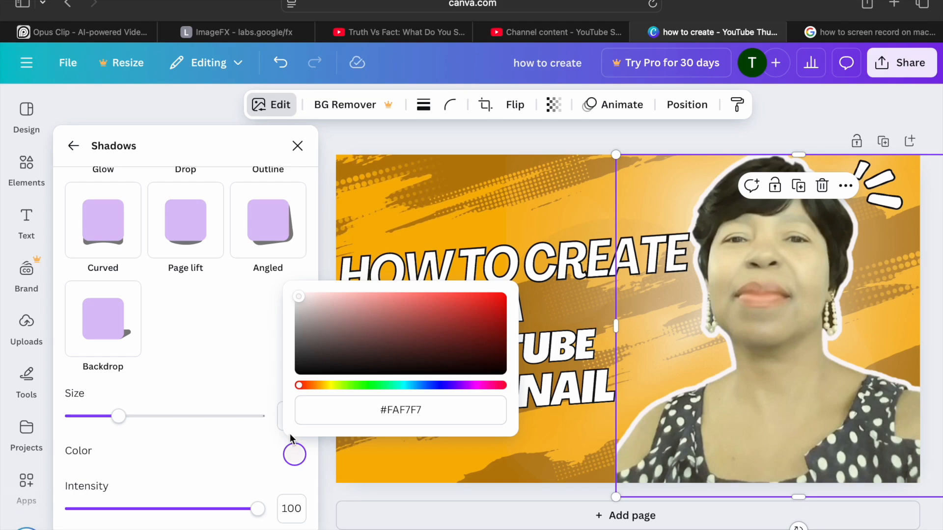
click(331, 484)
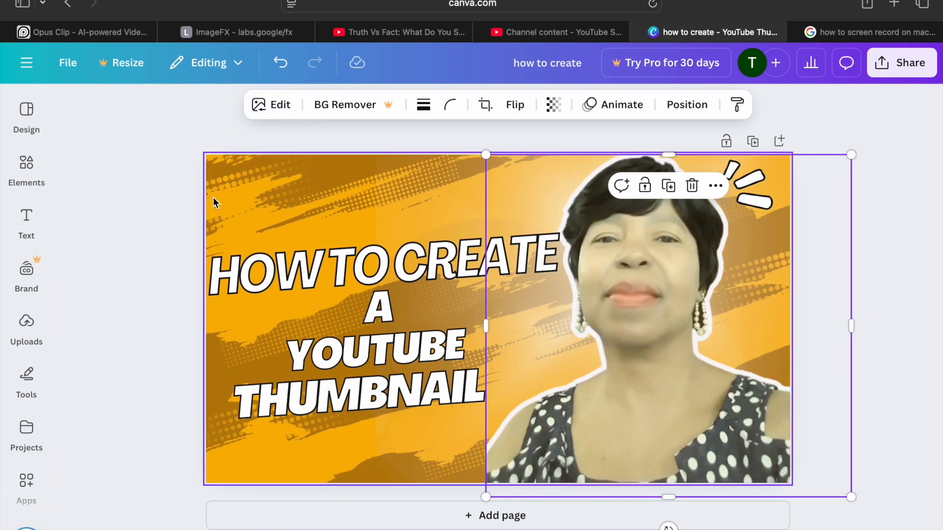
click(153, 196)
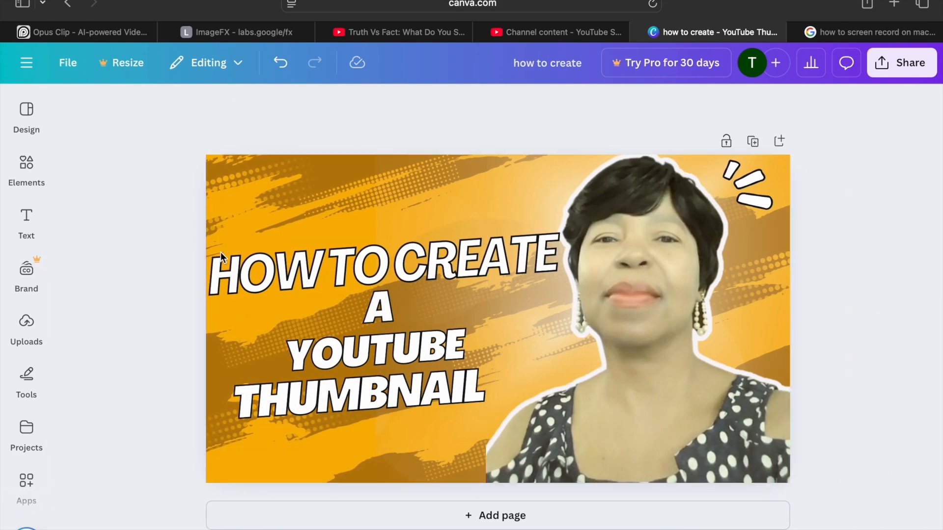
Preview the finished thumbnail in full screen and return to the editor
click(891, 529)
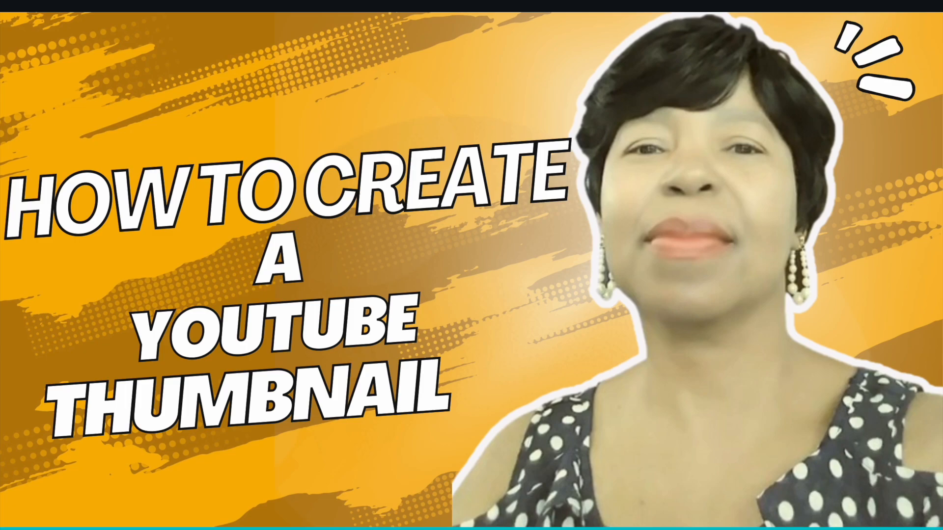
click(897, 529)
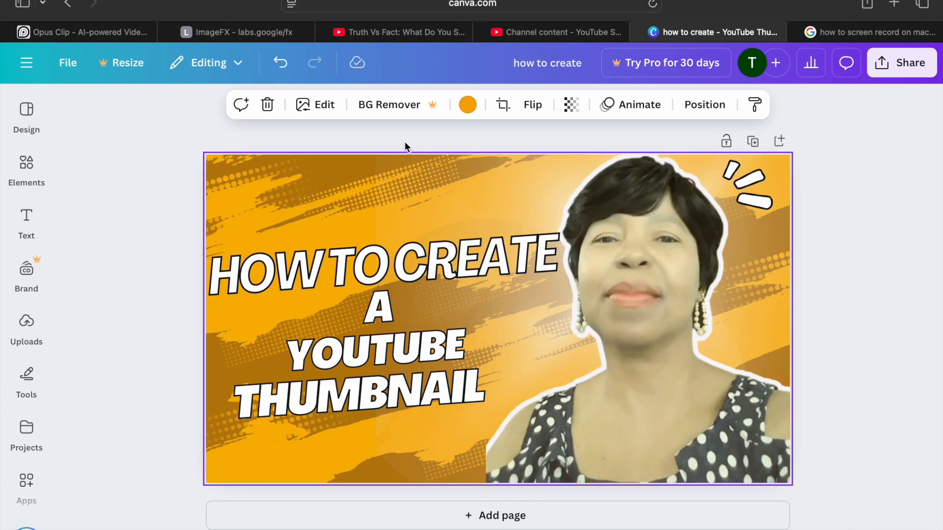
Try pink #ff66c4, coral, grass green, lime, yellow and light orange as solid colours for the background graphic
click(468, 105)
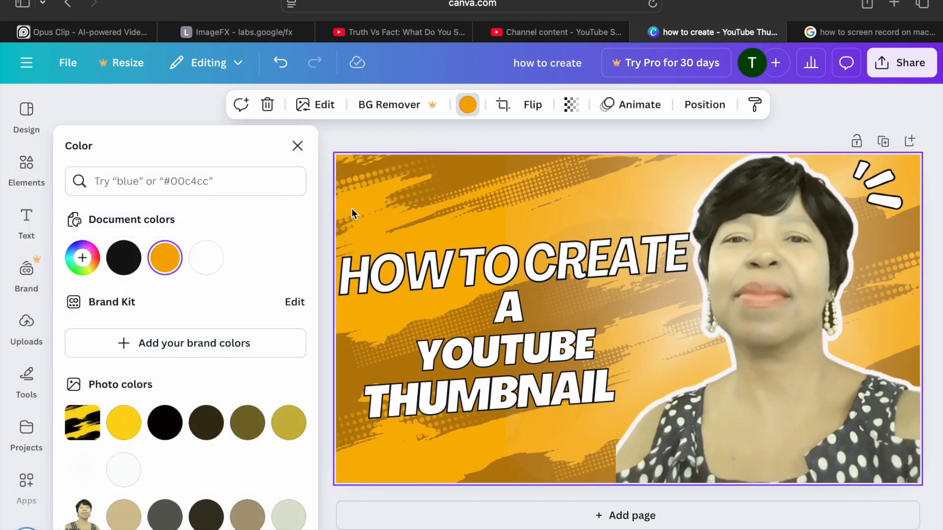
scroll(166, 429, down, 5)
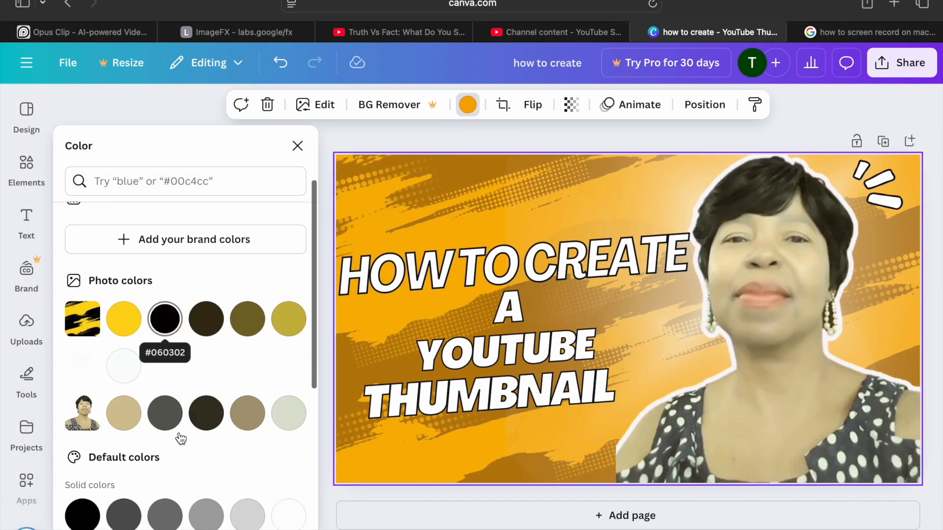
scroll(181, 437, down, 3)
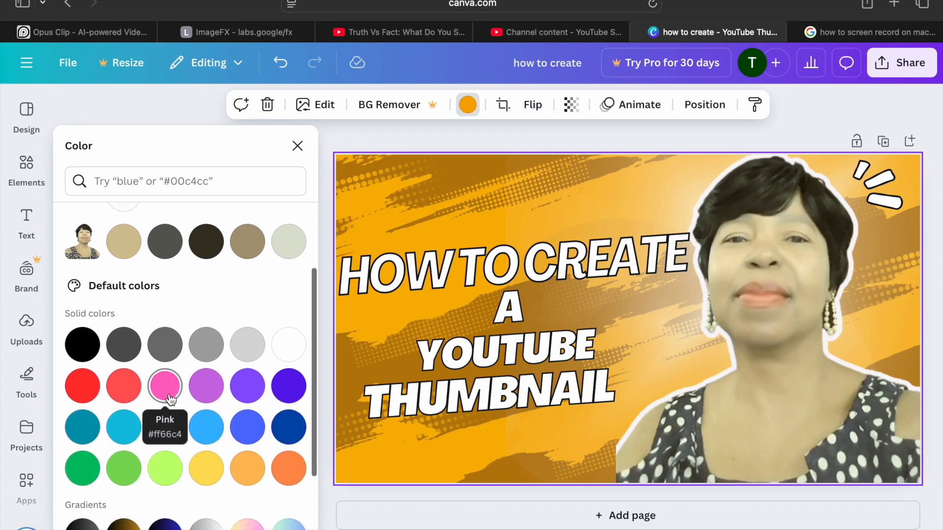
click(166, 386)
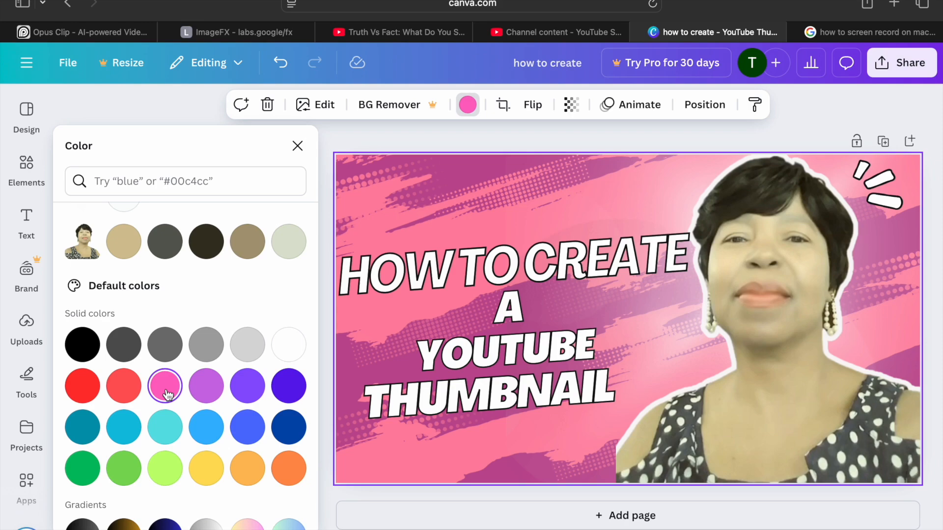
click(127, 391)
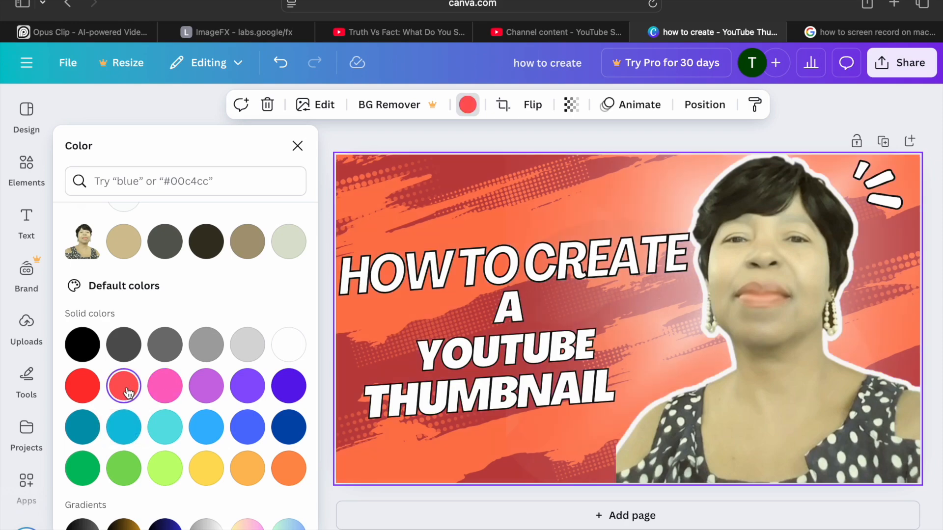
click(129, 471)
click(165, 470)
click(205, 469)
click(259, 474)
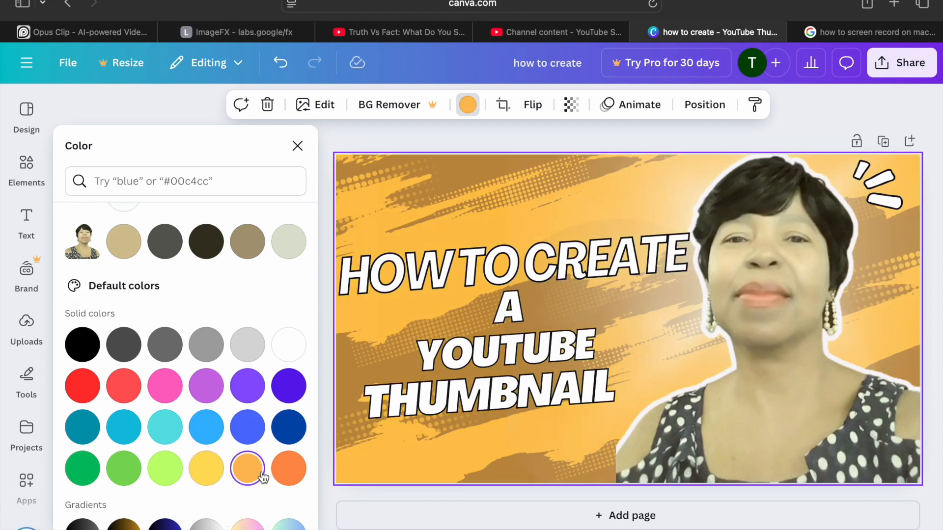
Try dark blue, violet, medium blue, purple and light blue as solid colours for the background graphic
click(293, 429)
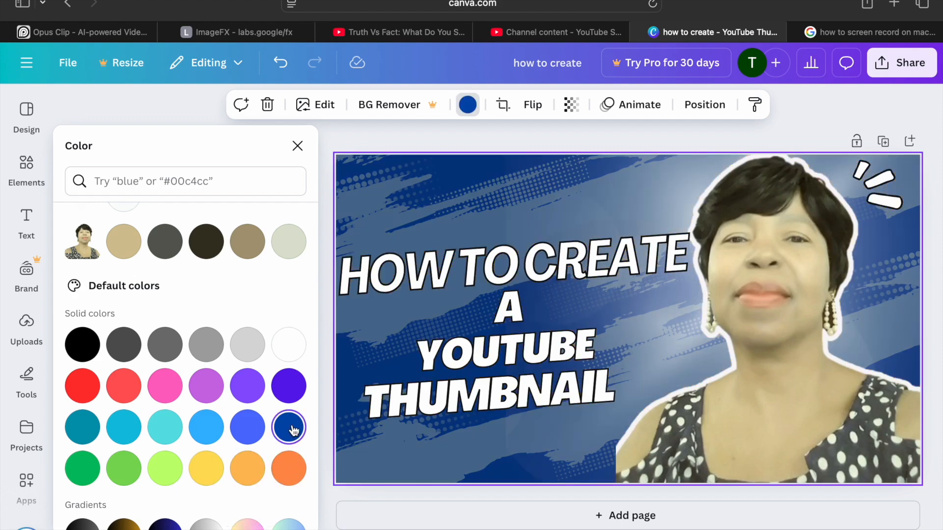
click(293, 391)
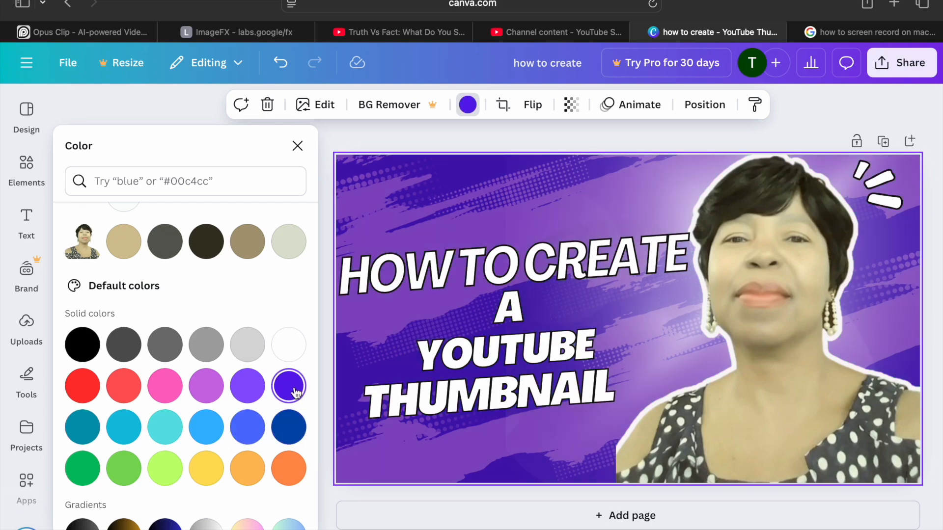
click(248, 427)
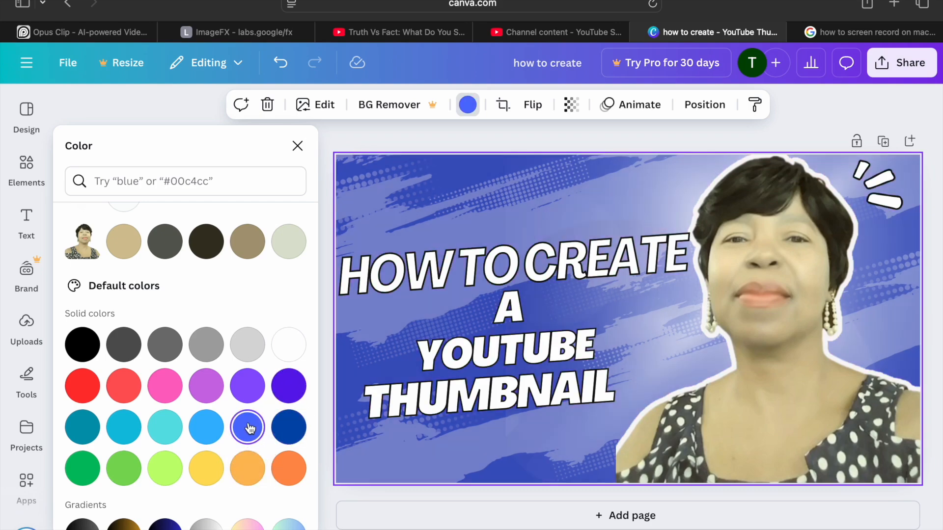
click(207, 393)
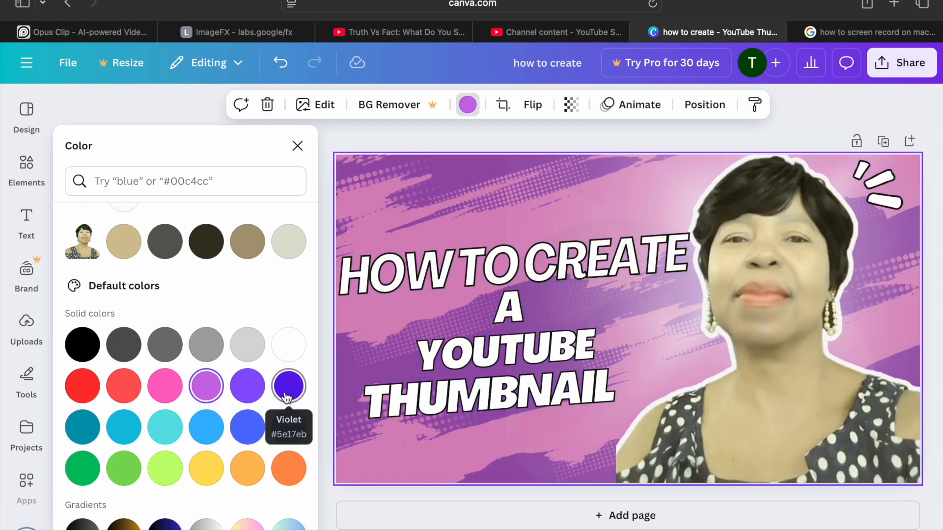
click(289, 428)
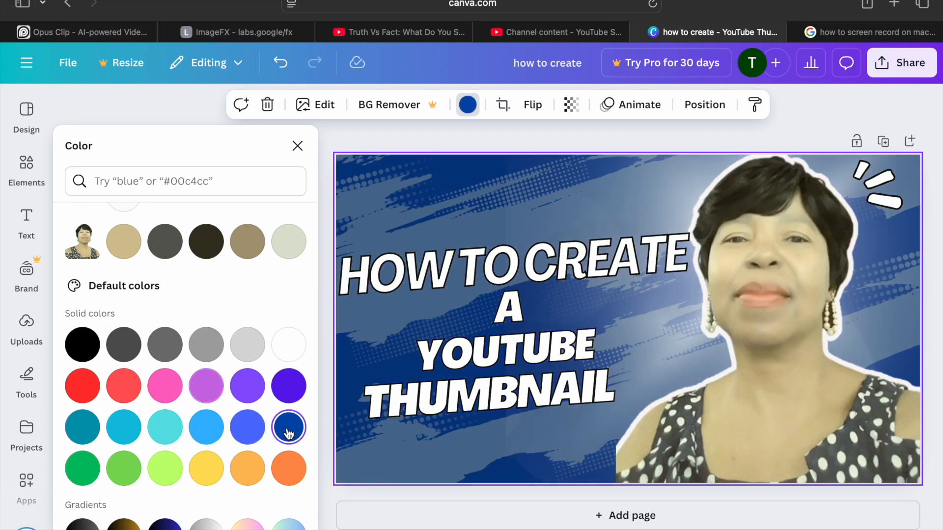
click(294, 390)
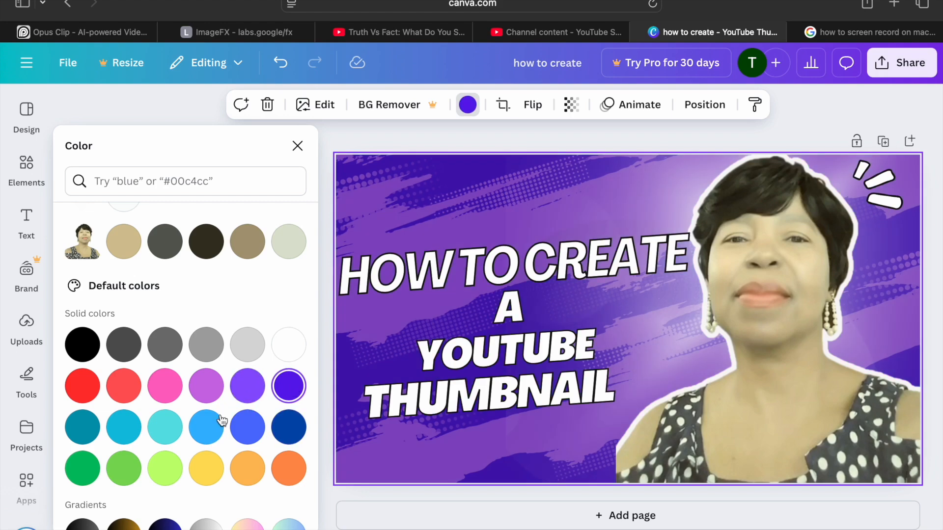
click(213, 429)
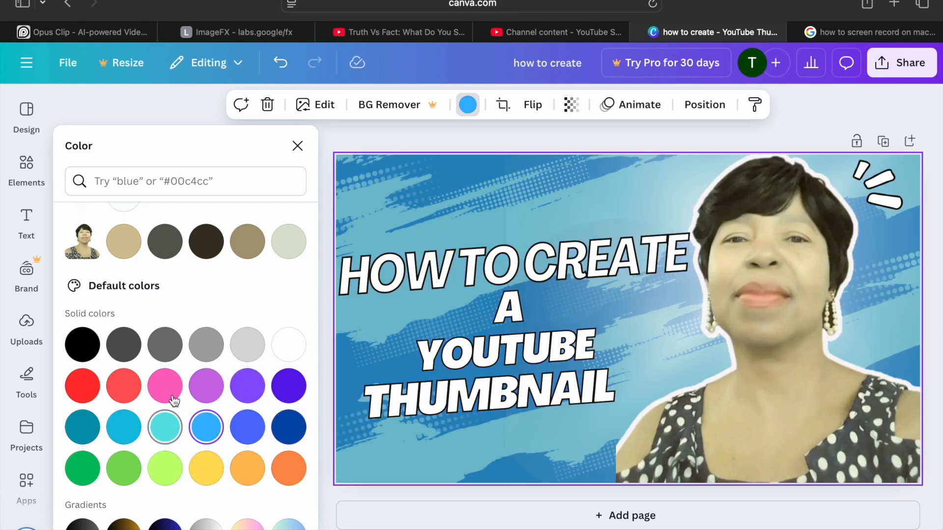
Try pink again and the neutral greys, white and black on the background graphic
click(166, 384)
click(165, 343)
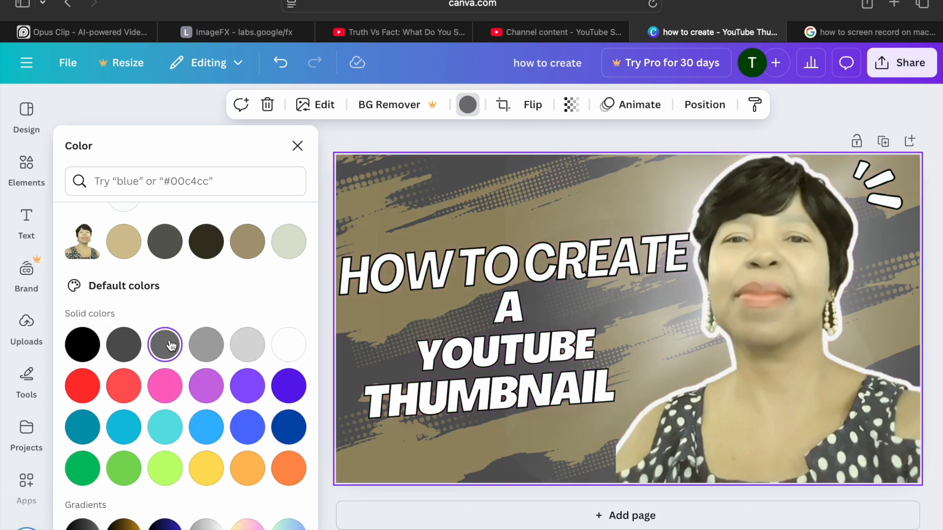
click(247, 351)
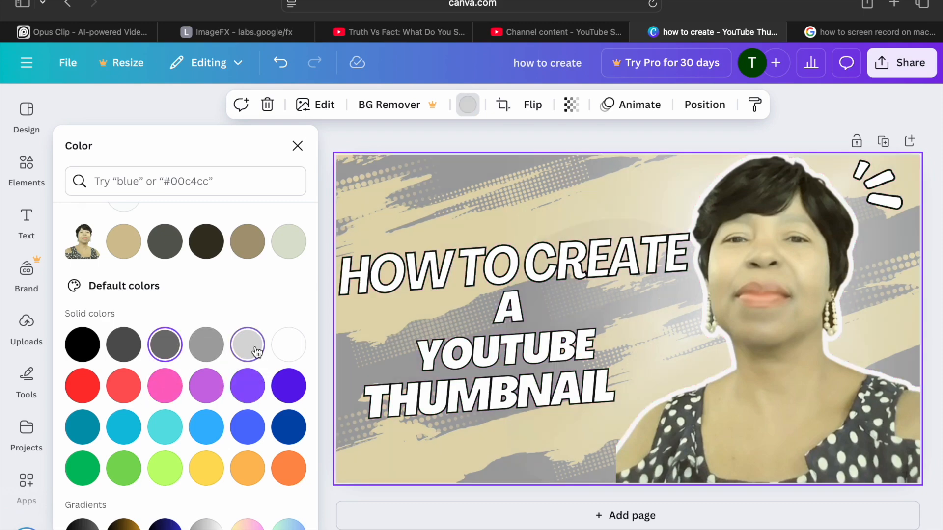
click(293, 356)
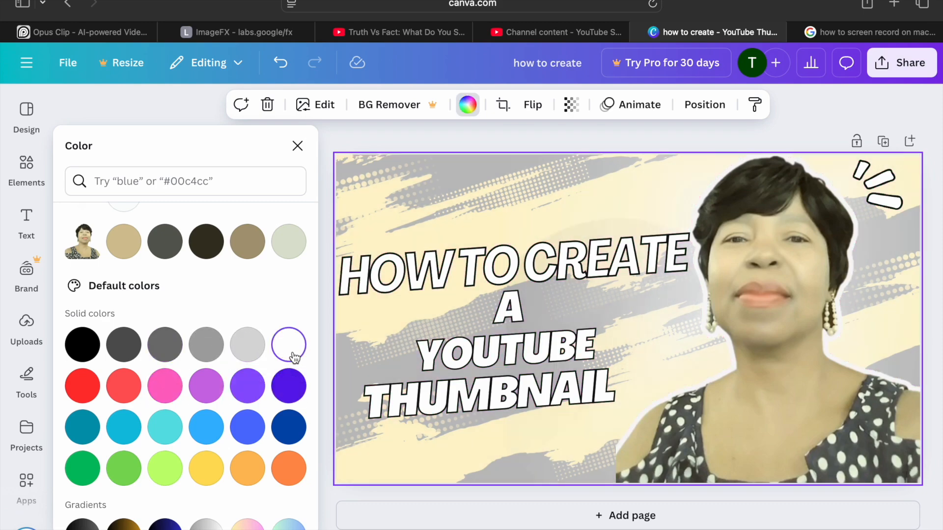
click(93, 348)
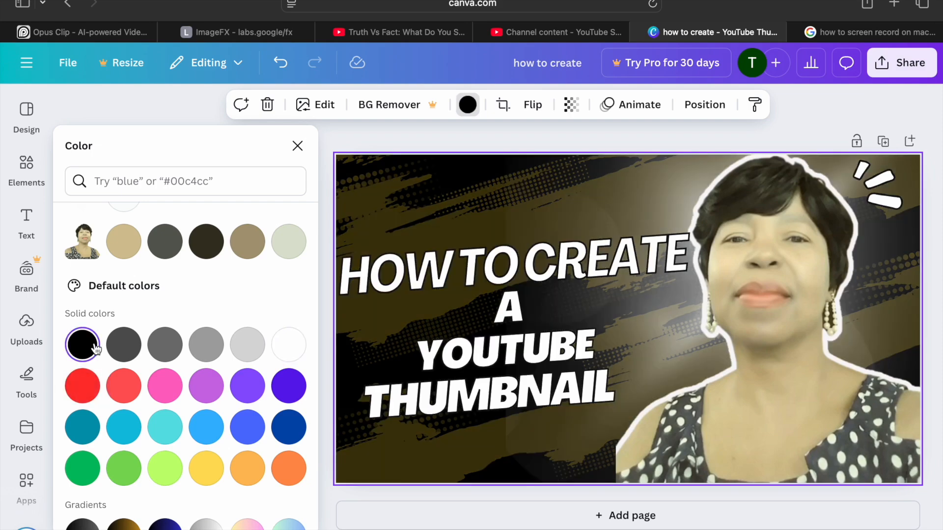
Compare the lime and grass green shades on the background graphic and settle on the darkest default solid green
click(169, 475)
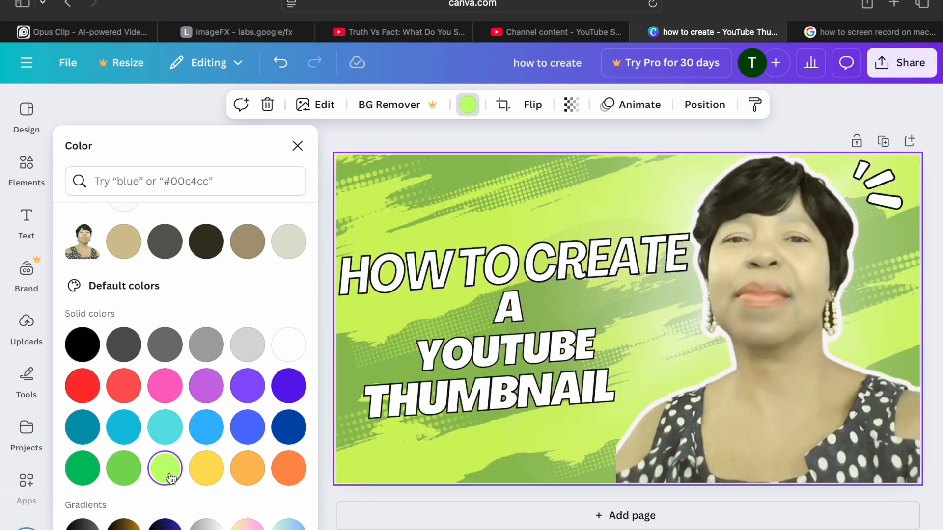
click(126, 470)
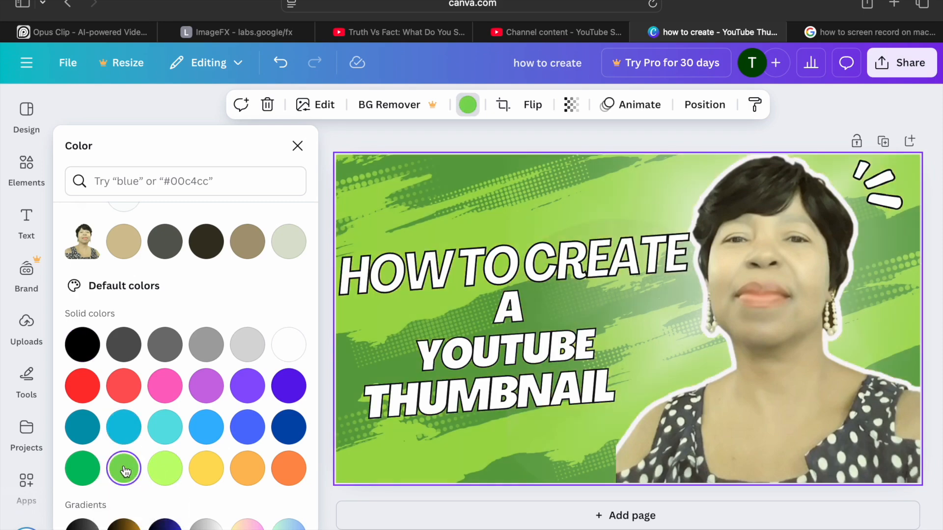
click(82, 466)
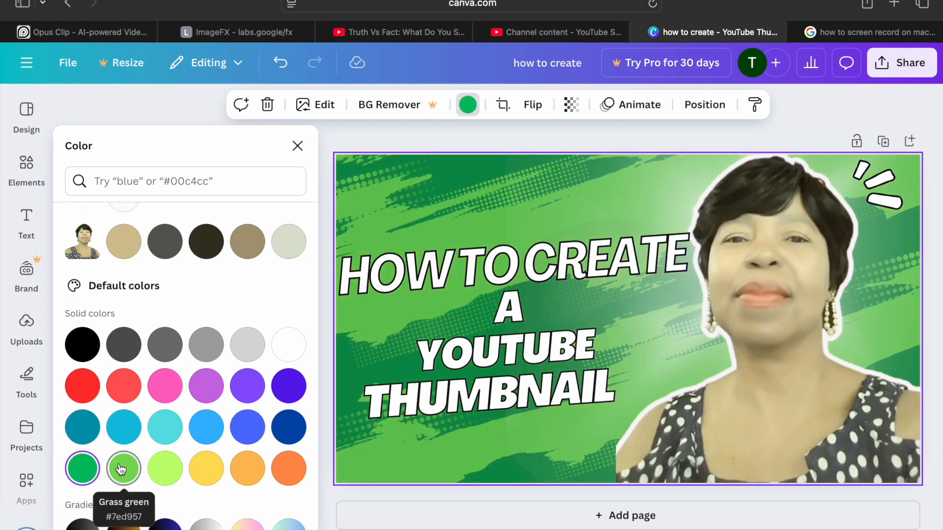
Try the yellow-pink, teal-blue and black-grey gradients on the background graphic, then reapply the darkest solid green
scroll(143, 491, down, 3)
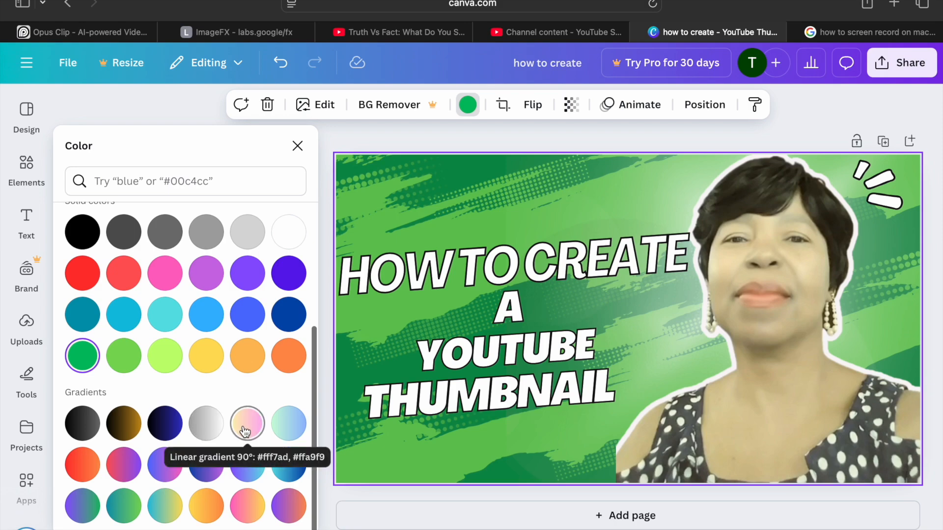
click(245, 425)
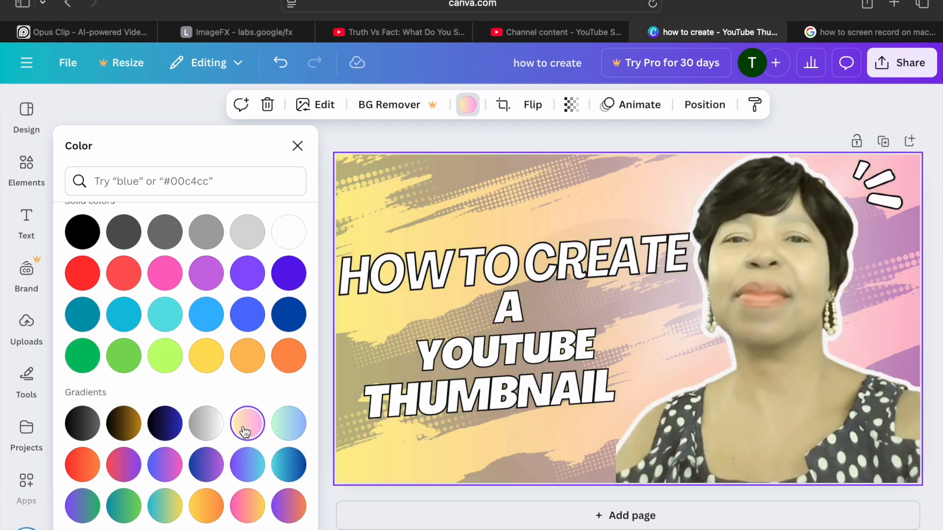
click(283, 469)
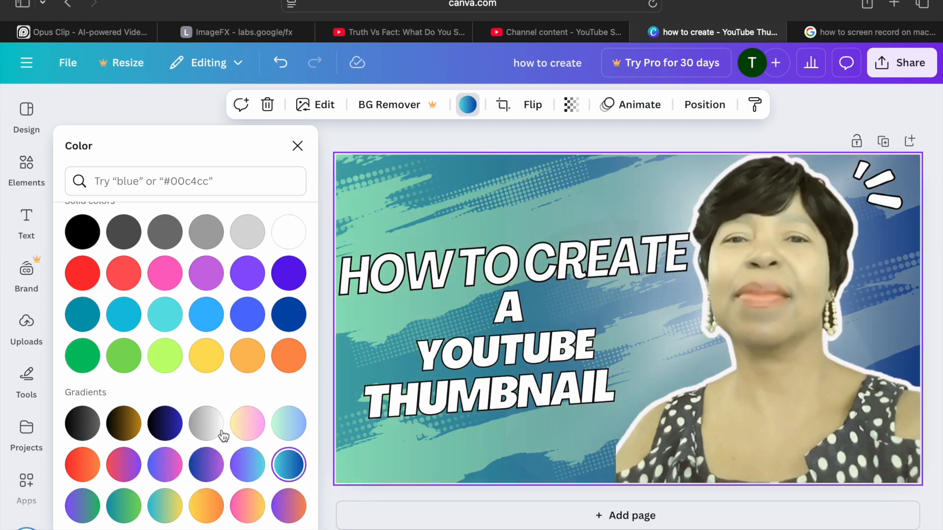
click(81, 423)
click(71, 362)
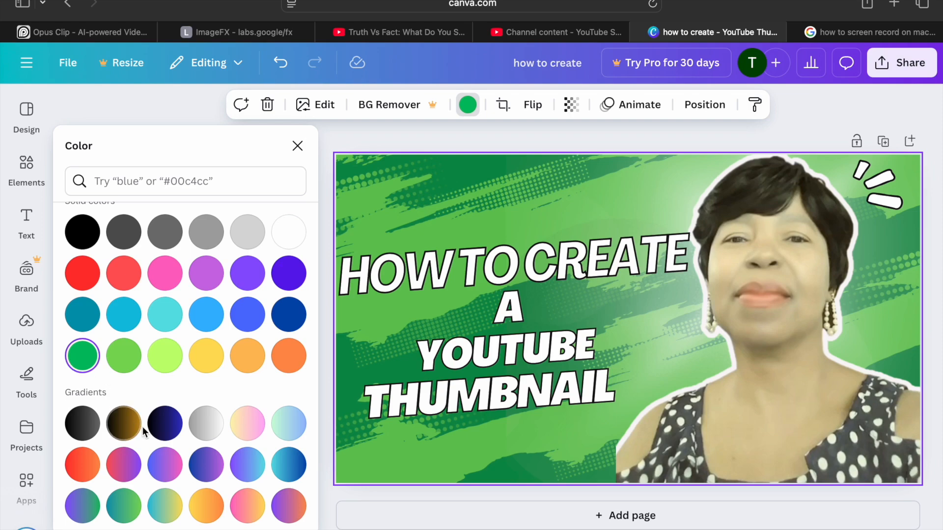
Extend the left edge of the woman's photo outward to a size of about 846 by 751 to reveal the cropped shoulder
click(647, 450)
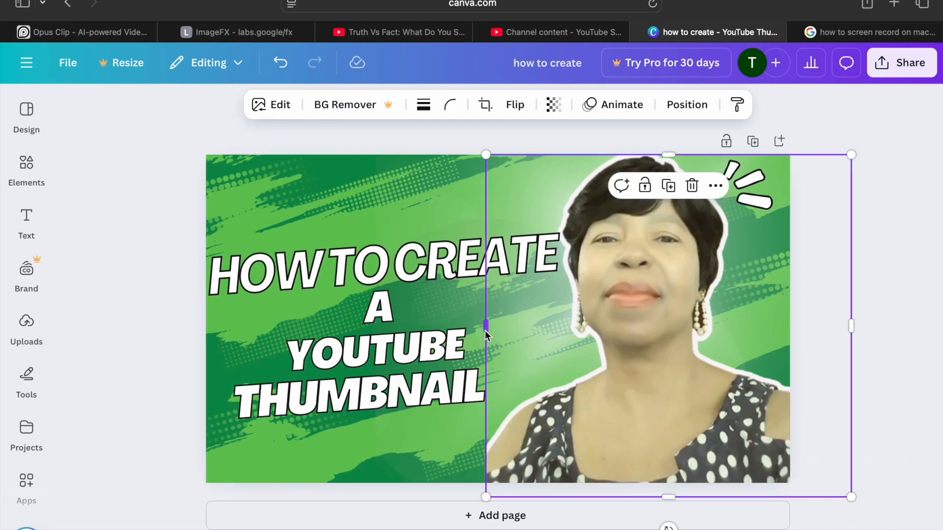
drag(487, 326, 467, 329)
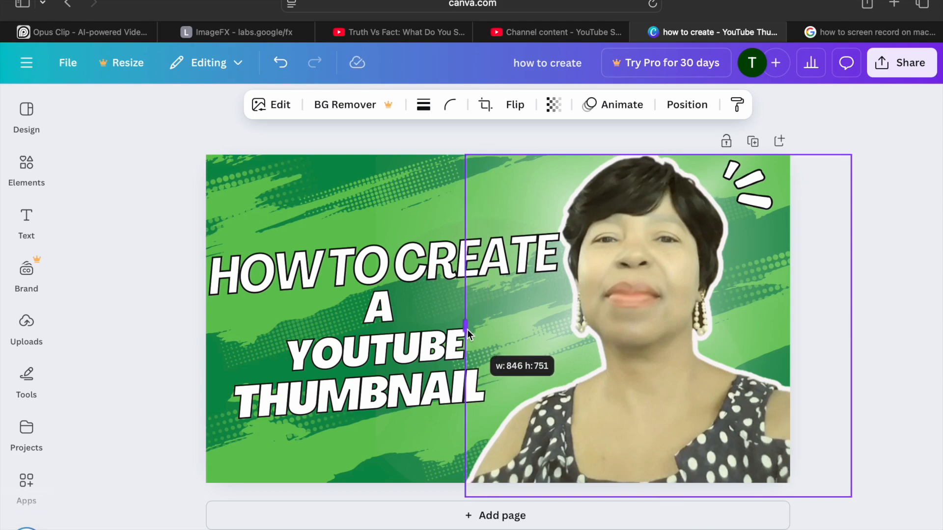
drag(467, 329, 467, 329)
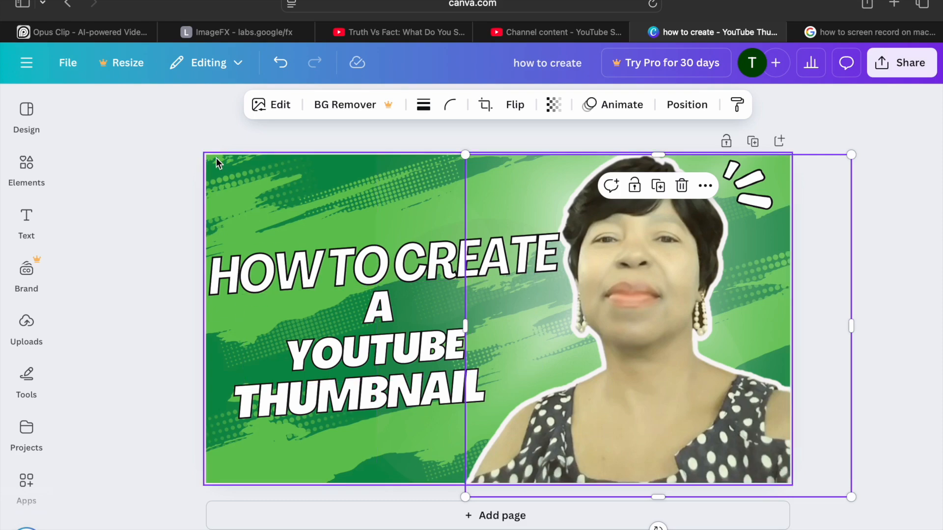
Change the font of the "HOW TO CREATE" headline text to Anton
click(307, 366)
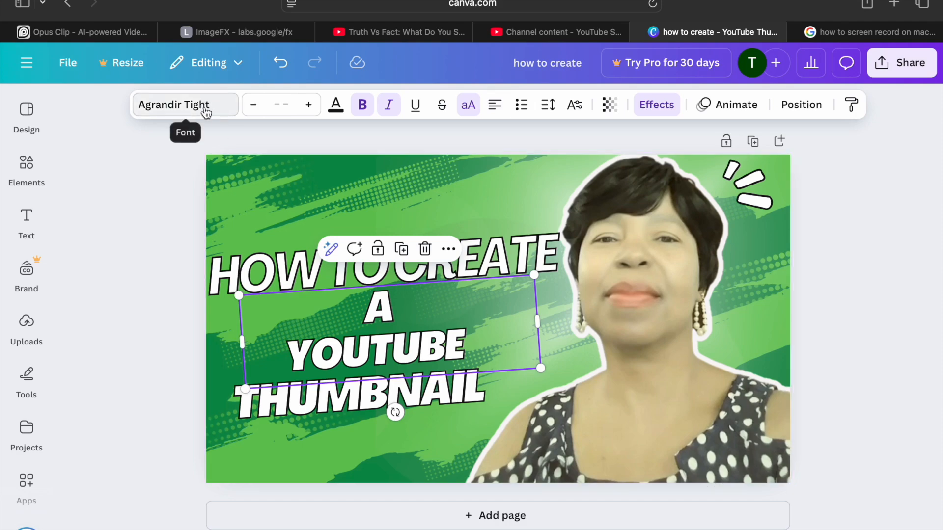
click(288, 267)
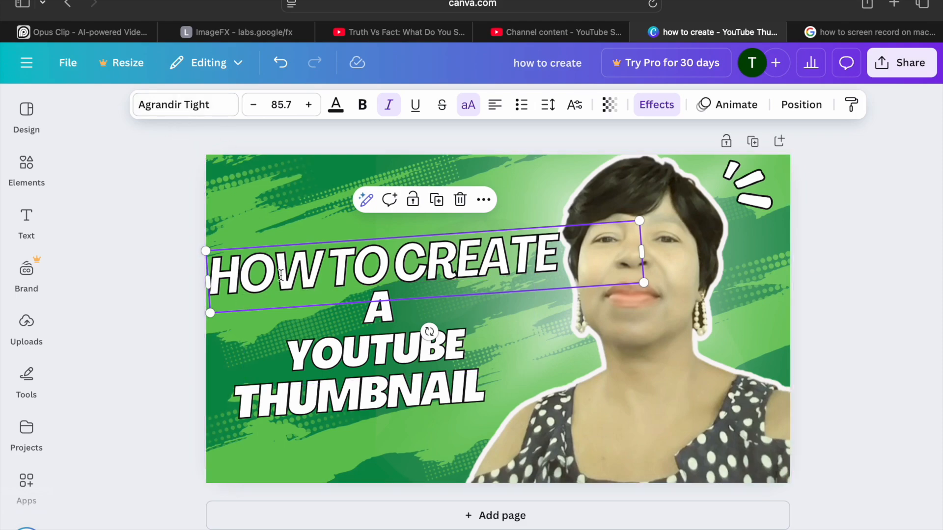
click(220, 113)
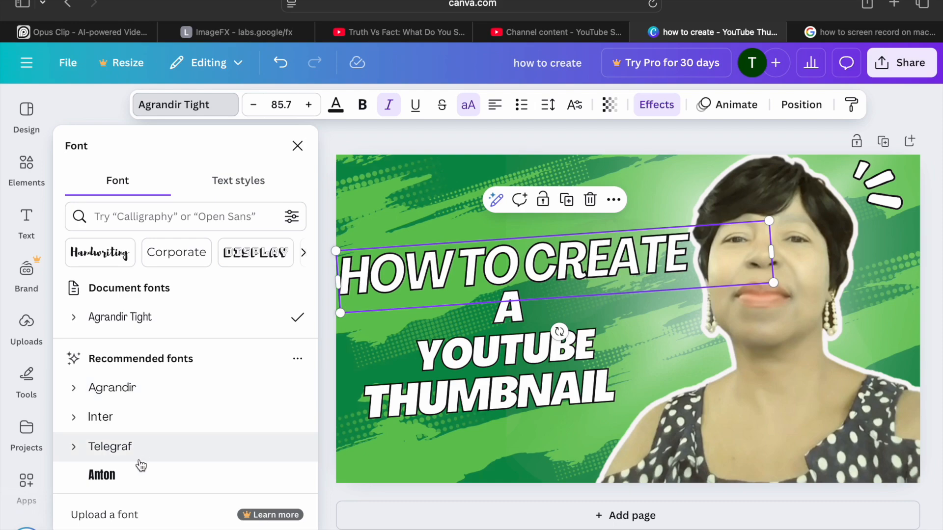
click(134, 475)
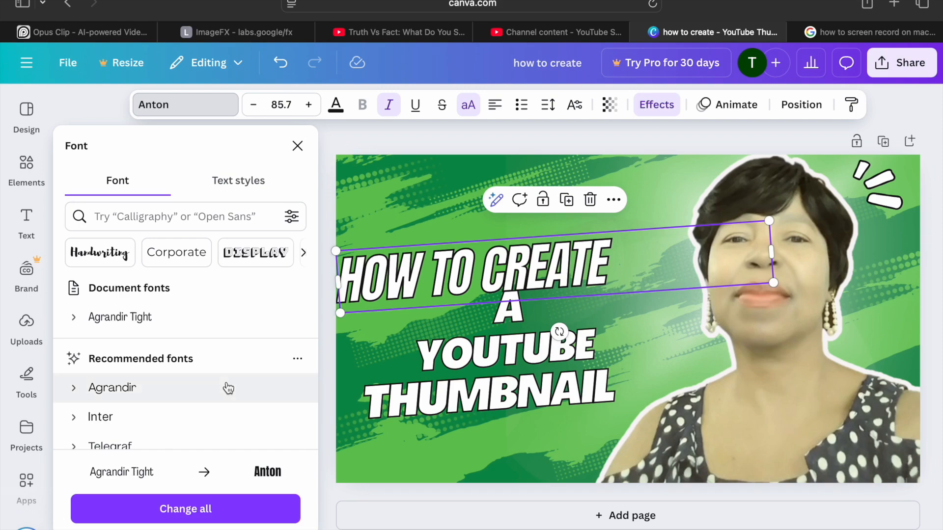
Change the font of the "A YOUTUBE" text to Anton and place the text cursor in front of the "A"
click(480, 321)
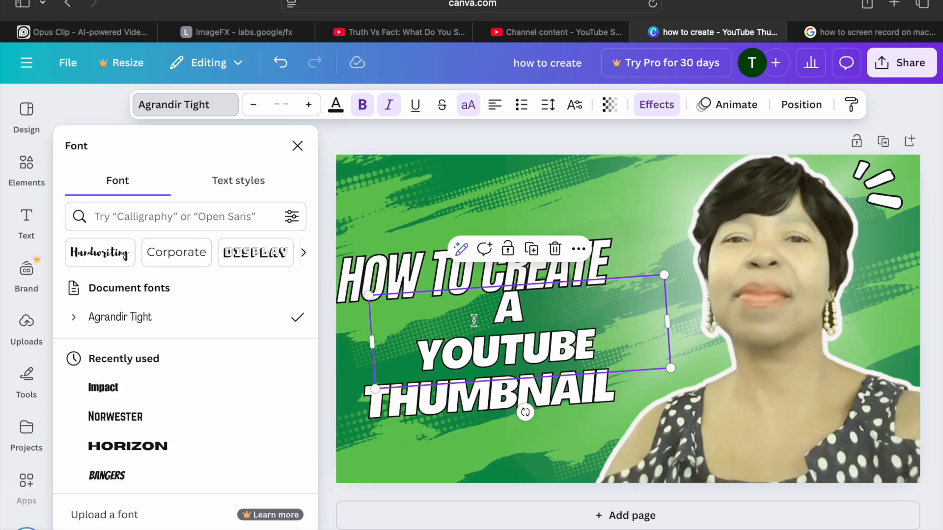
click(221, 111)
click(220, 111)
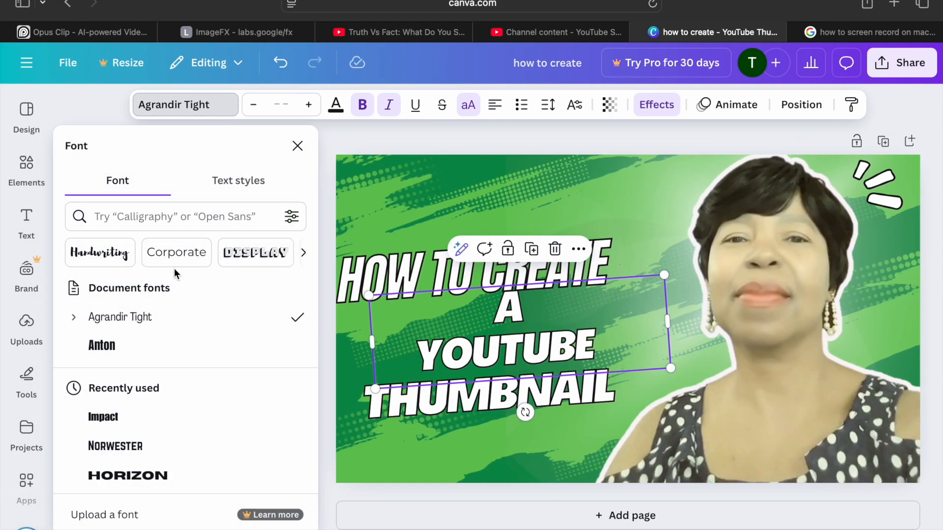
click(126, 347)
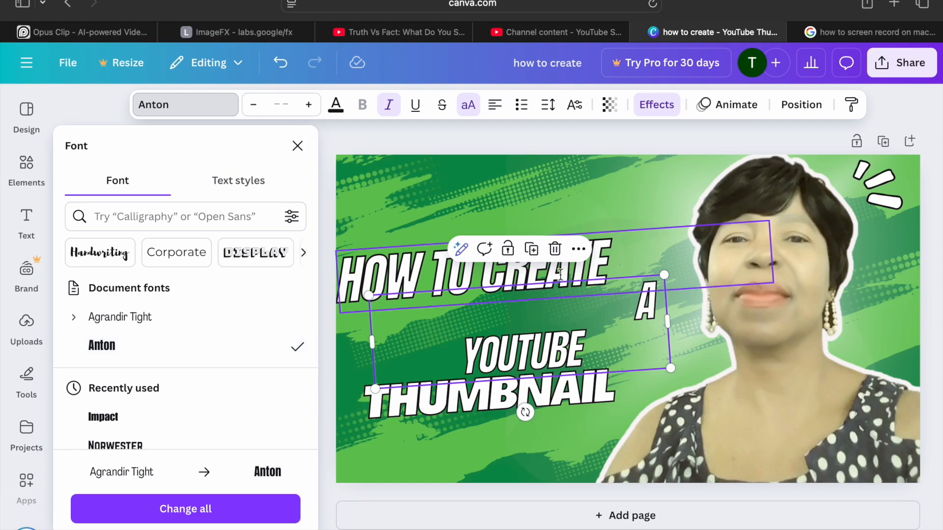
click(636, 314)
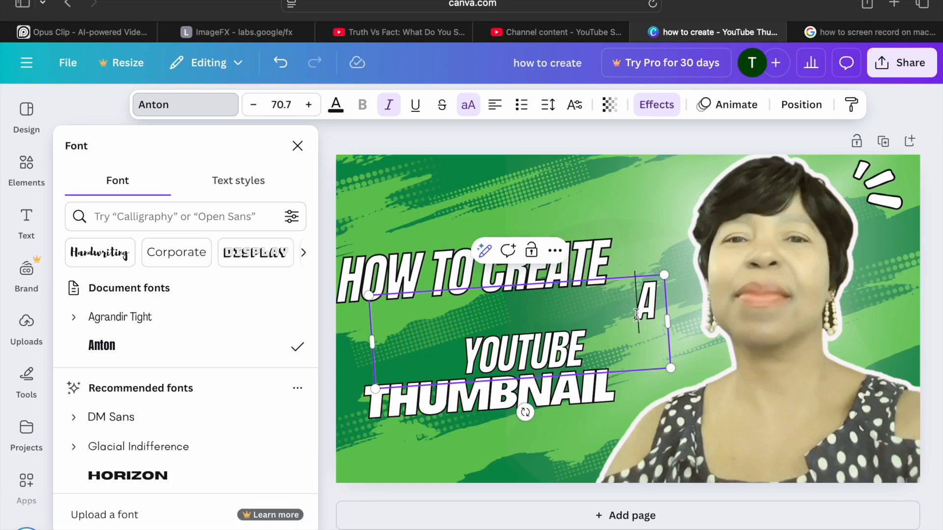
Remove the extra spaces in front of the "A" in the "A YOUTUBE" text to shift it left
key(BackSpace)
key(BackSpace)
key(BackSpace)
key(BackSpace)
key(BackSpace)
key(BackSpace)
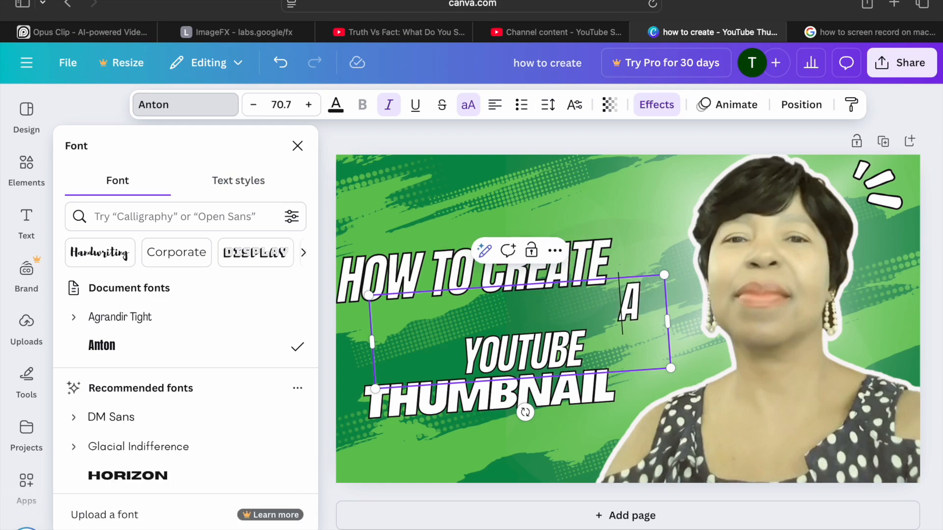
key(BackSpace)
key(BackSpace)
key(BackSpace)
key(BackSpace)
key(BackSpace)
key(BackSpace)
key(BackSpace)
key(BackSpace)
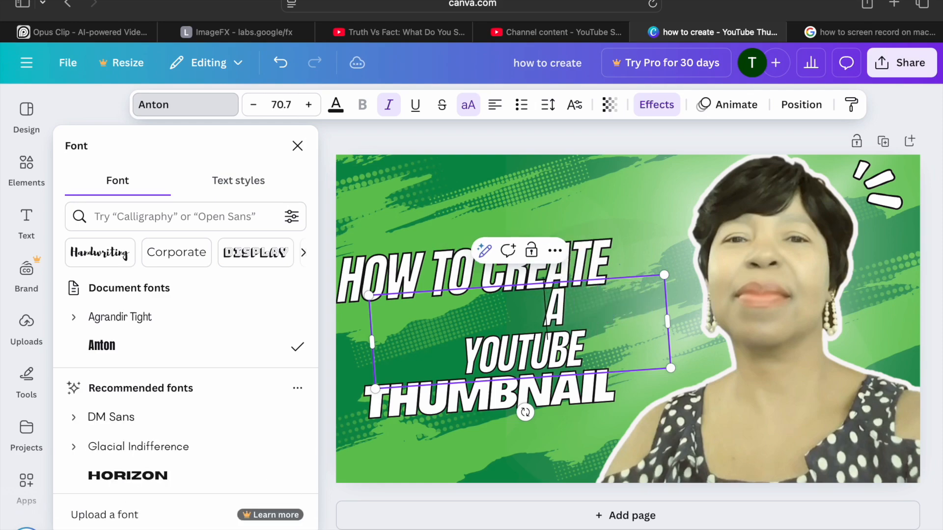
key(BackSpace)
key(BackSpace)
key(BackSpace)
key(BackSpace)
key(BackSpace)
key(BackSpace)
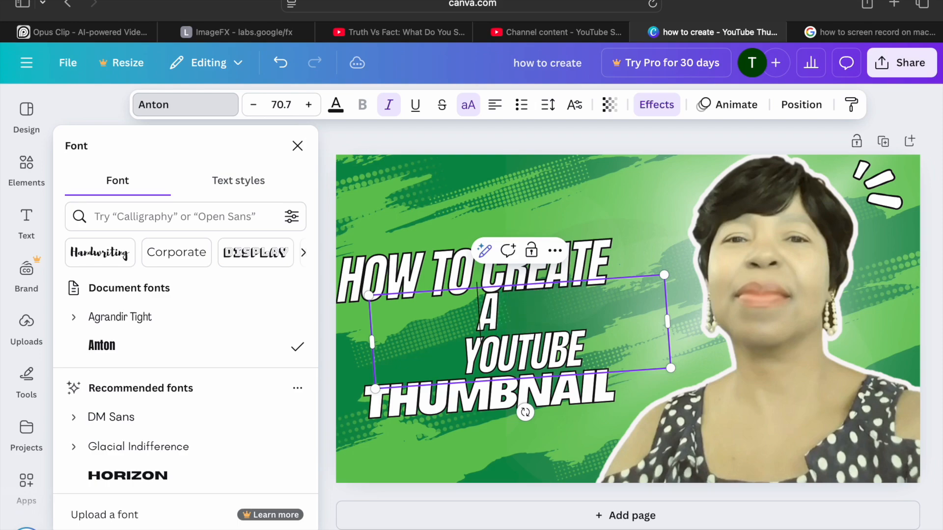
key(BackSpace)
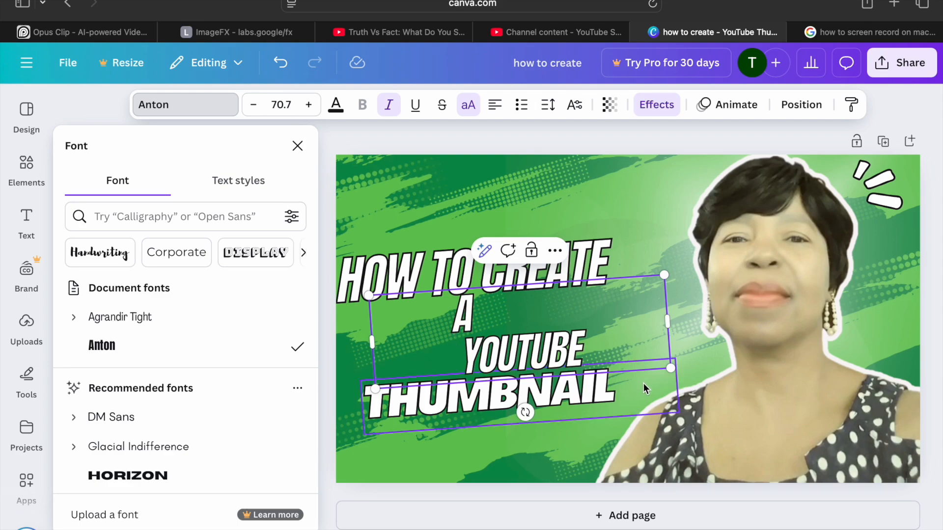
Remove the extra spaces in front of "YOUTUBE" to pull the word left, above "THUMBNAIL"
click(465, 358)
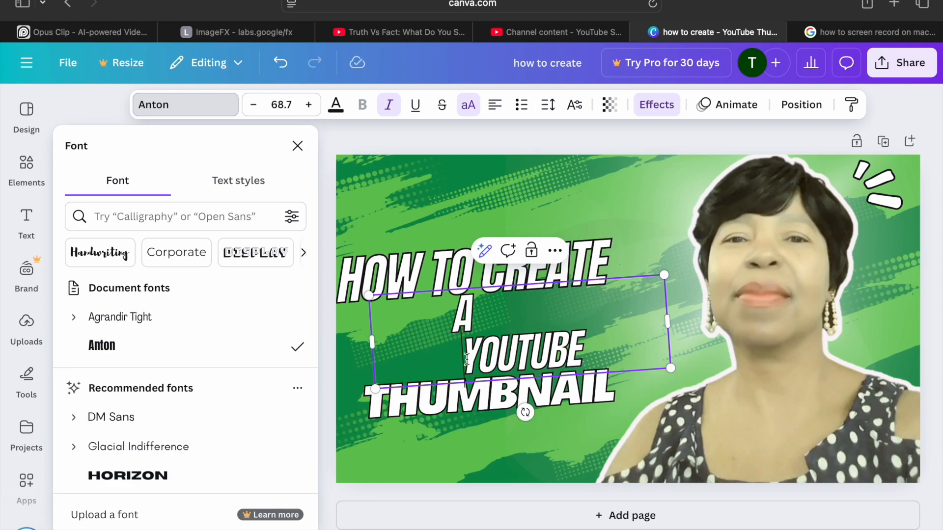
key(BackSpace)
key(BackSpace)
key(BackSpace)
key(BackSpace)
key(BackSpace)
key(BackSpace)
key(BackSpace)
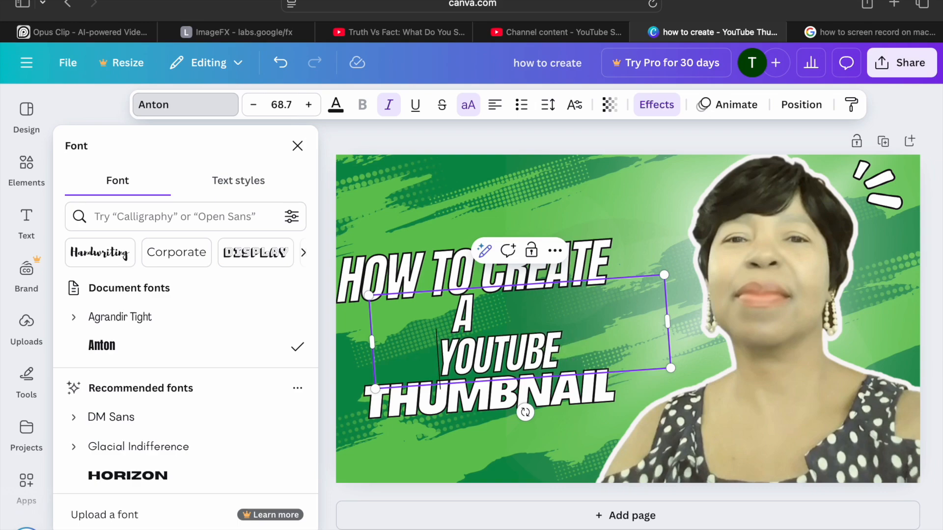
key(BackSpace)
key(BackSpace)
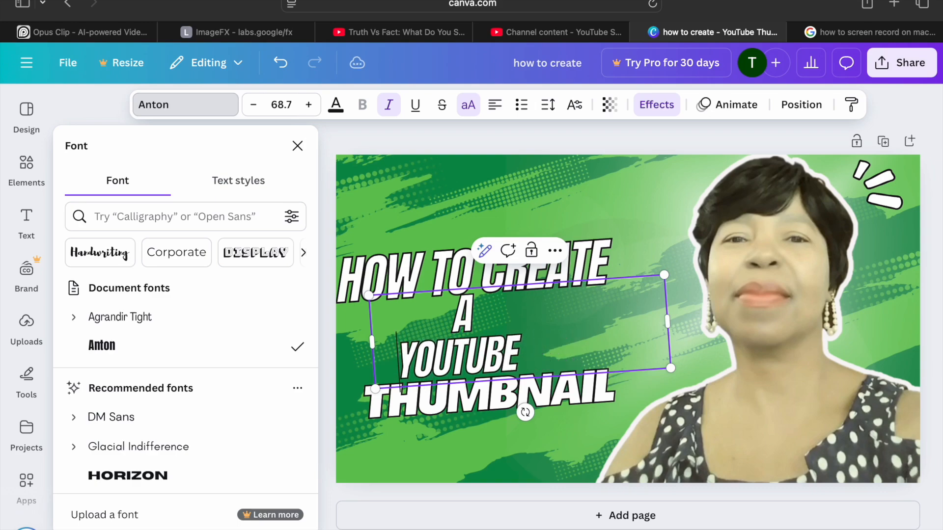
key(BackSpace)
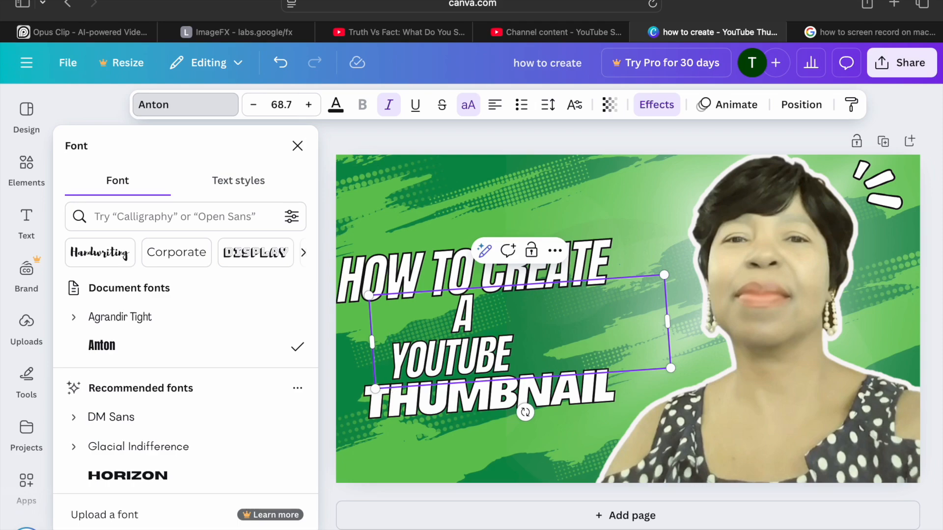
Change the font of the "THUMBNAIL" text to Anton
click(479, 406)
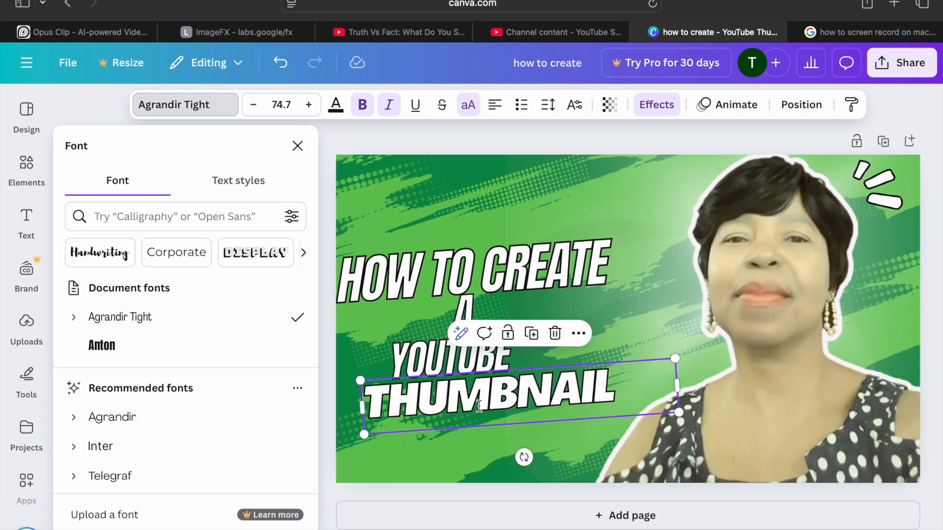
click(162, 355)
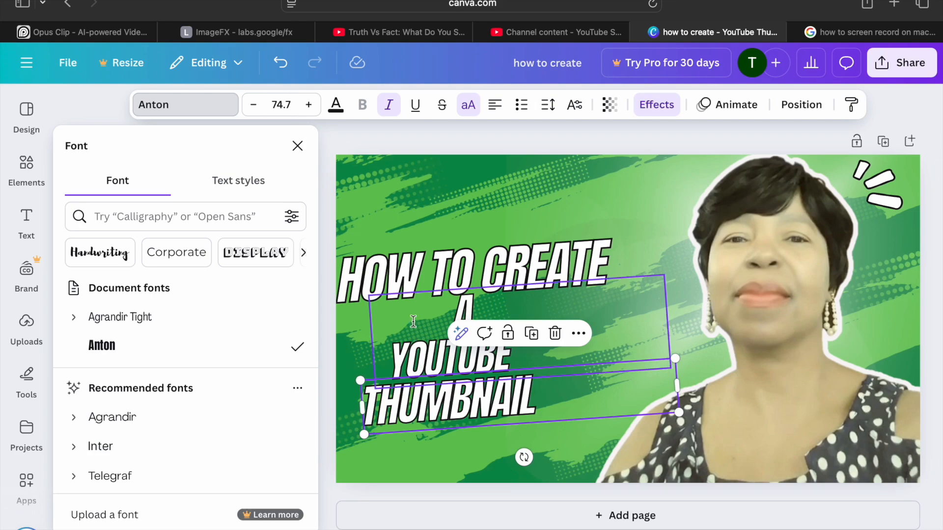
click(423, 276)
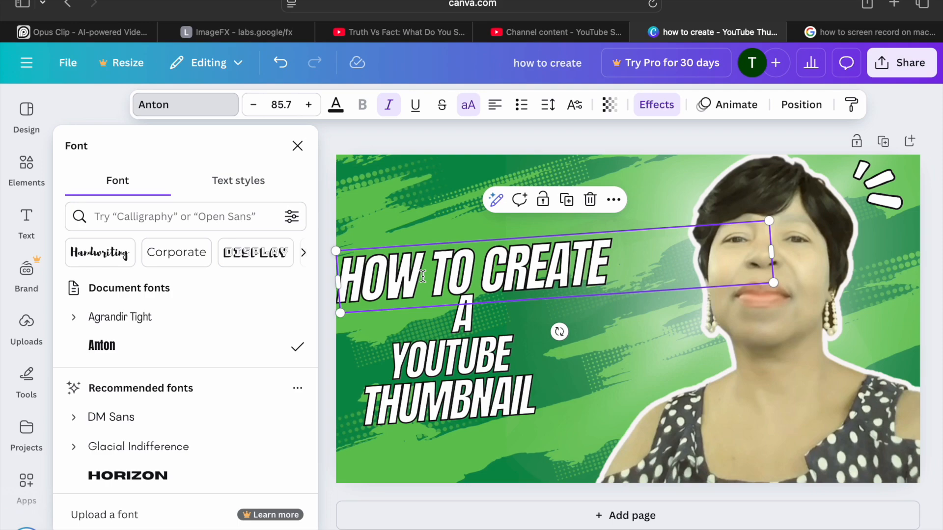
Enlarge the whole "A YOUTUBE" text by four font sizes, bringing "YOUTUBE" to 72.7
click(445, 346)
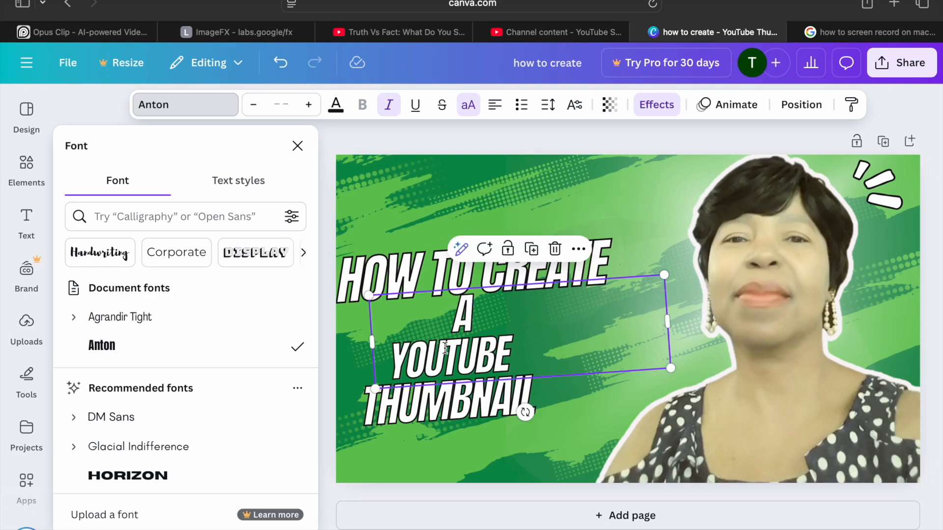
click(313, 105)
click(313, 105)
click(313, 105)
click(312, 105)
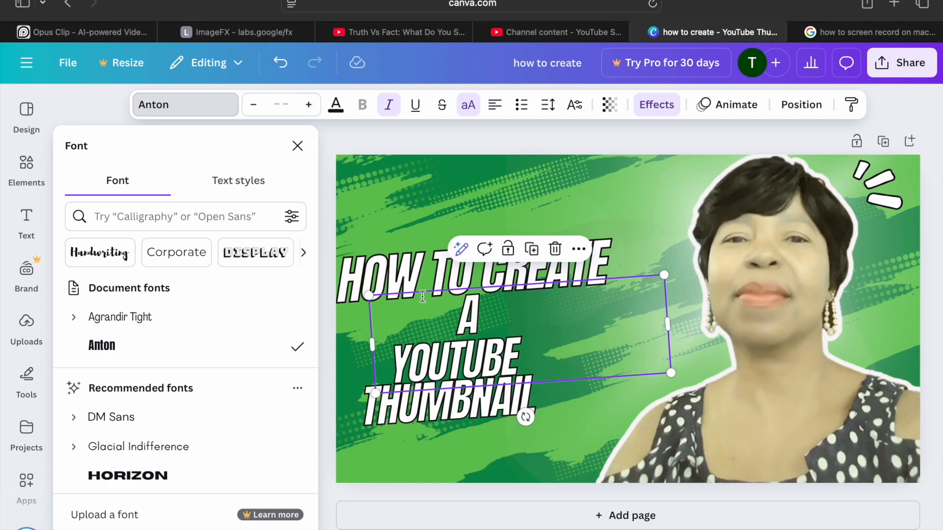
Set the font size of the "THUMBNAIL" text to 78.7
click(437, 407)
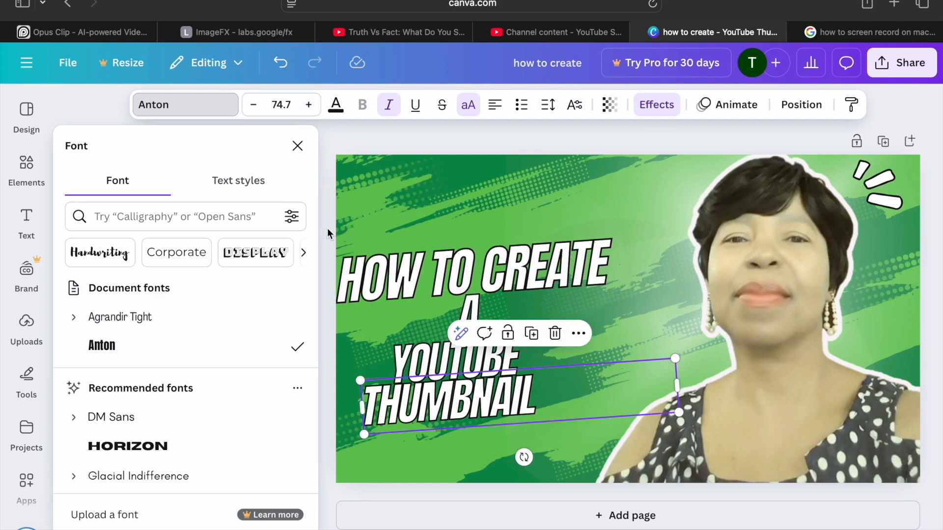
click(308, 106)
click(308, 105)
click(308, 105)
click(309, 105)
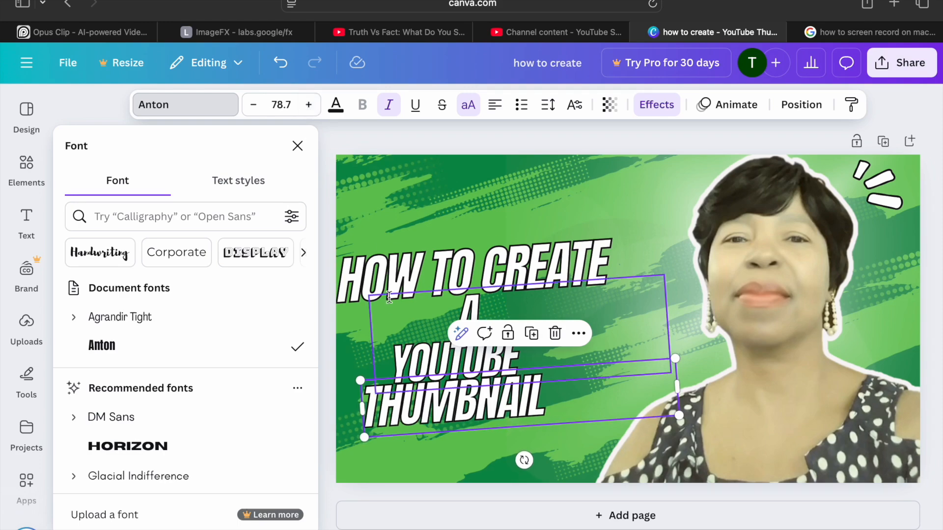
Enlarge the whole "A YOUTUBE" text by two font sizes, and set the word "YOUTUBE" to 78.7
click(427, 366)
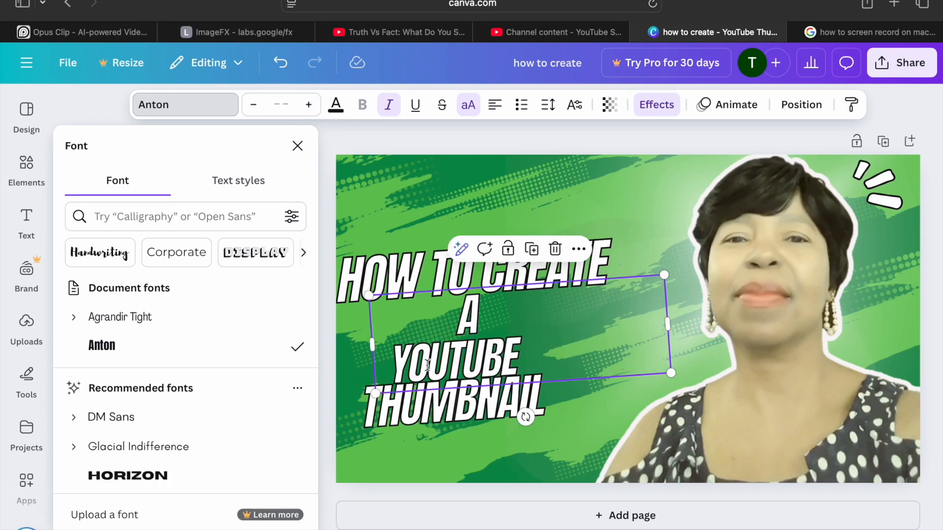
click(448, 363)
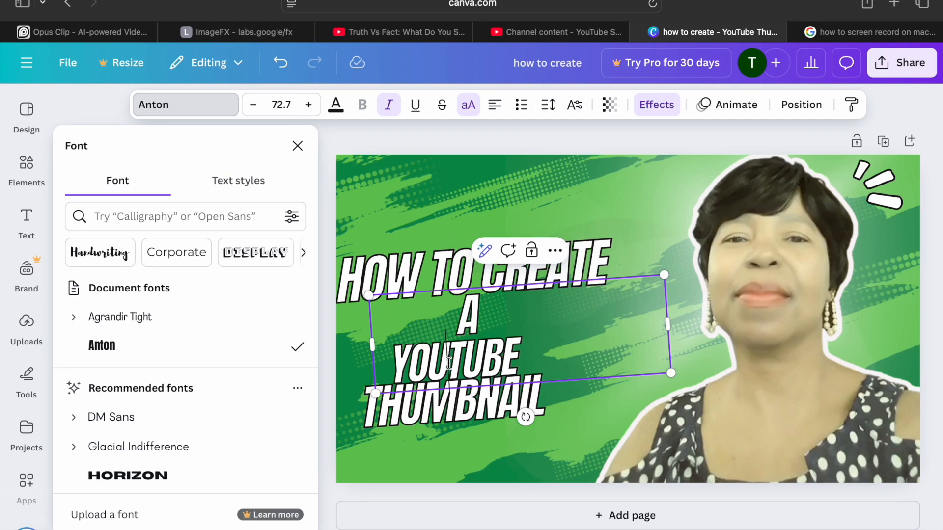
click(432, 414)
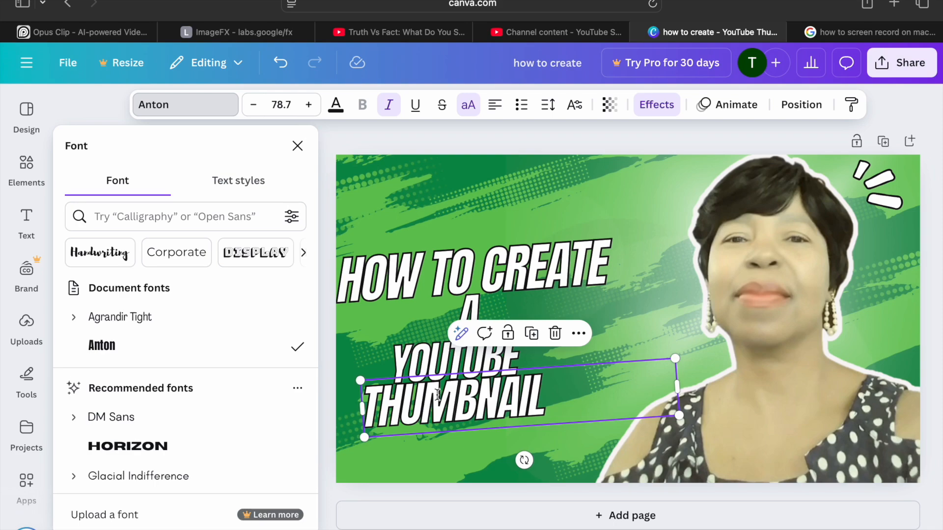
click(443, 363)
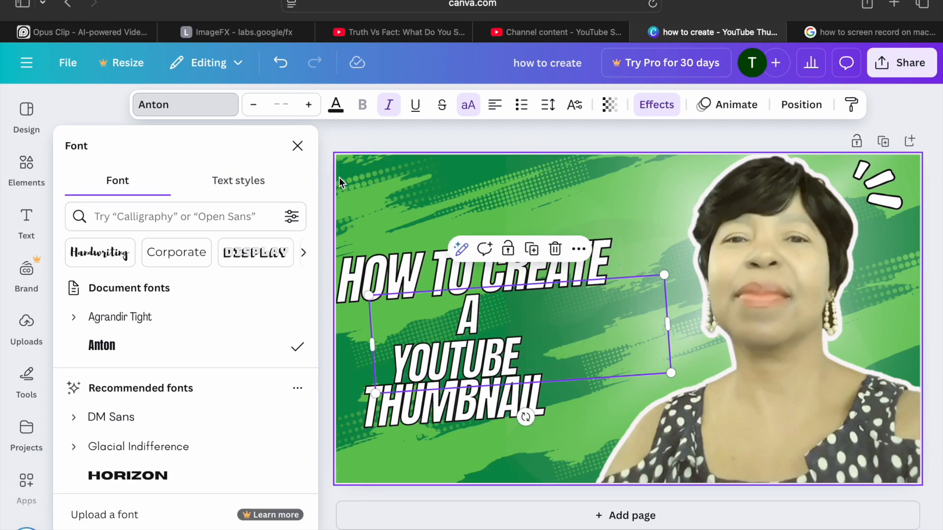
click(309, 105)
click(310, 105)
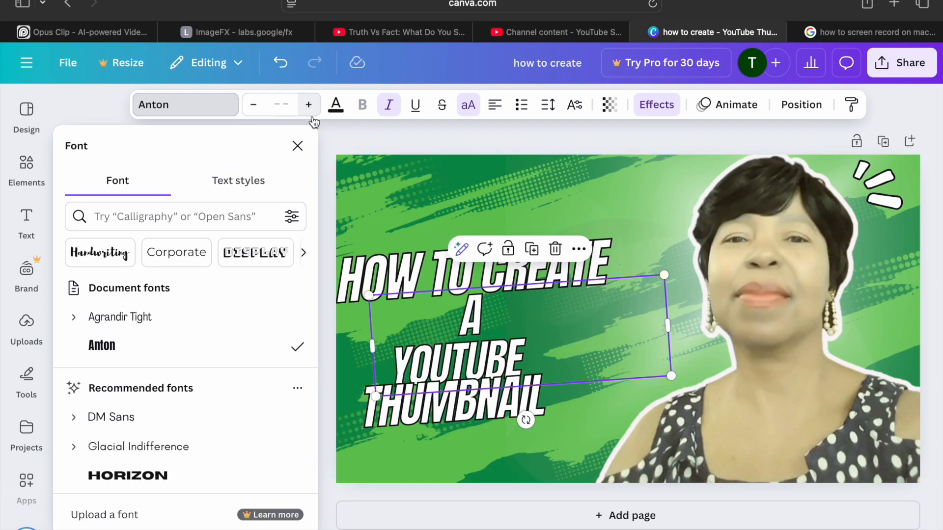
click(429, 346)
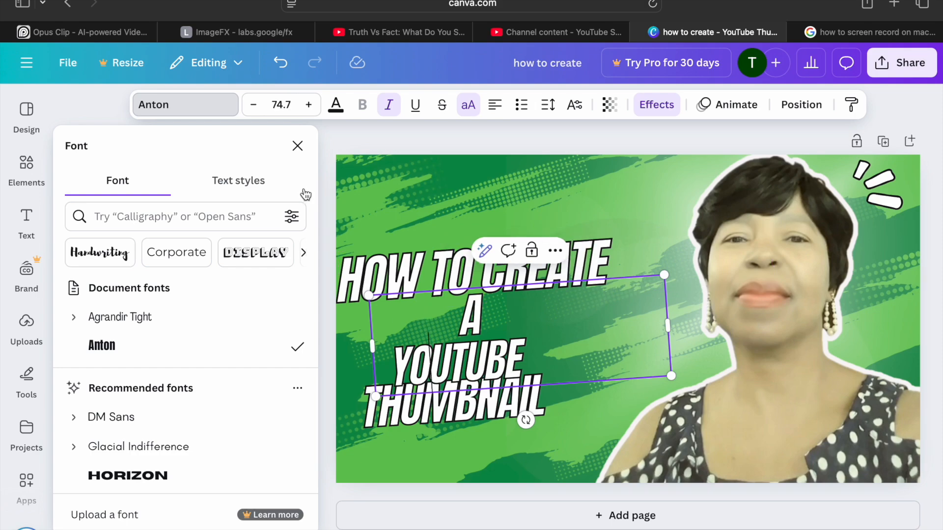
click(309, 106)
click(309, 105)
click(310, 105)
click(308, 106)
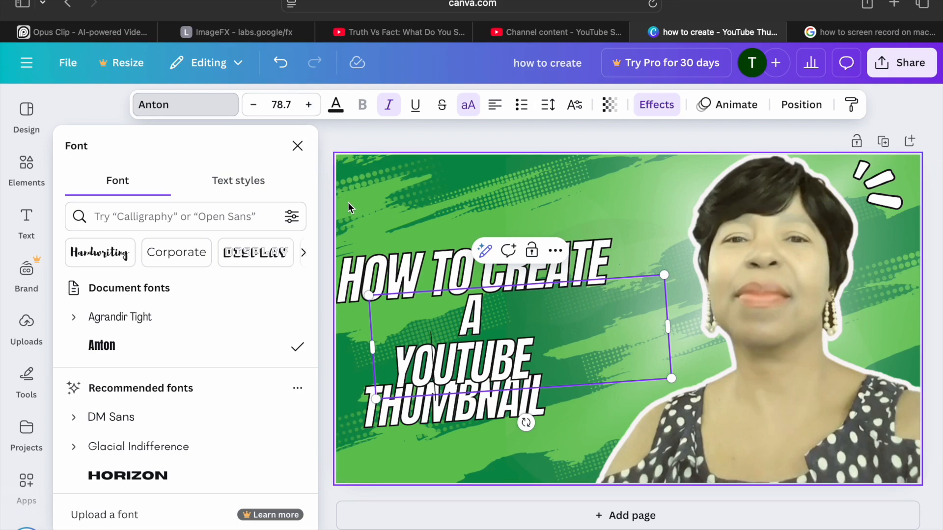
Move "THUMBNAIL" down and slightly right so it clears "YOUTUBE", and shift the "A YOUTUBE" text right above it
click(397, 275)
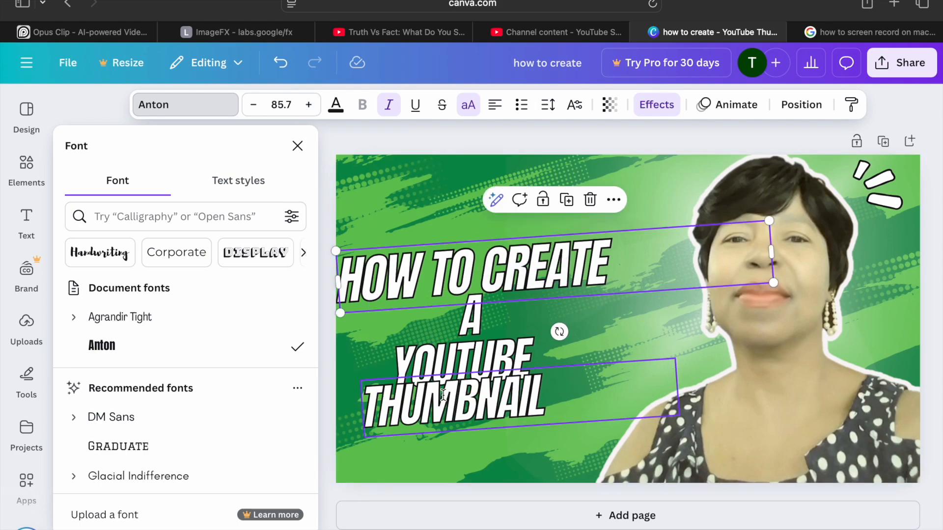
drag(445, 397, 448, 413)
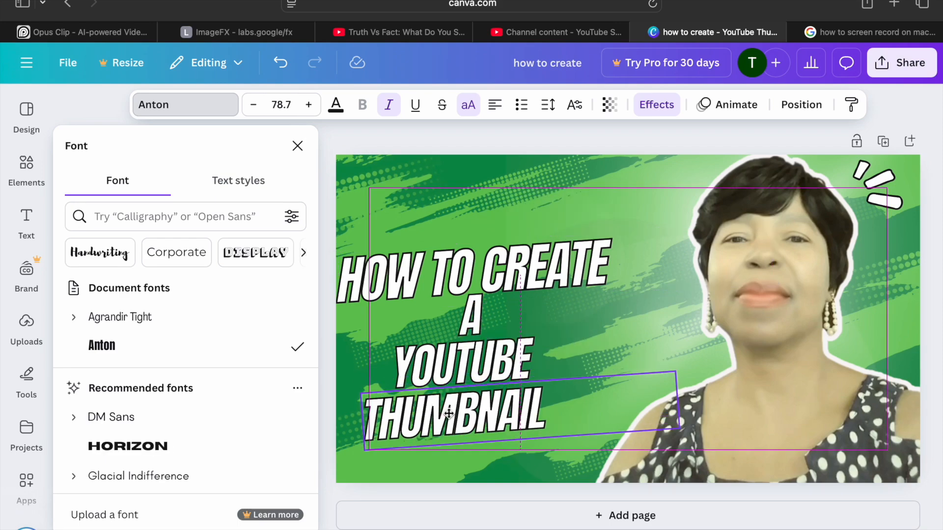
drag(448, 413, 460, 413)
click(455, 372)
mouse_move(455, 372)
mouse_down()
mouse_move(458, 380)
mouse_move(495, 374)
mouse_move(437, 381)
mouse_move(467, 376)
mouse_up()
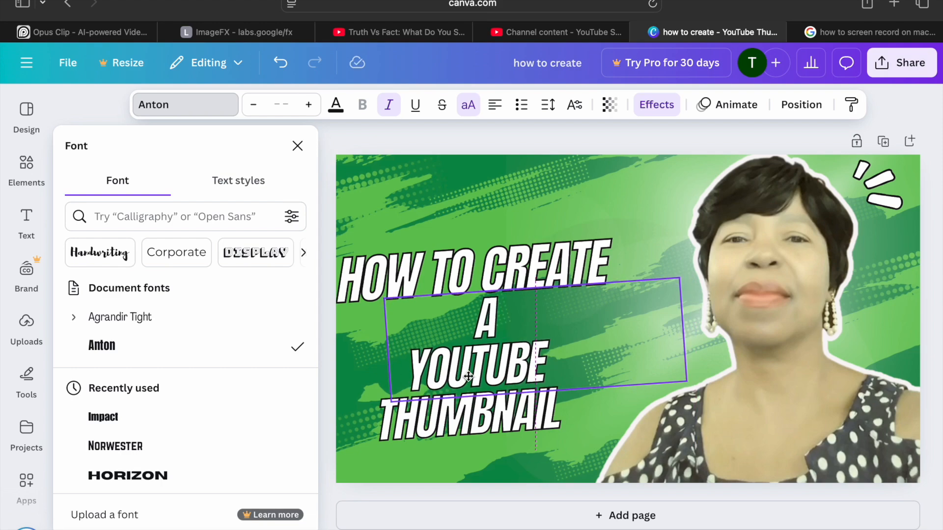
Move the "HOW TO CREATE" text right and slightly up so its left edge lines up with "THUMBNAIL"
click(446, 271)
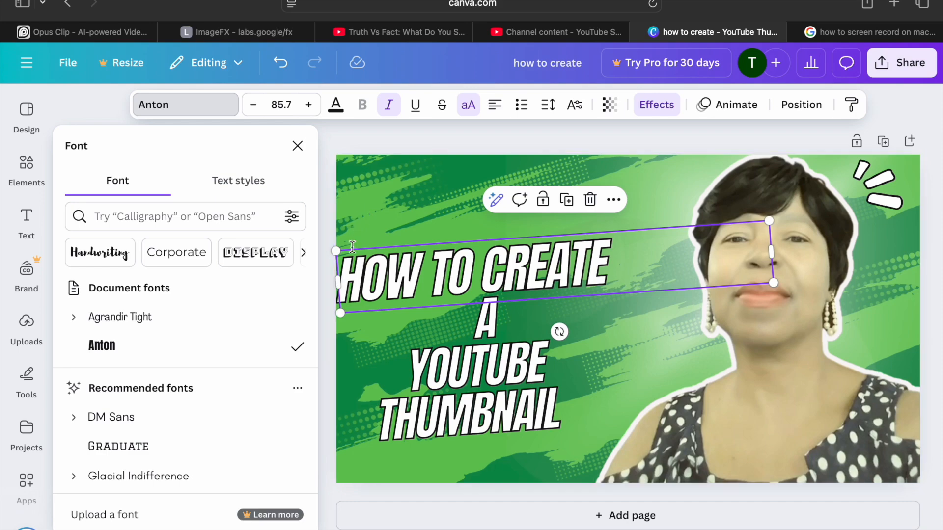
drag(443, 278, 485, 276)
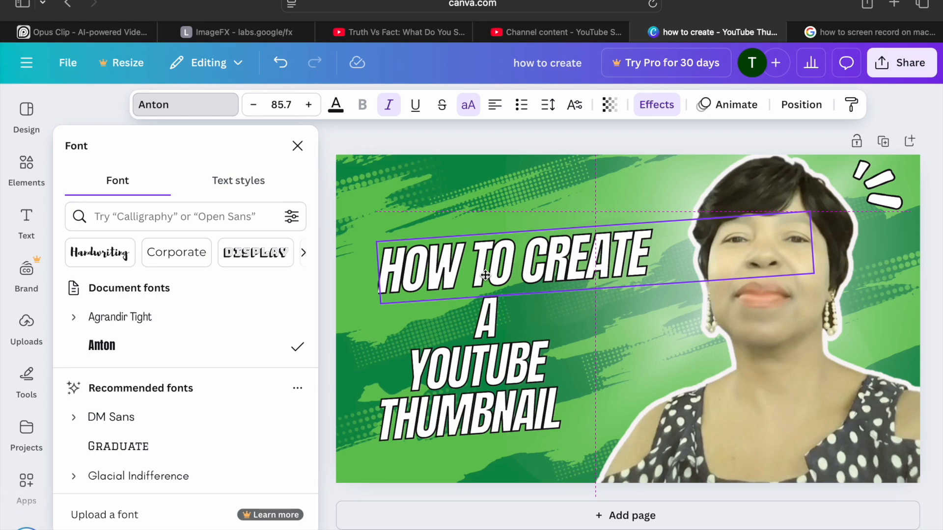
drag(485, 275, 484, 274)
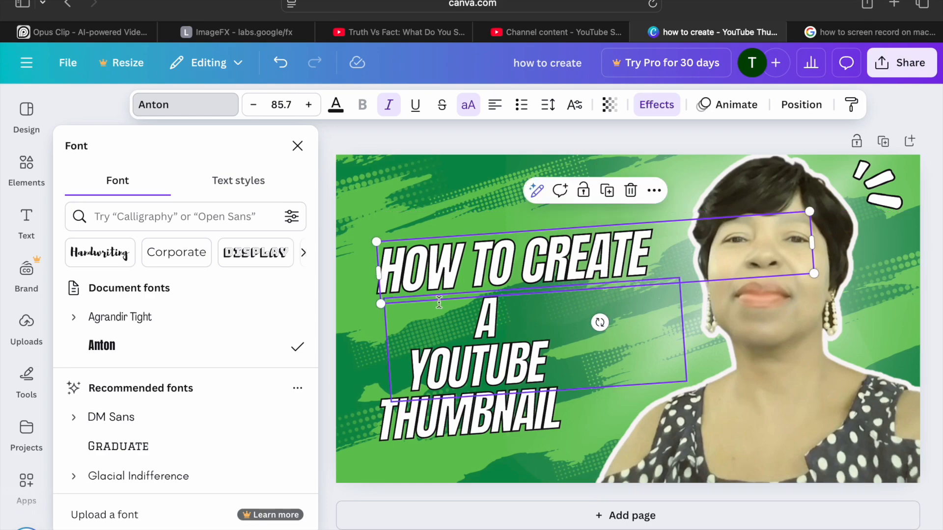
Reduce the font size of the "HOW TO CREATE" text to 78.7
click(464, 266)
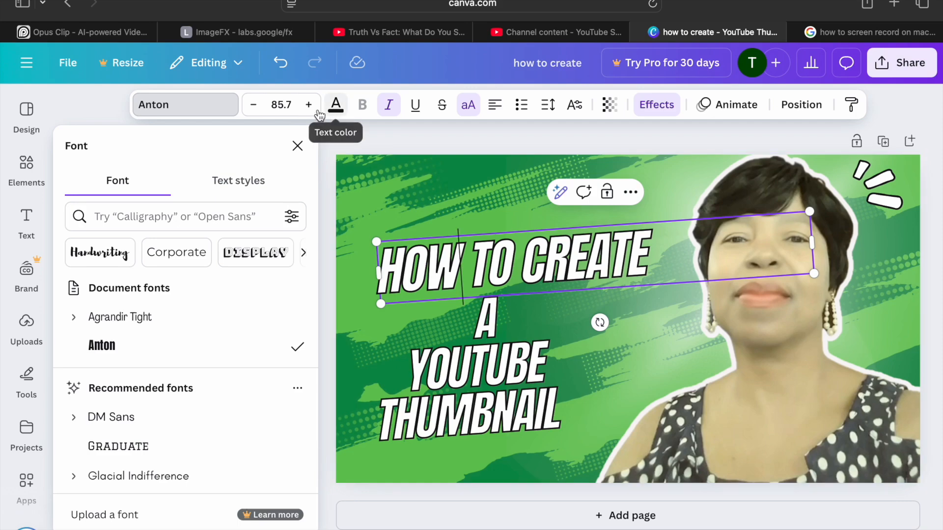
click(254, 108)
click(256, 109)
click(254, 107)
click(254, 107)
click(255, 107)
click(255, 107)
click(254, 107)
click(255, 107)
click(255, 108)
click(254, 108)
click(254, 108)
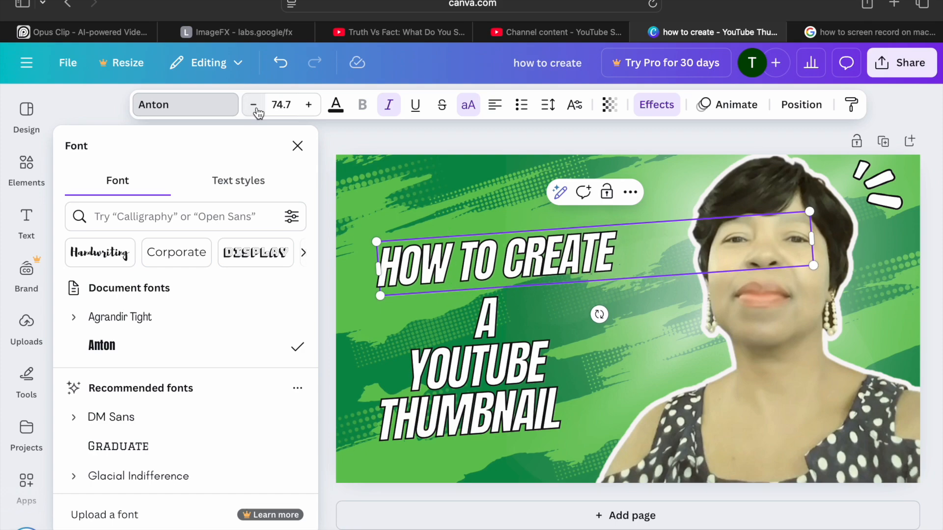
click(309, 107)
click(310, 108)
click(309, 106)
click(309, 106)
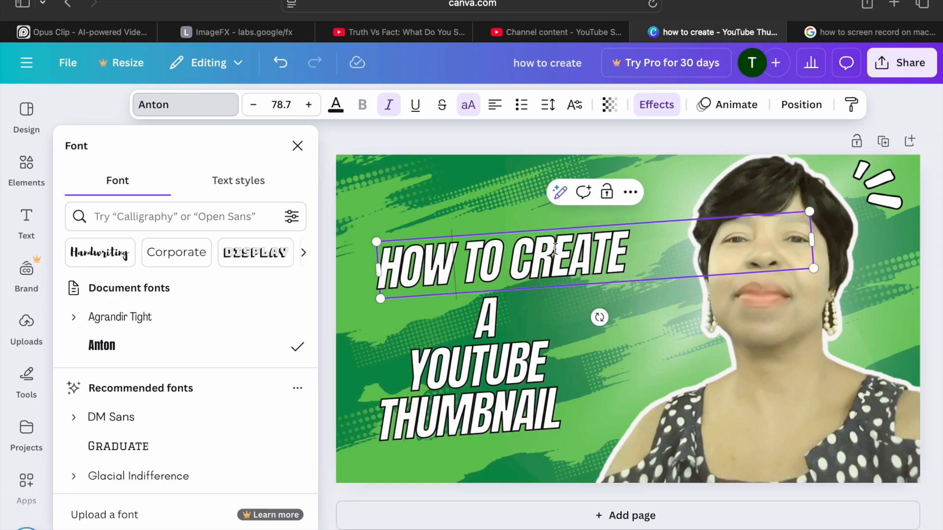
Try a purple text color on the whole "HOW TO CREATE" text, and undo the color change
double_click(638, 244)
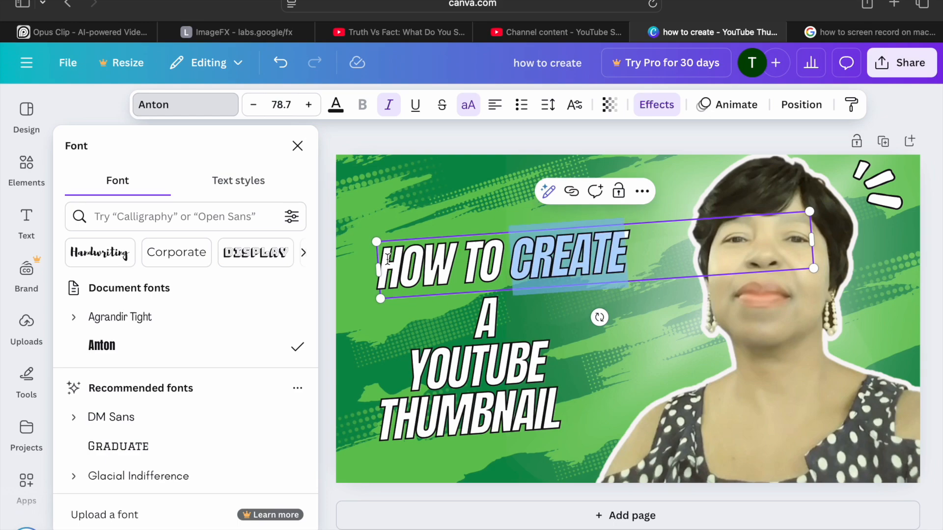
double_click(381, 258)
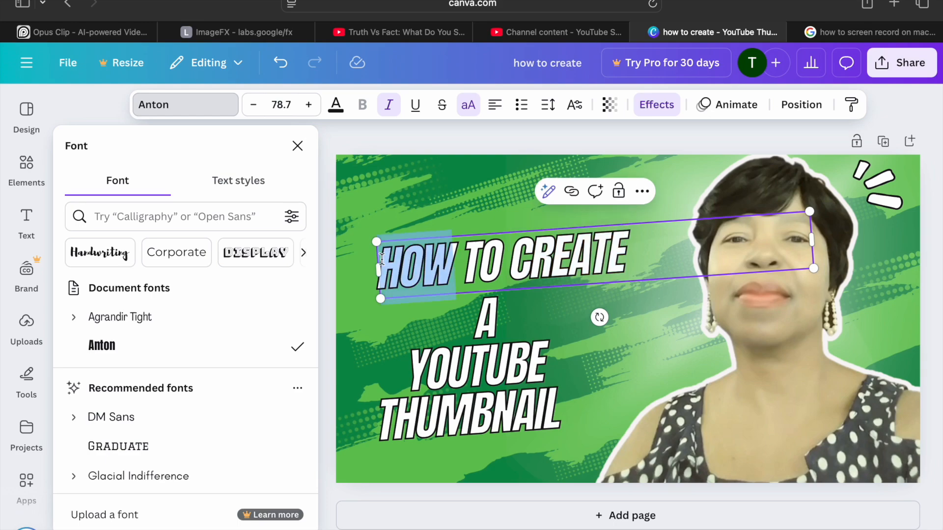
click(381, 259)
drag(382, 259, 629, 229)
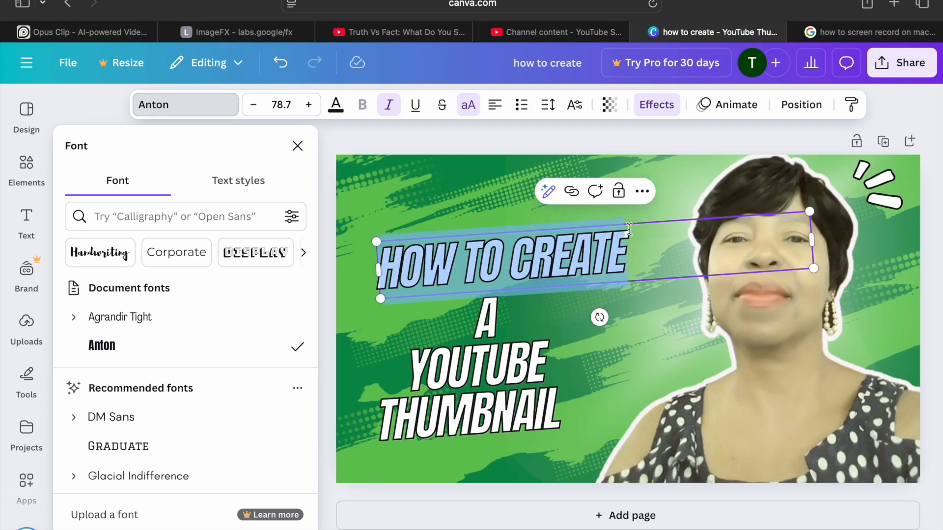
click(337, 110)
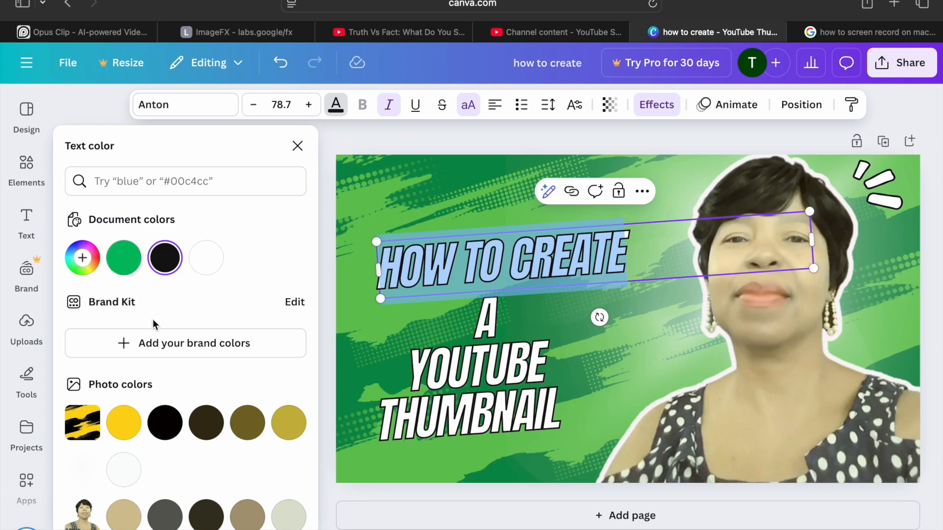
scroll(153, 320, down, 4)
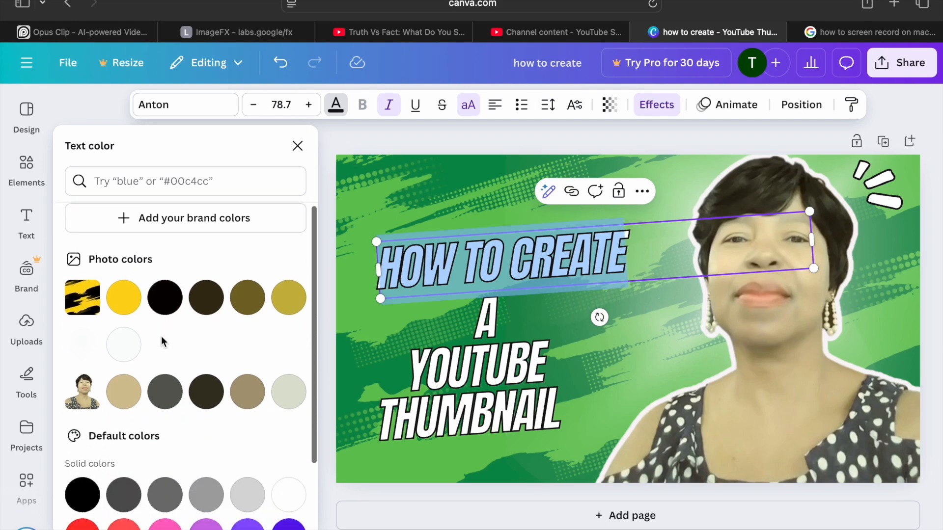
scroll(161, 336, down, 2)
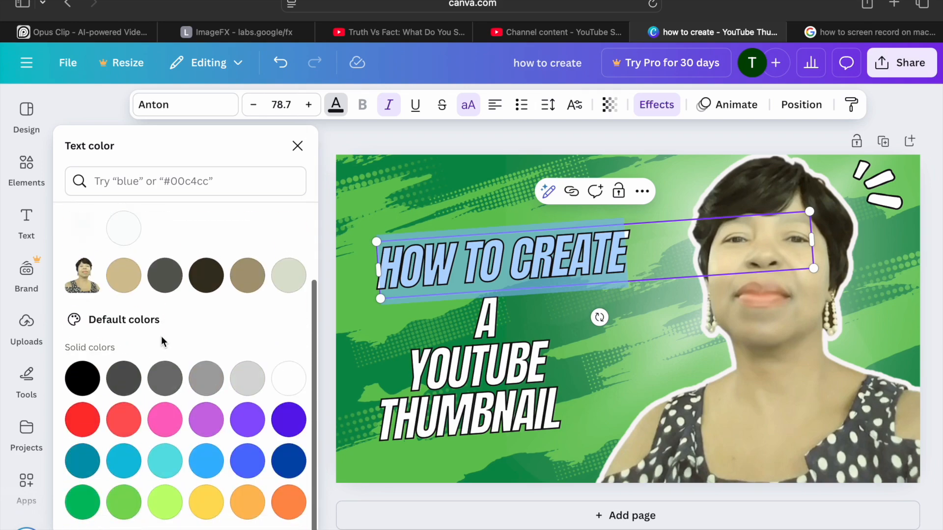
click(249, 432)
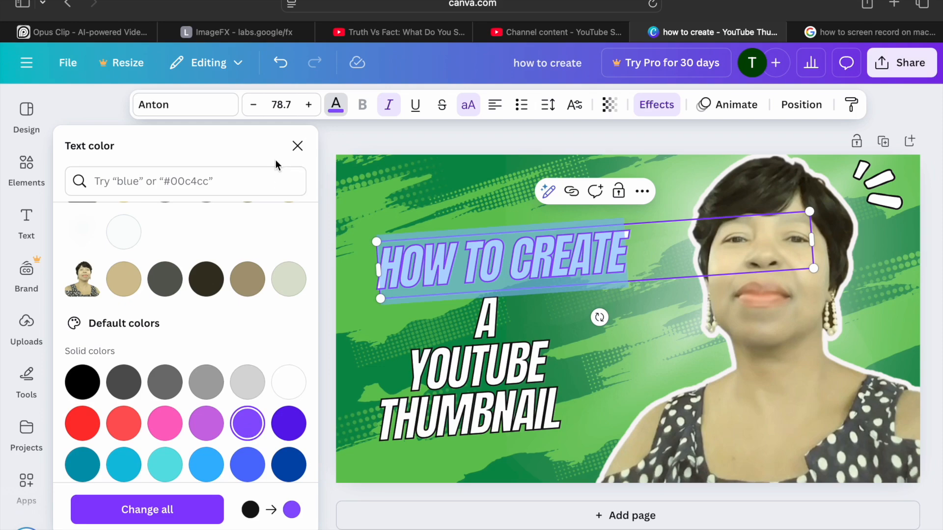
click(280, 64)
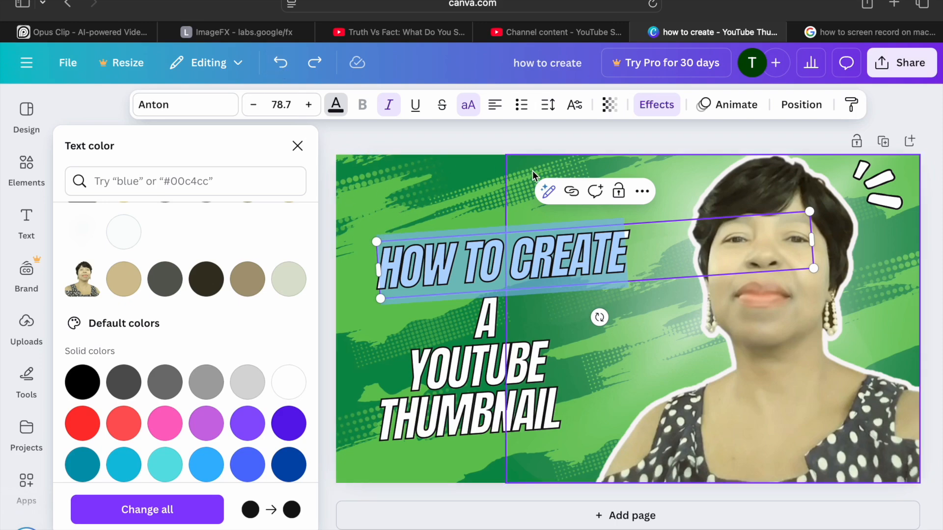
click(458, 214)
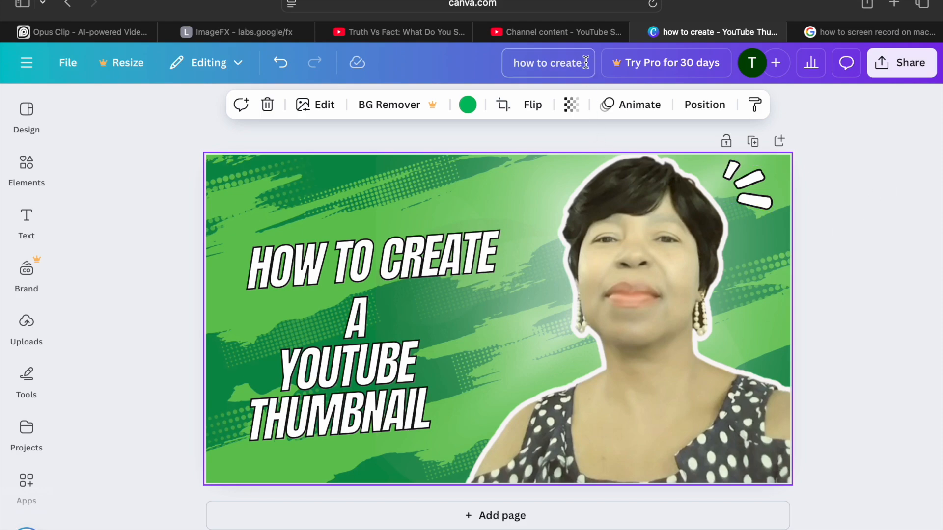
Rename the design to "How to create a Youtube Thumbnail"
click(520, 64)
key(BackSpace)
text(H)
key(Right)
text(a)
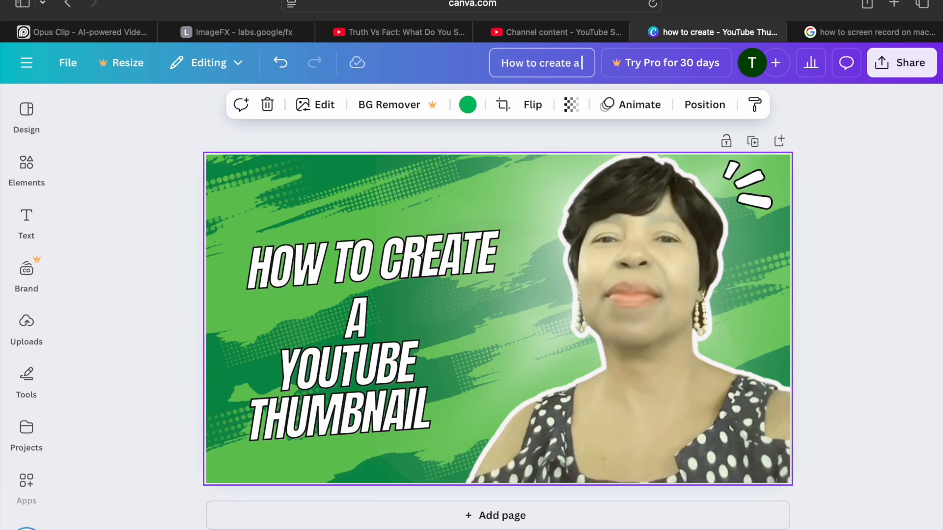
text( You)
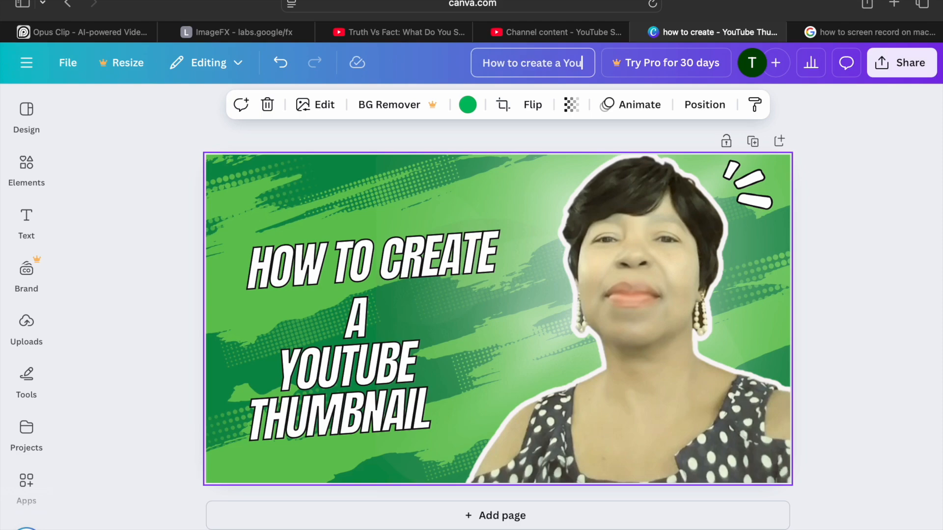
text(tube )
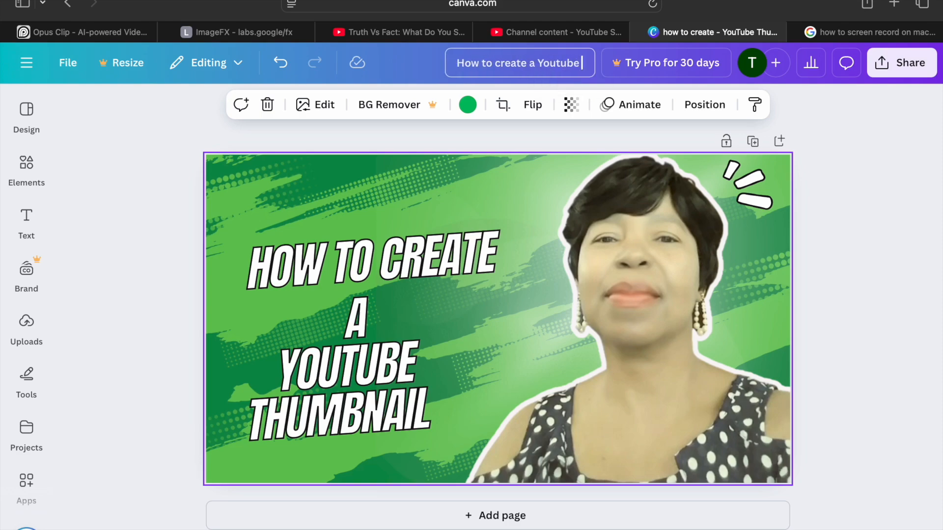
text(Thumbnail)
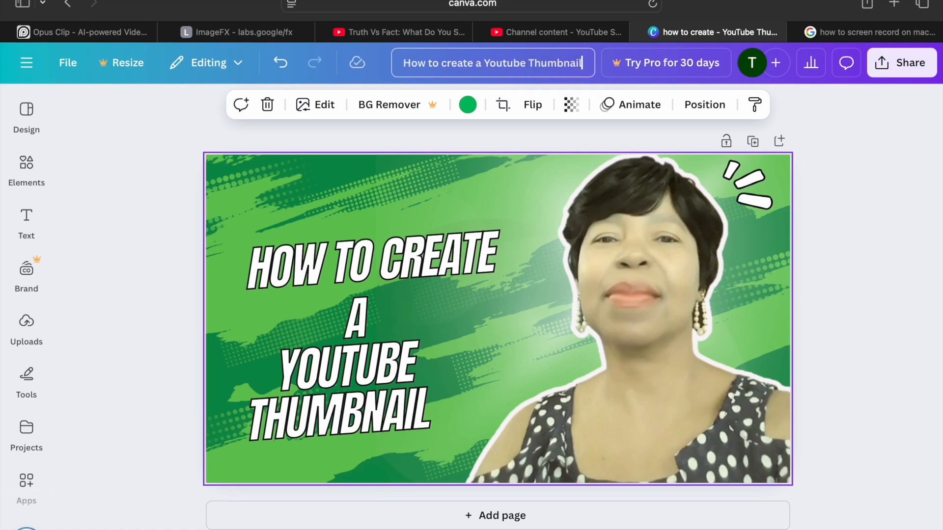
Capitalize "Create" in the design title and add "Sample" at its end
click(446, 62)
key(BackSpace)
text(C)
click(583, 62)
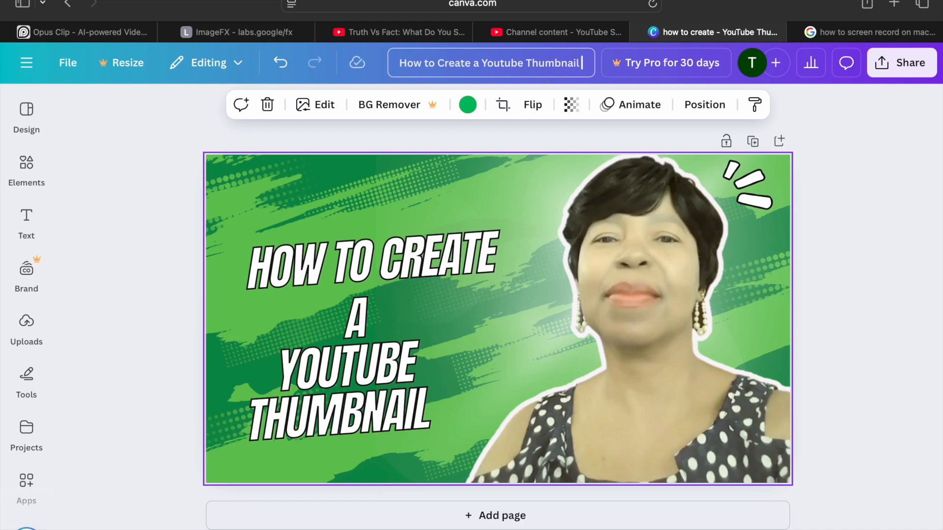
text(Sample)
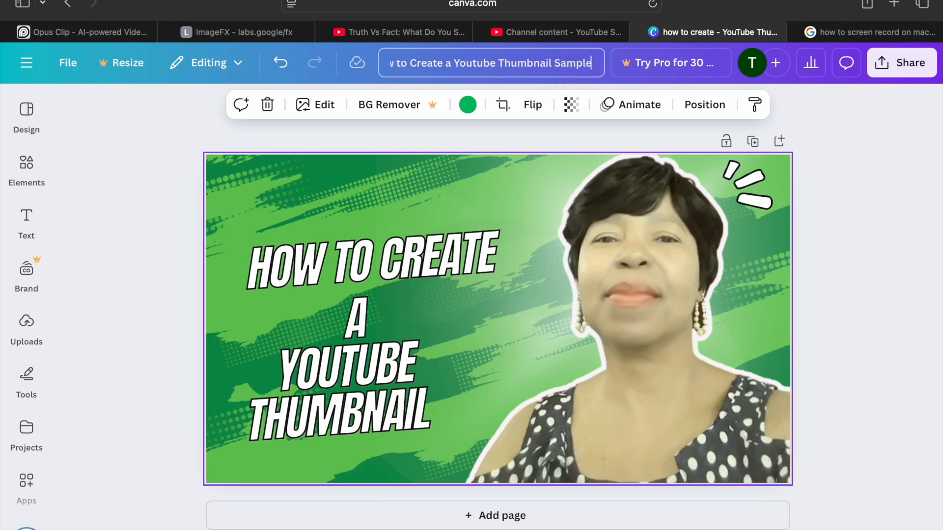
click(850, 114)
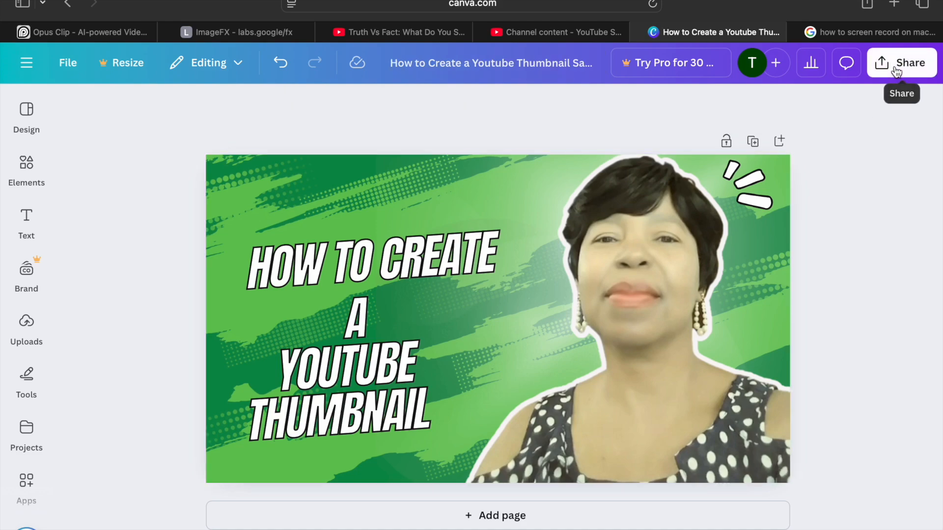
Download the design as a PNG at size 1 (1,280 × 720 px), allowing downloads from the site
click(894, 64)
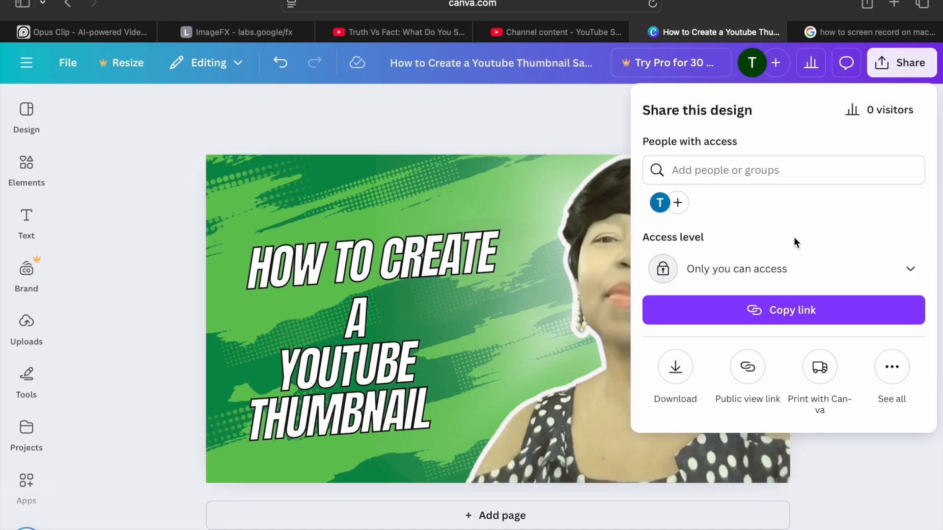
click(676, 374)
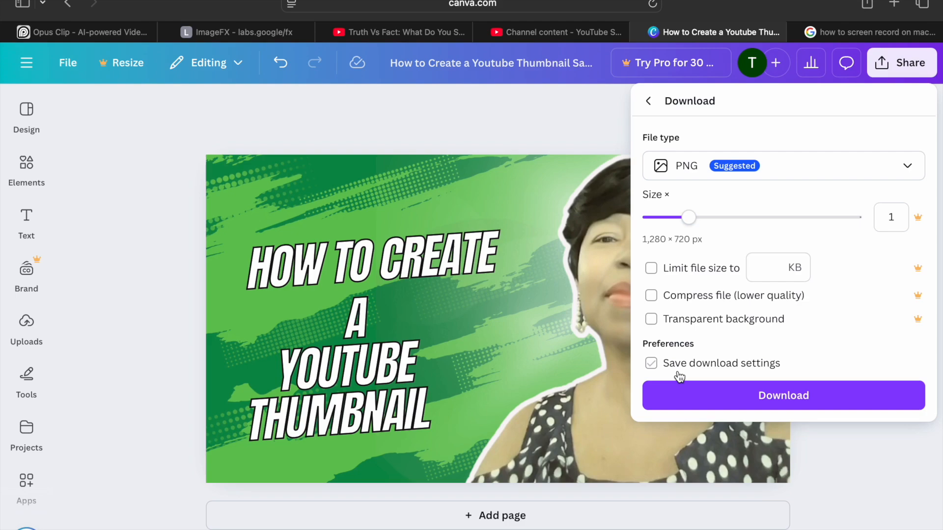
click(721, 408)
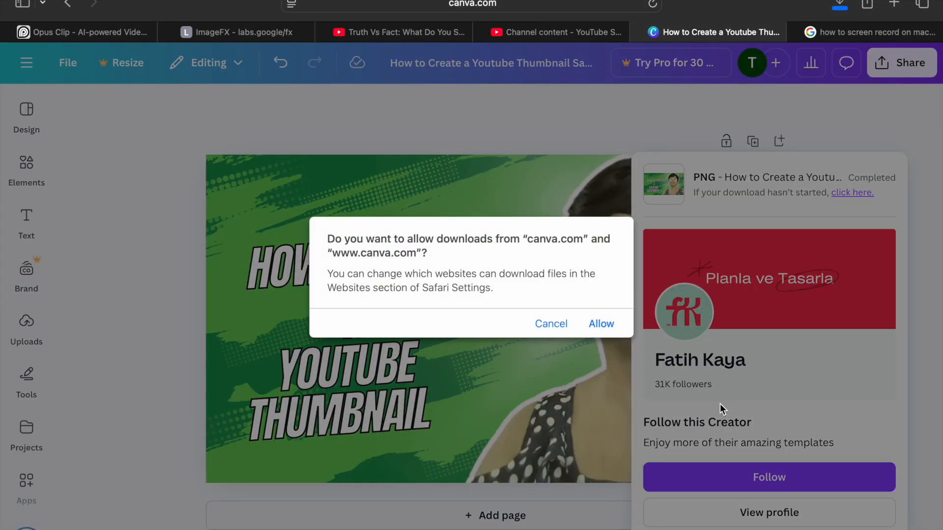
click(598, 325)
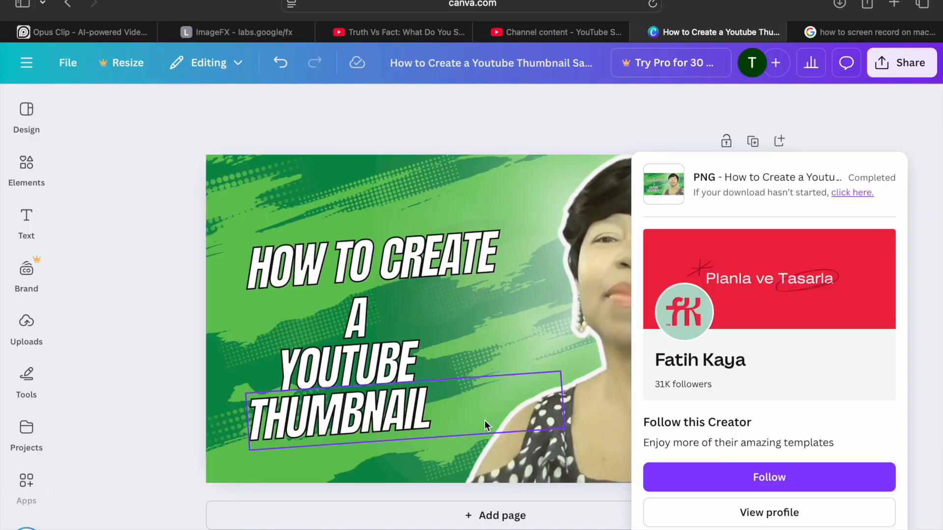
click(260, 119)
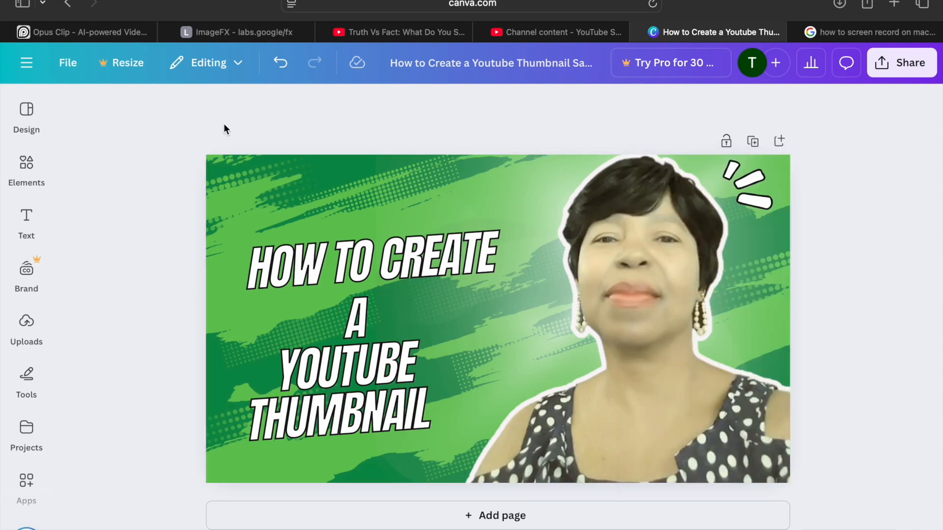
Check whether the design's changes have been saved
click(68, 62)
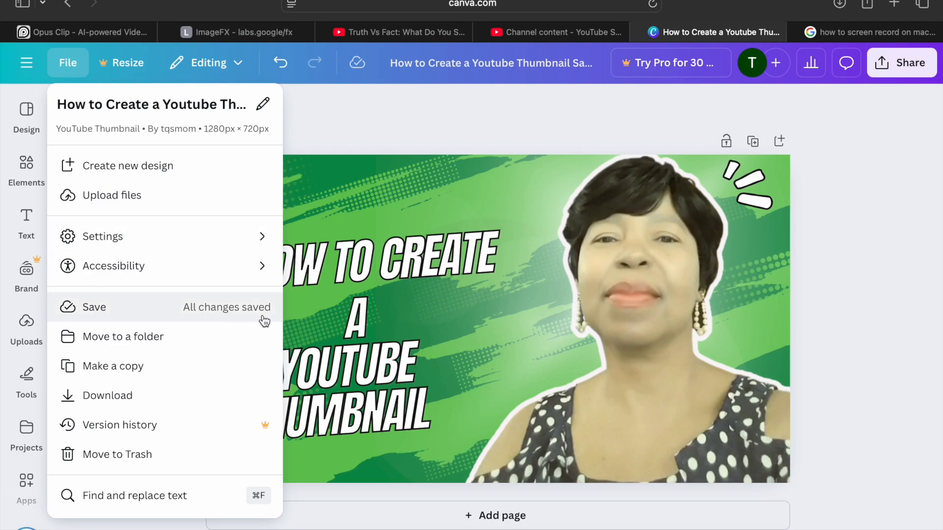
click(341, 112)
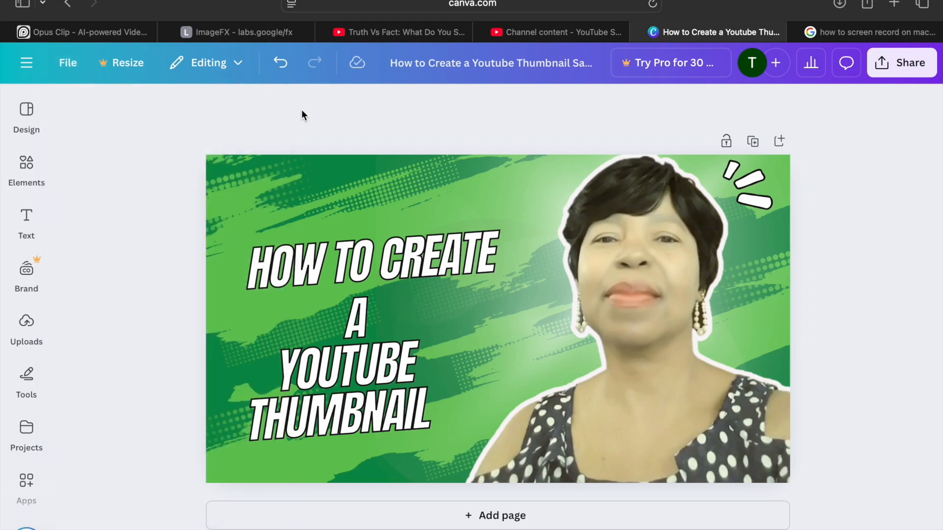
Leave the editor for the home page and look through the recent designs
click(27, 63)
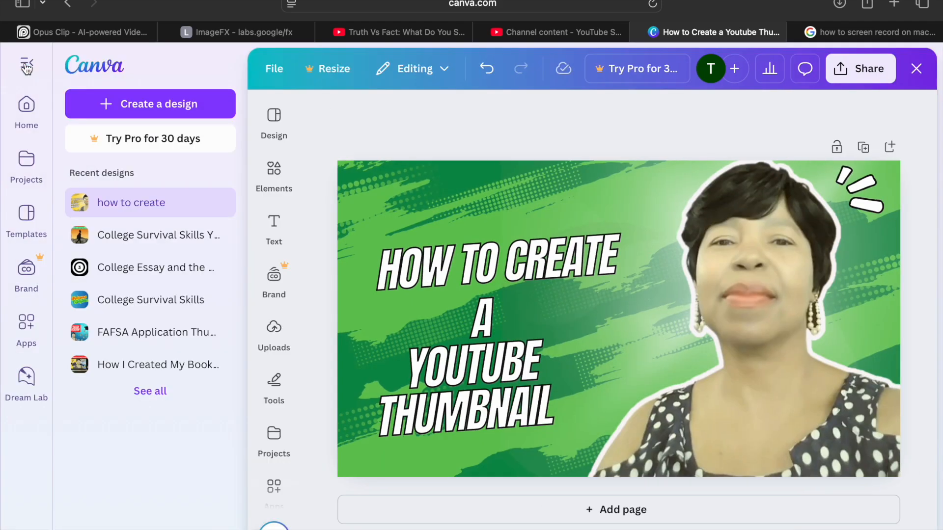
click(29, 117)
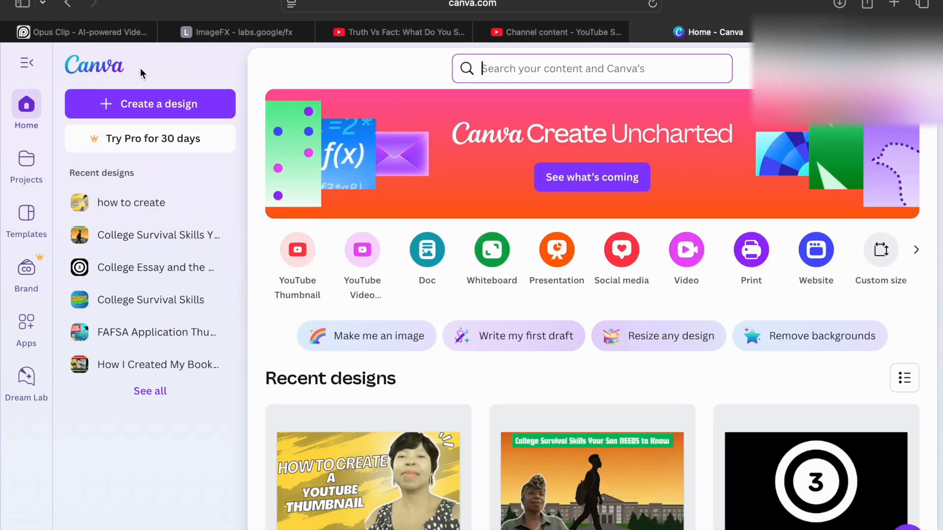
scroll(372, 353, down, 5)
scroll(372, 352, down, 4)
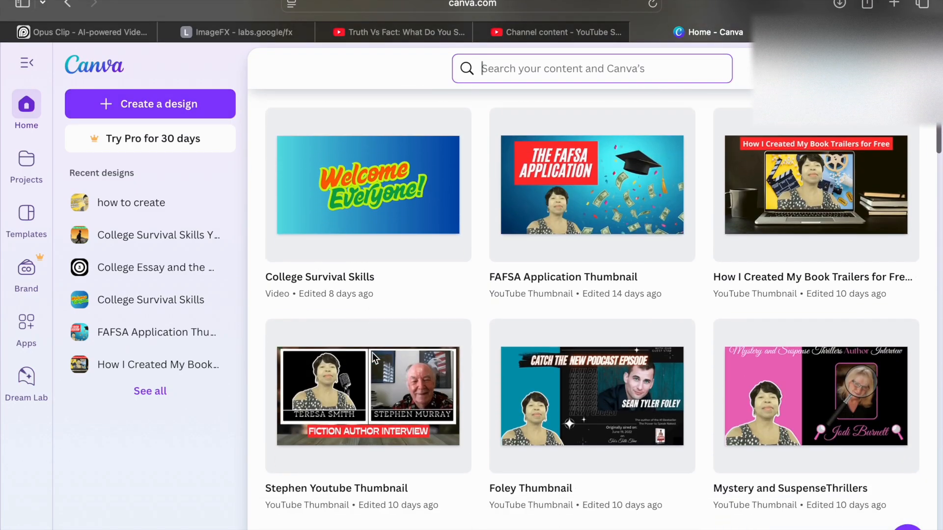
scroll(370, 350, up, 8)
scroll(369, 350, up, 1)
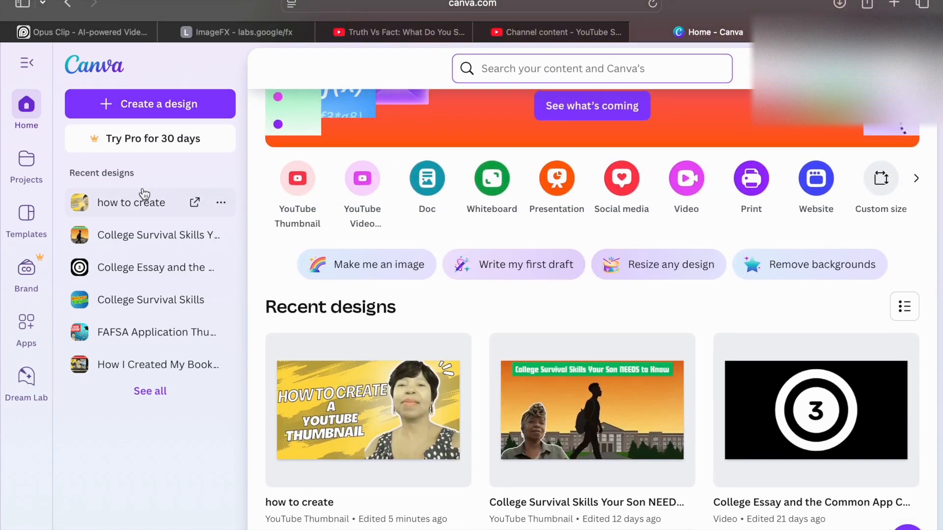
Open the Projects page and look over the recent designs listed there
click(34, 163)
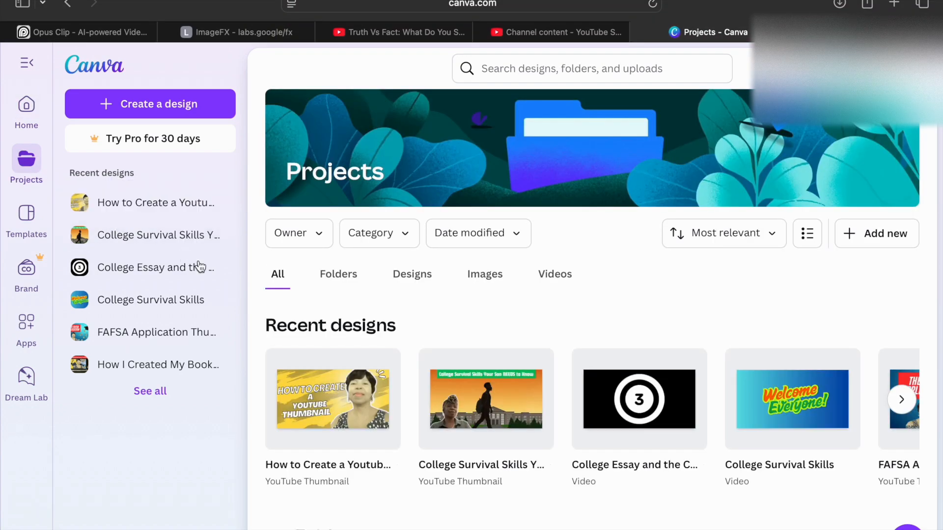
scroll(302, 347, down, 3)
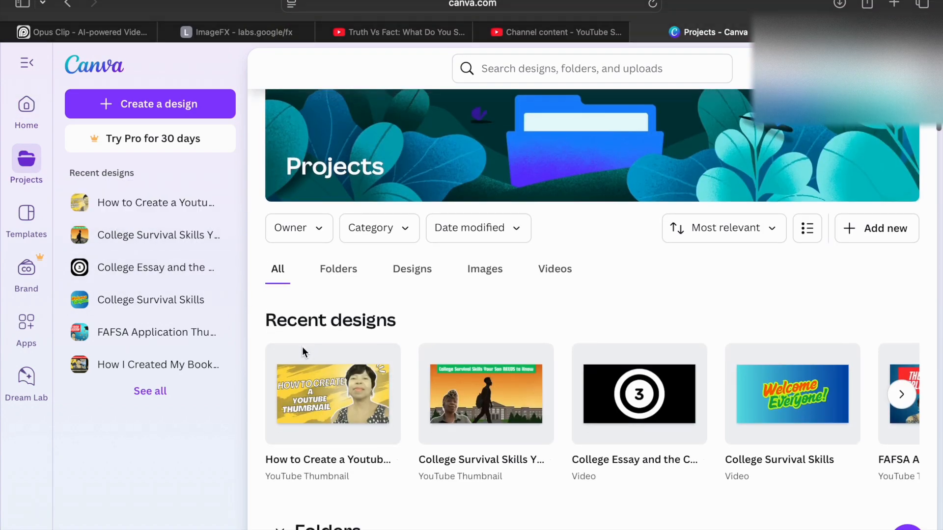
scroll(302, 346, up, 3)
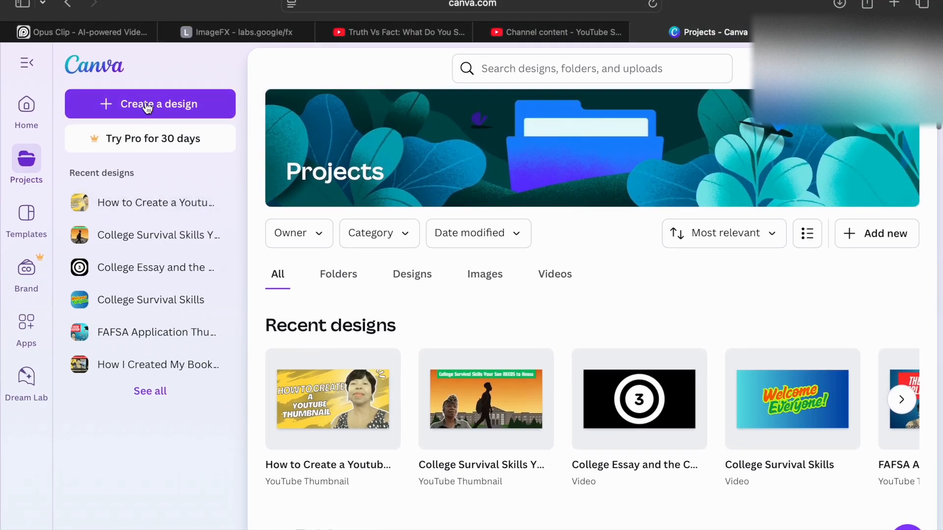
Return to the home page and reopen the "How to Create a Youtube Thumbnail Sample" design from the recent designs
click(30, 109)
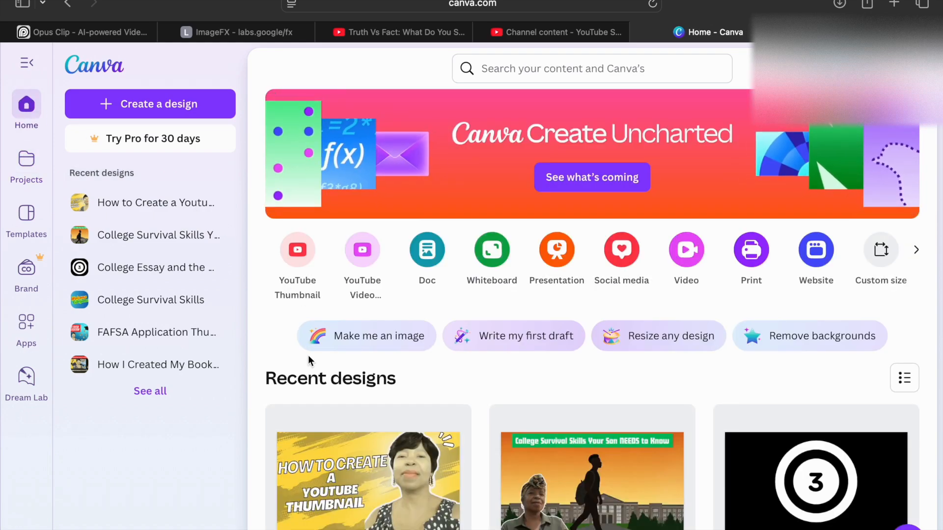
scroll(360, 471, down, 3)
scroll(360, 471, down, 5)
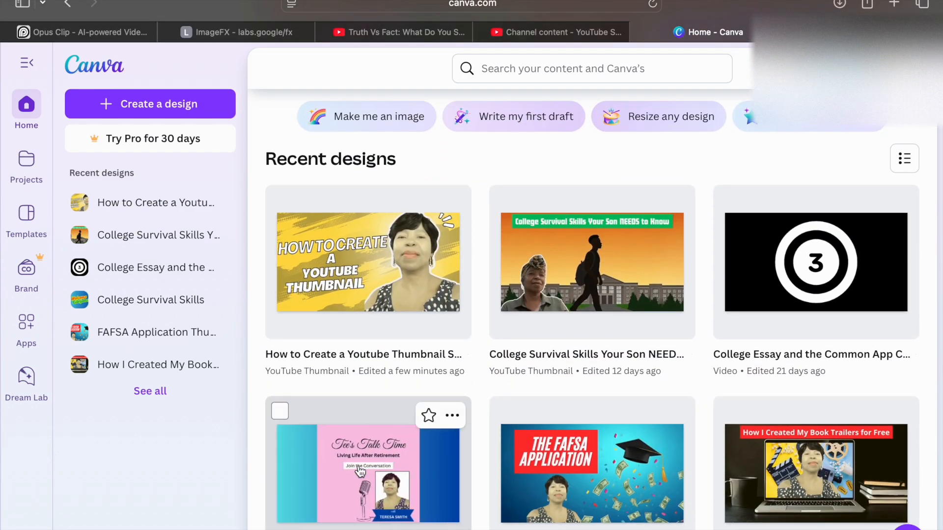
scroll(360, 471, up, 8)
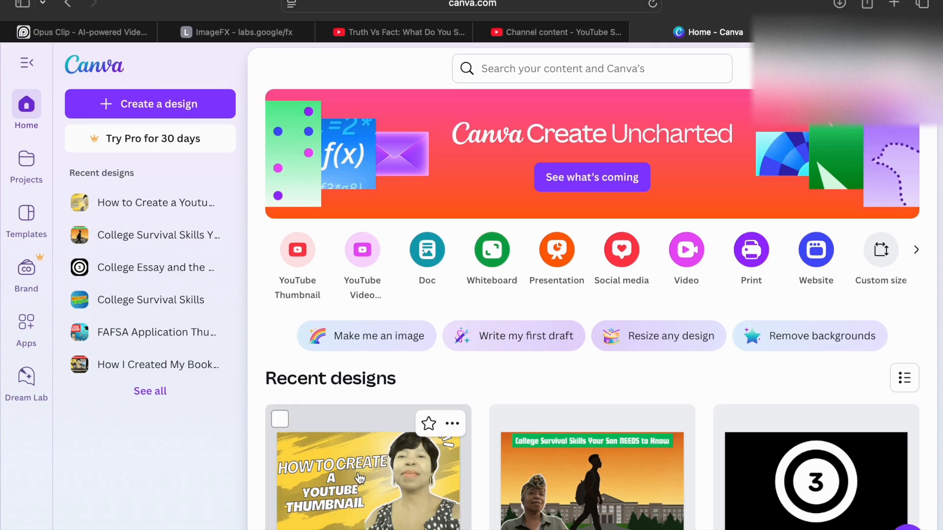
click(358, 473)
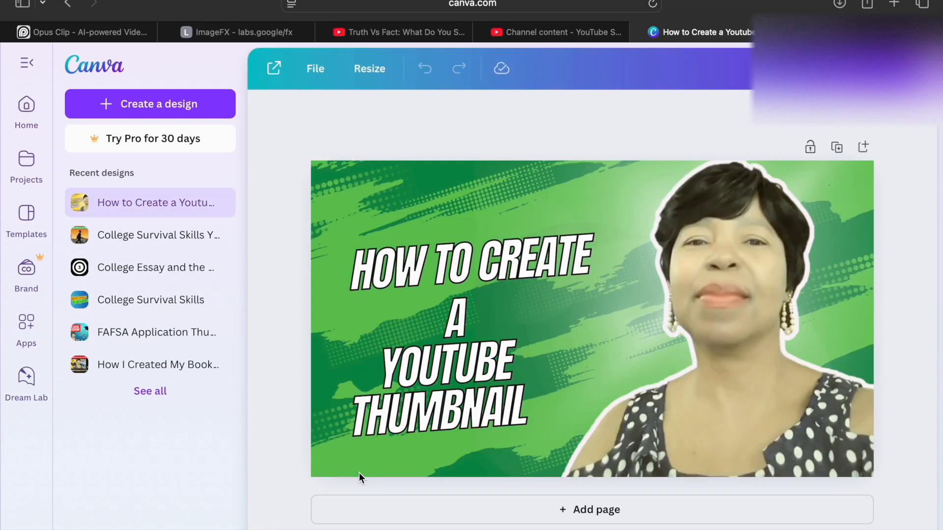